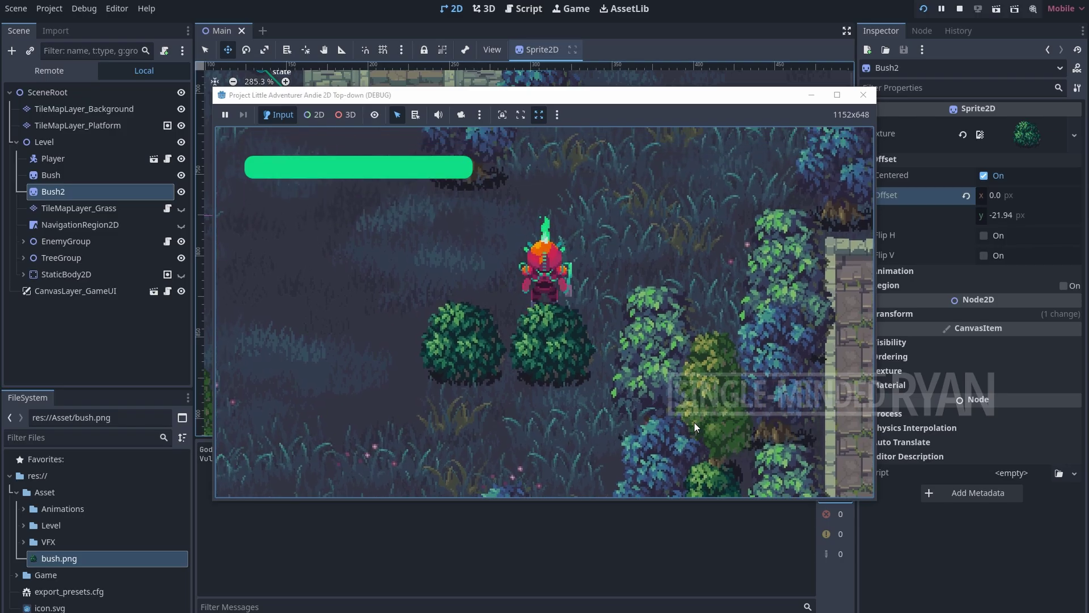
Step: Walk the player around and behind the two bushes to check their draw order, and stop the running game
key("Up")
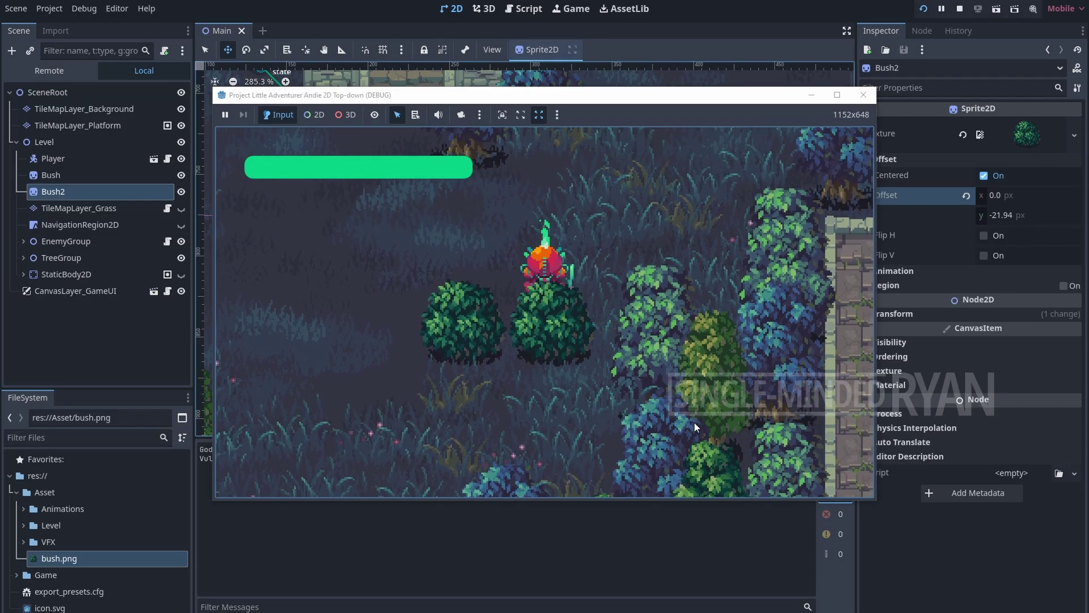
key("Down")
key("Up")
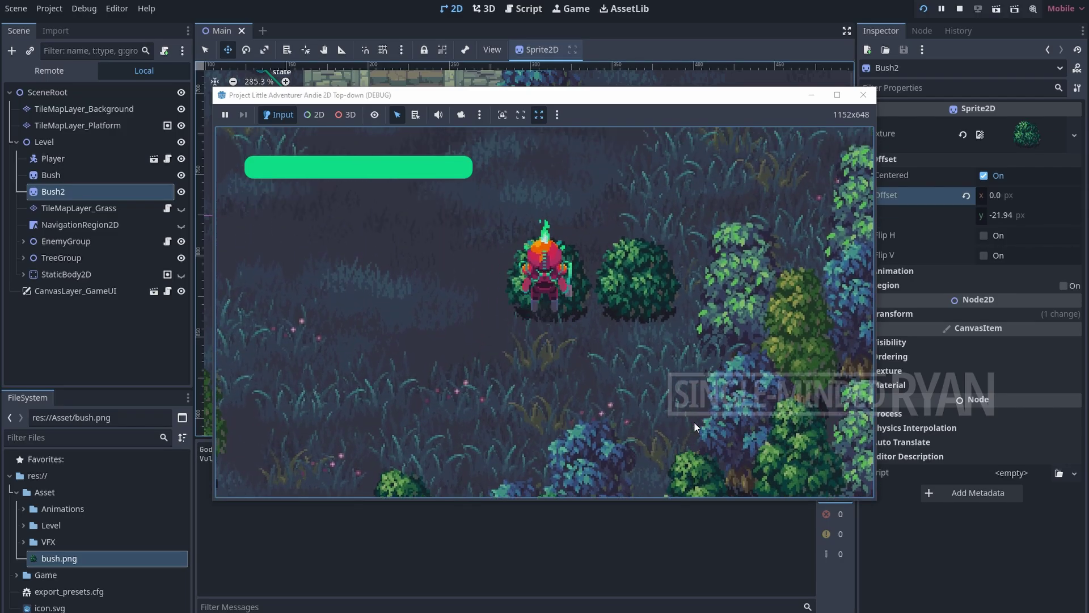
key("Down")
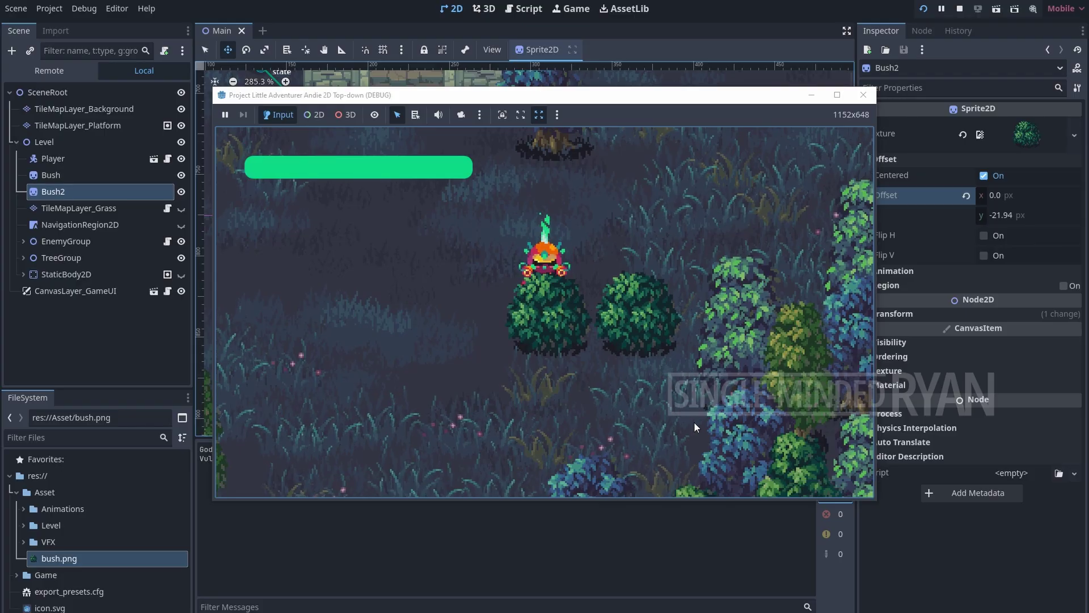
key("Up")
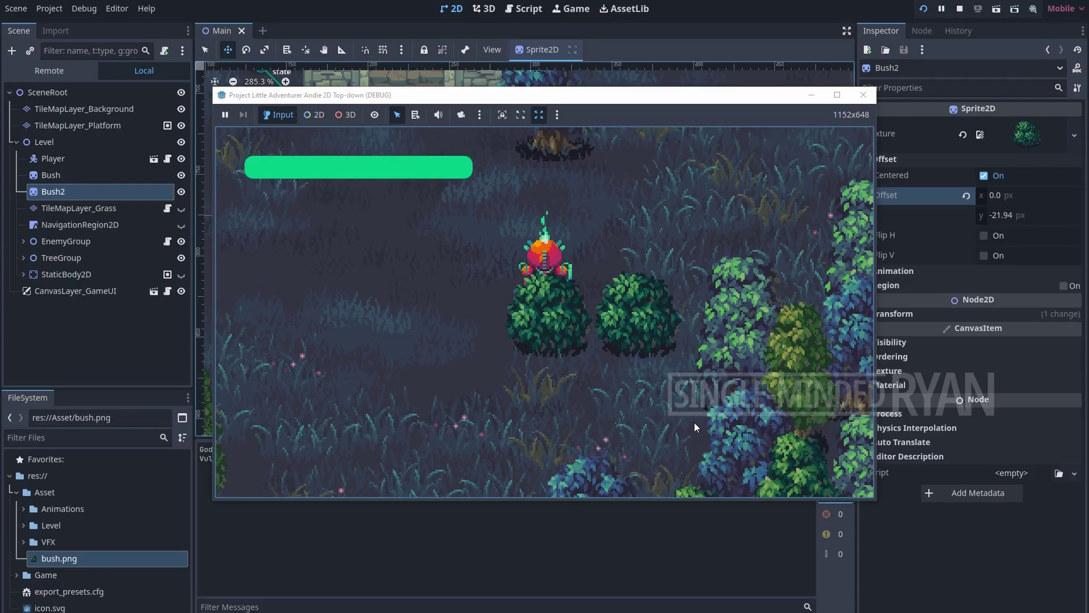
key("Down")
key("Right")
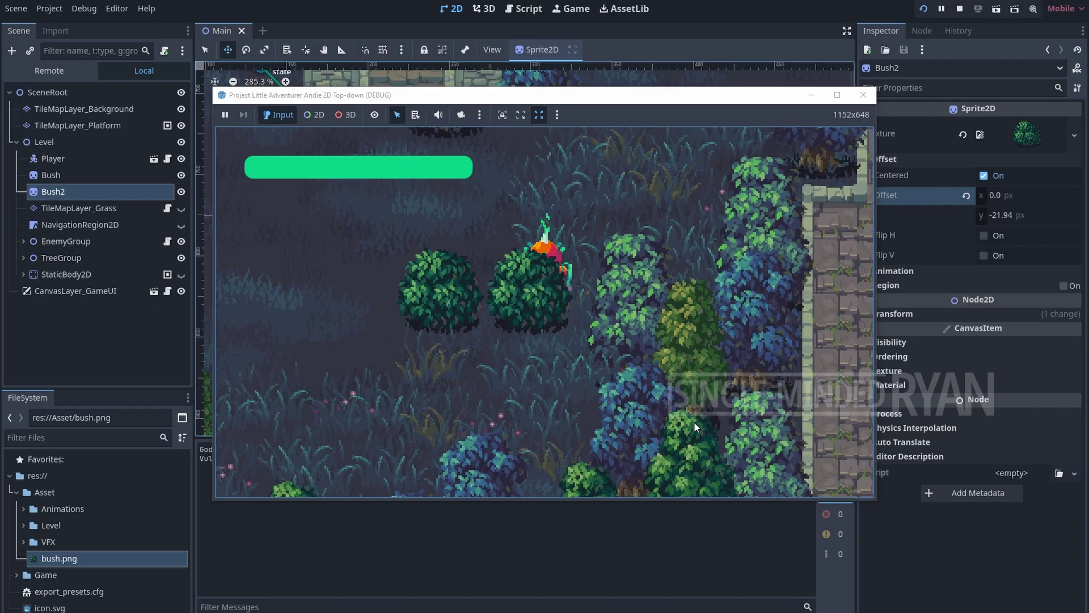
key("Up")
key("Down")
key("Up")
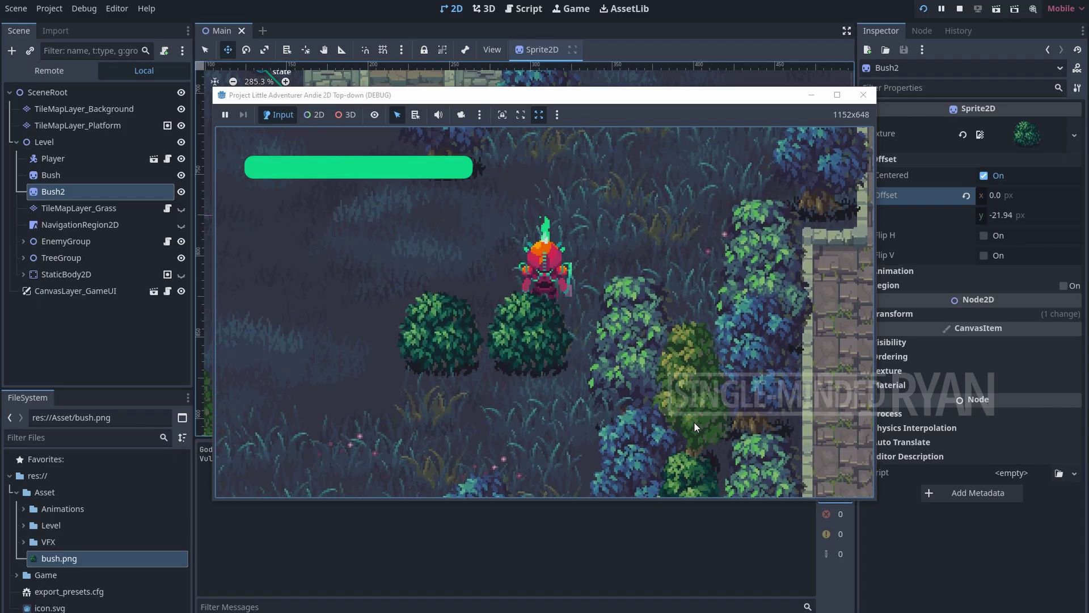
key("F8")
Step: Delete the original Bush node from the Level group
left_click(59, 155)
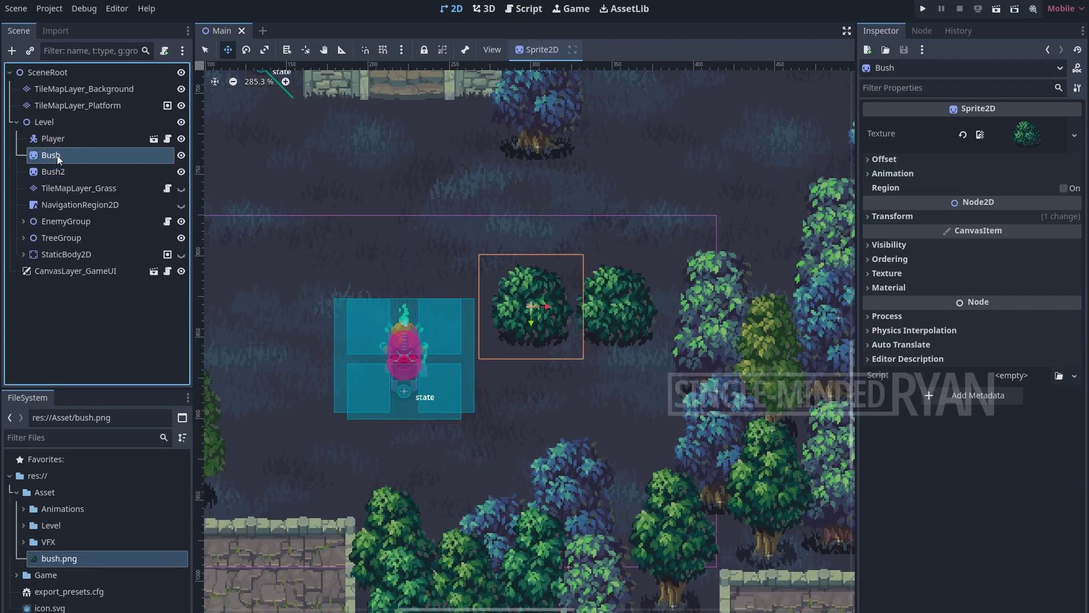
right_click(97, 156)
left_click(168, 521)
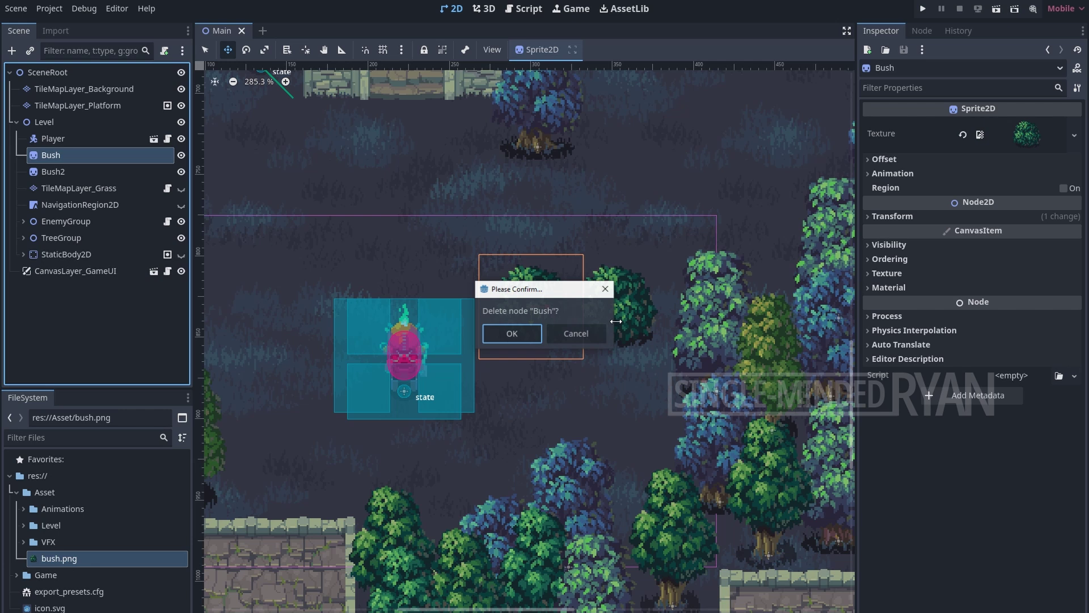
left_click(527, 332)
Step: Move Bush2 and duplicate it seven times, spreading the copies around the level
left_click(110, 159)
left_click_drag(606, 331, 689, 300)
key("ctrl+d")
key("ctrl+d")
key("ctrl+d")
key("ctrl+d")
key("ctrl+d")
key("ctrl+d")
key("ctrl+d")
Step: Run the project and walk the player among the scattered bushes to check how they overlap
key("F5")
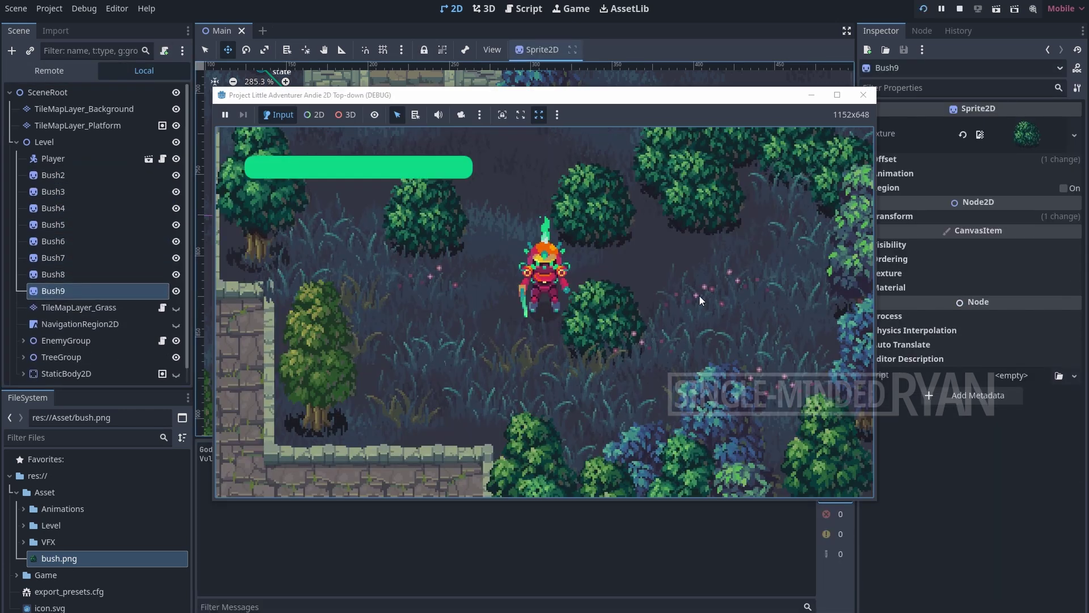
key("Right")
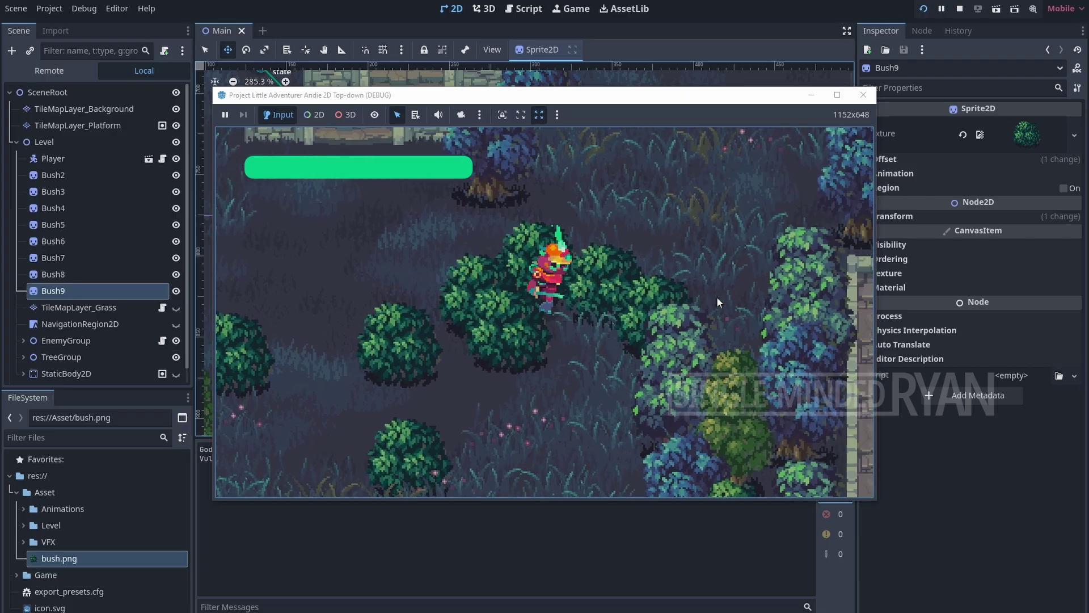
key("Down")
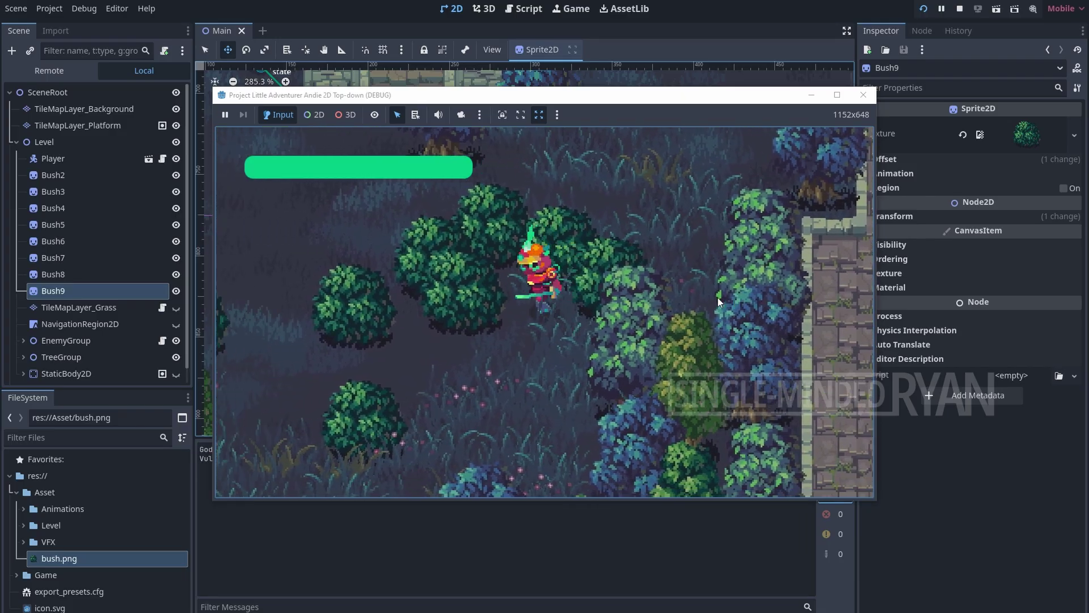
key("Up")
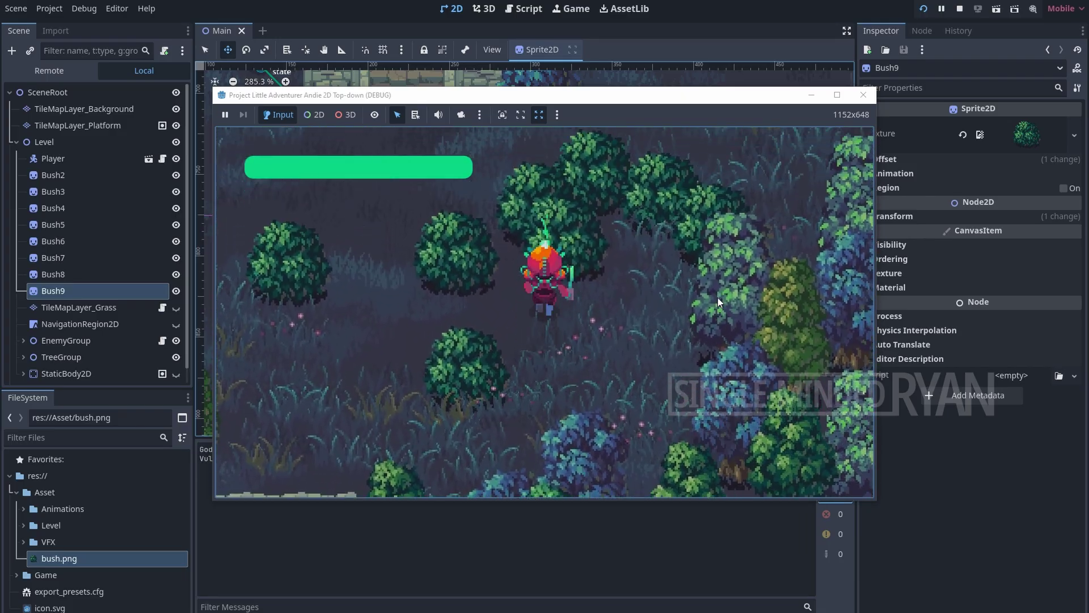
key("Left")
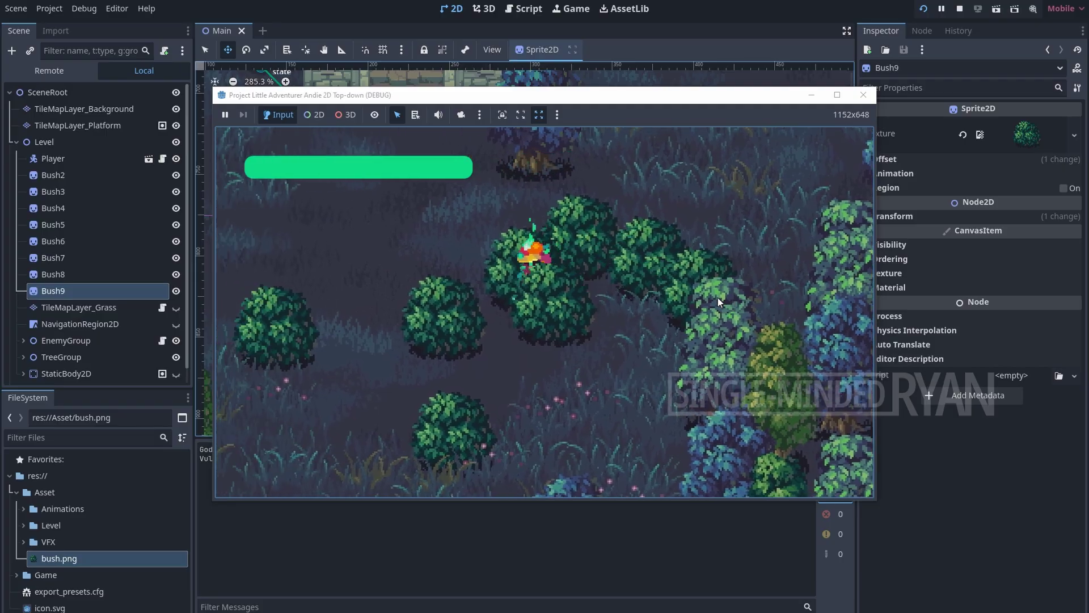
key("Up")
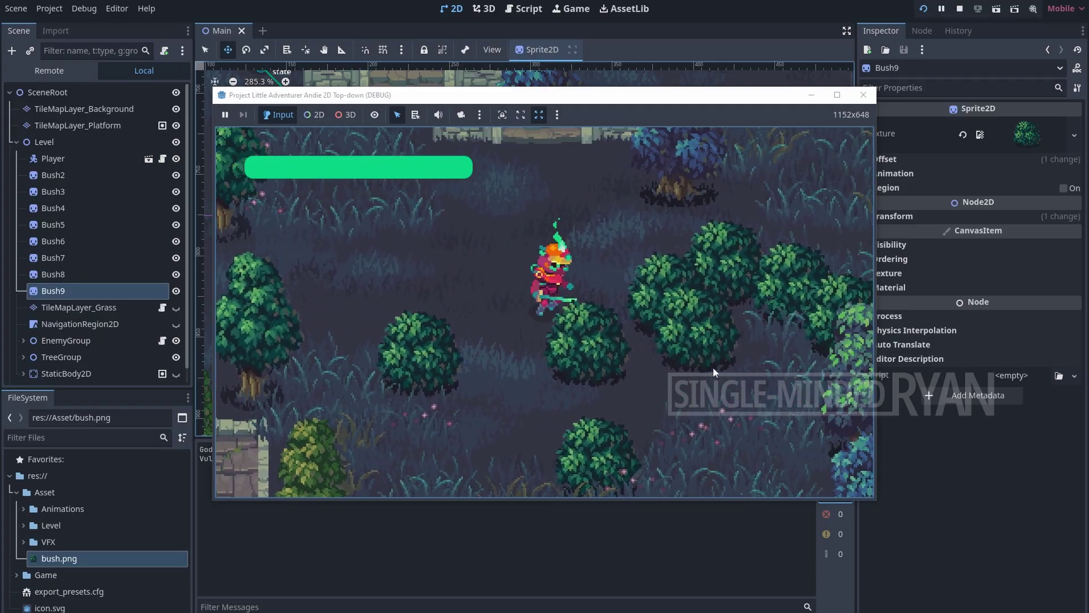
key("Down")
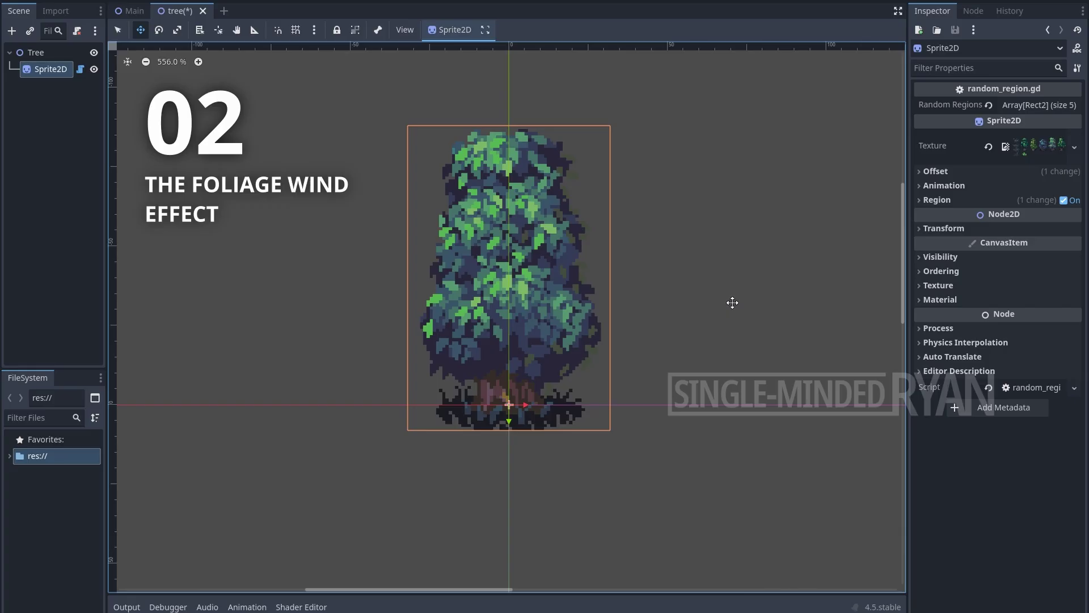
Step: Give the tree's Sprite2D a new ShaderMaterial with a Canvas Item VisualShader at res://Game/Scene/tree.tres, and open that shader for editing
left_click(931, 300)
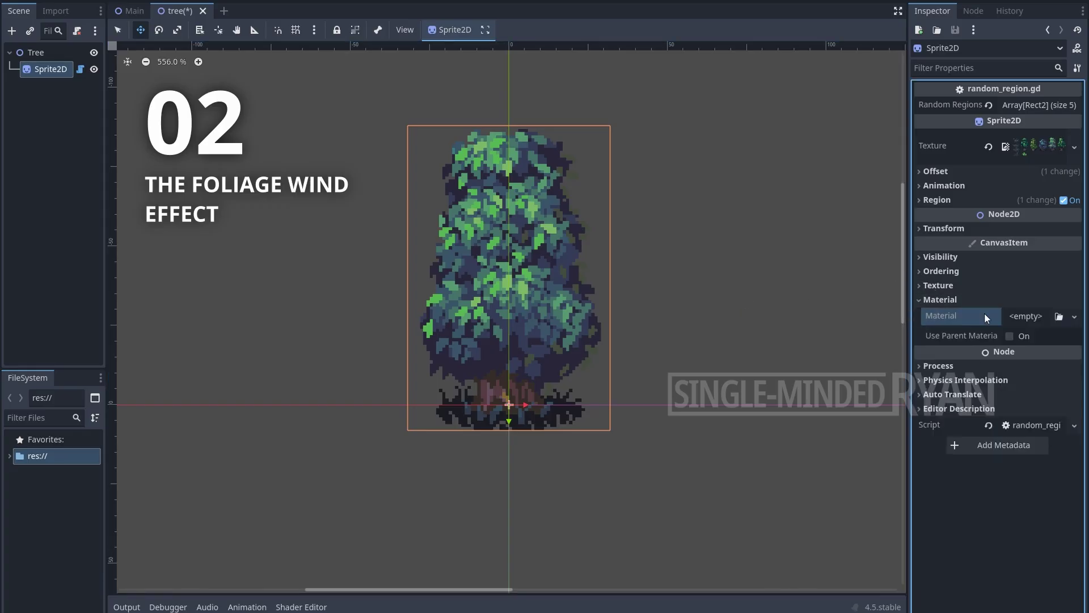
left_click(1029, 319)
left_click(1036, 371)
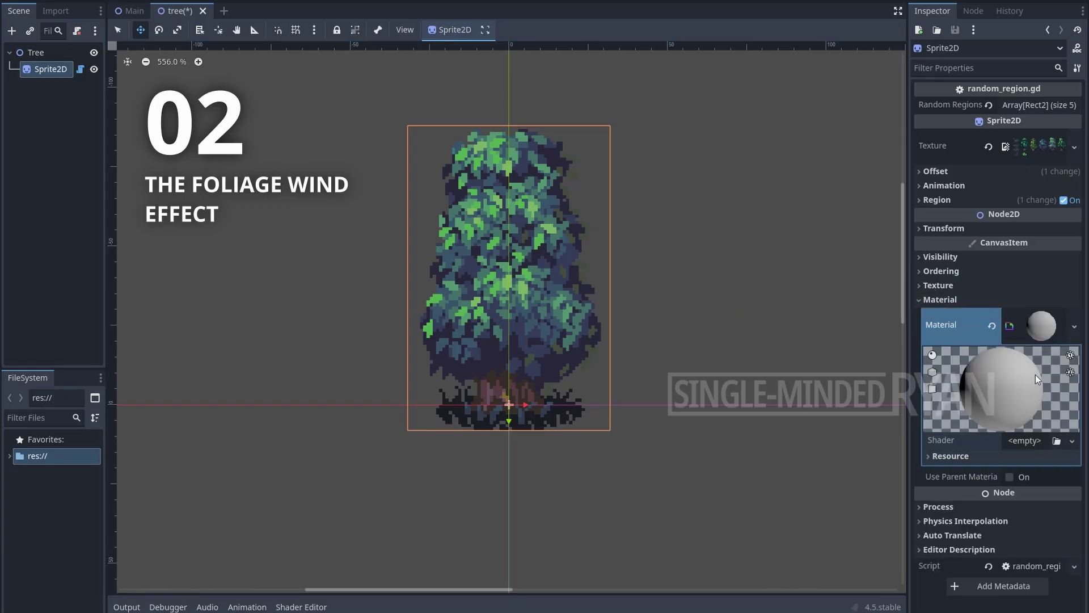
left_click(1036, 441)
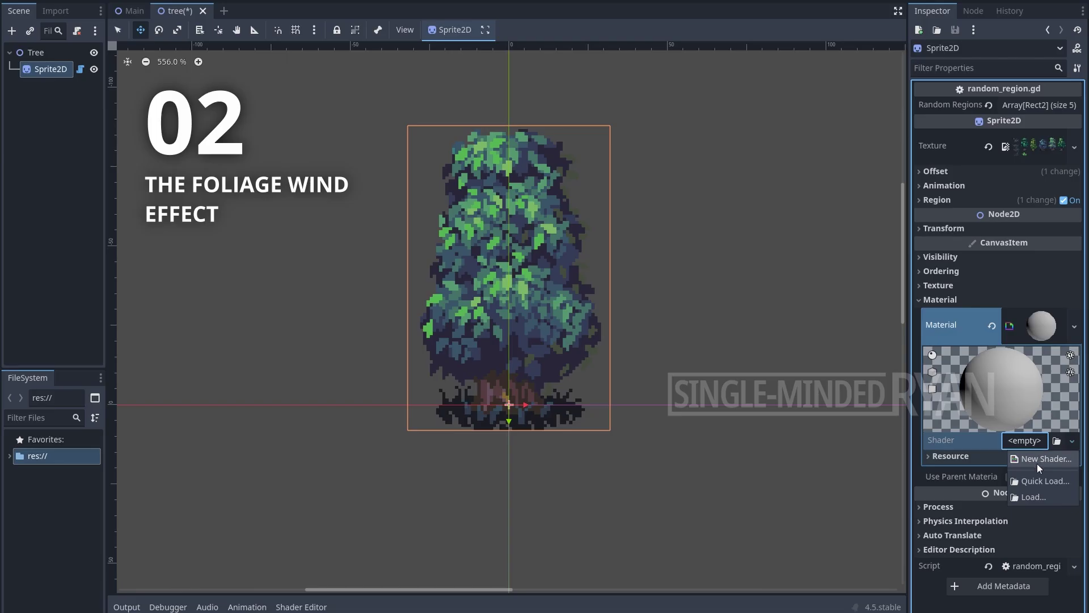
left_click(1037, 463)
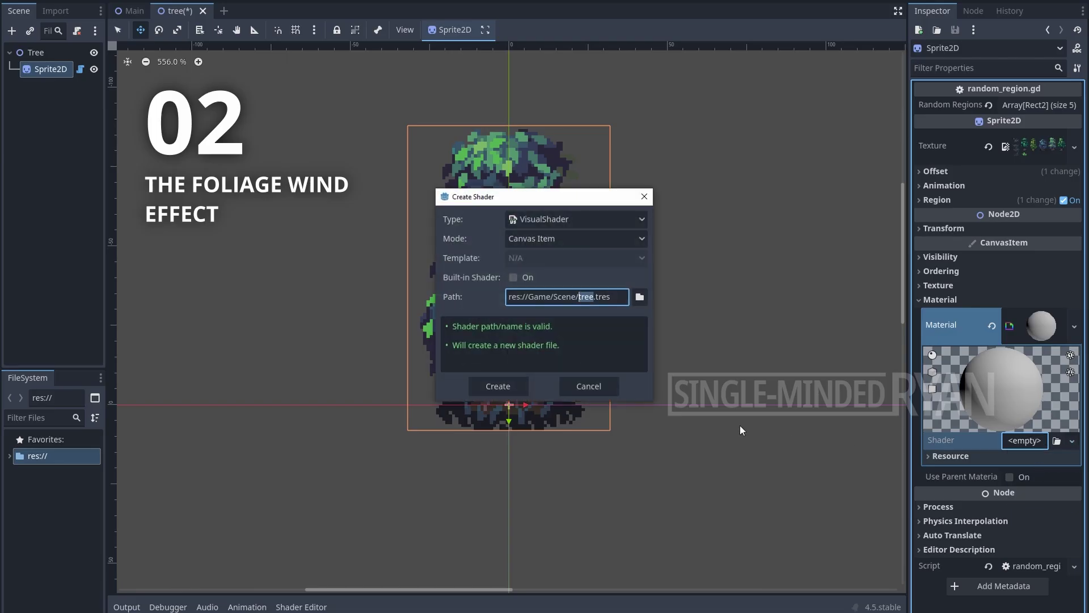
left_click(522, 388)
left_click(1040, 441)
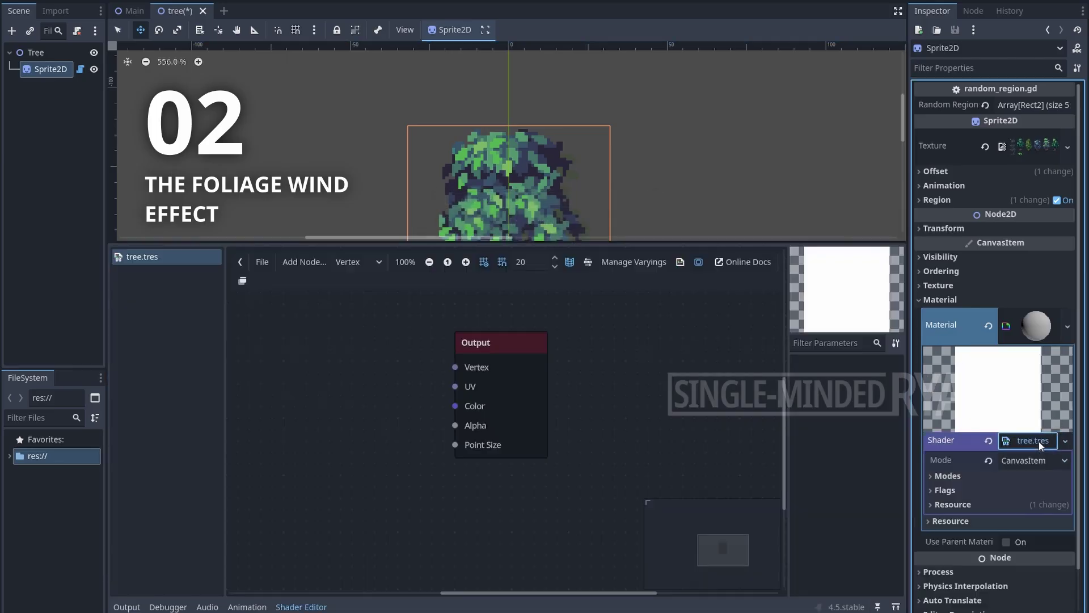
Step: Hide the shader preview and the shader file list to give the node graph more room
left_click(698, 262)
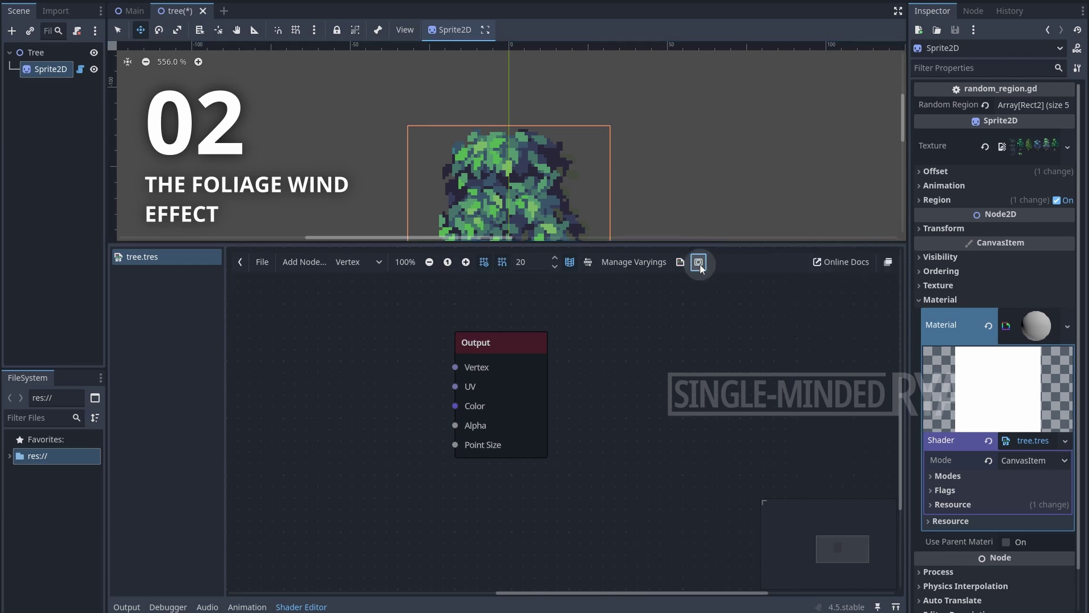
left_click(240, 262)
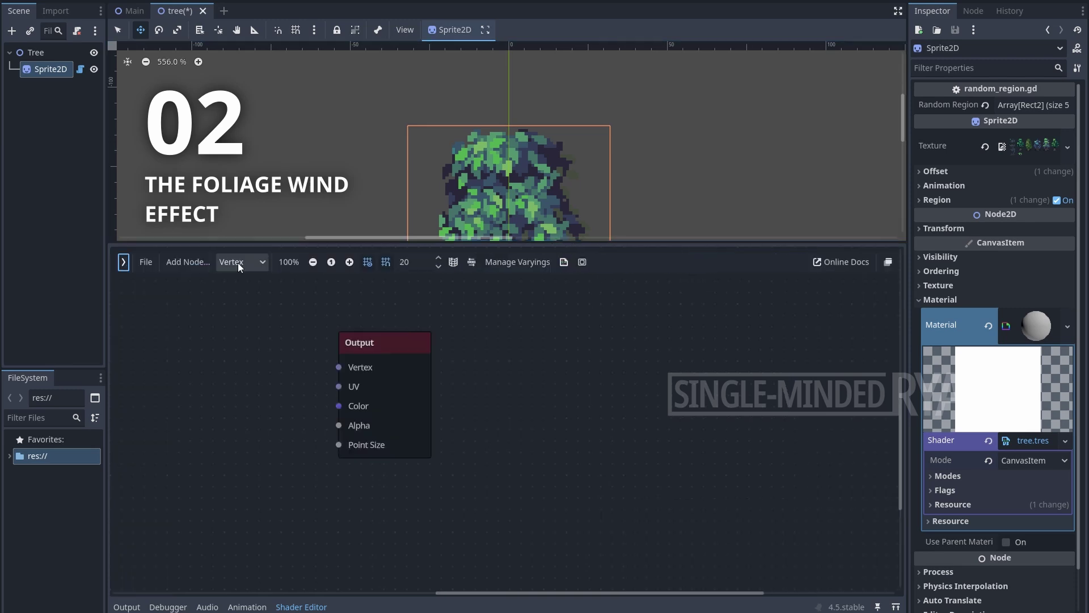
scroll(664, 136, "down", 3)
left_click(146, 61)
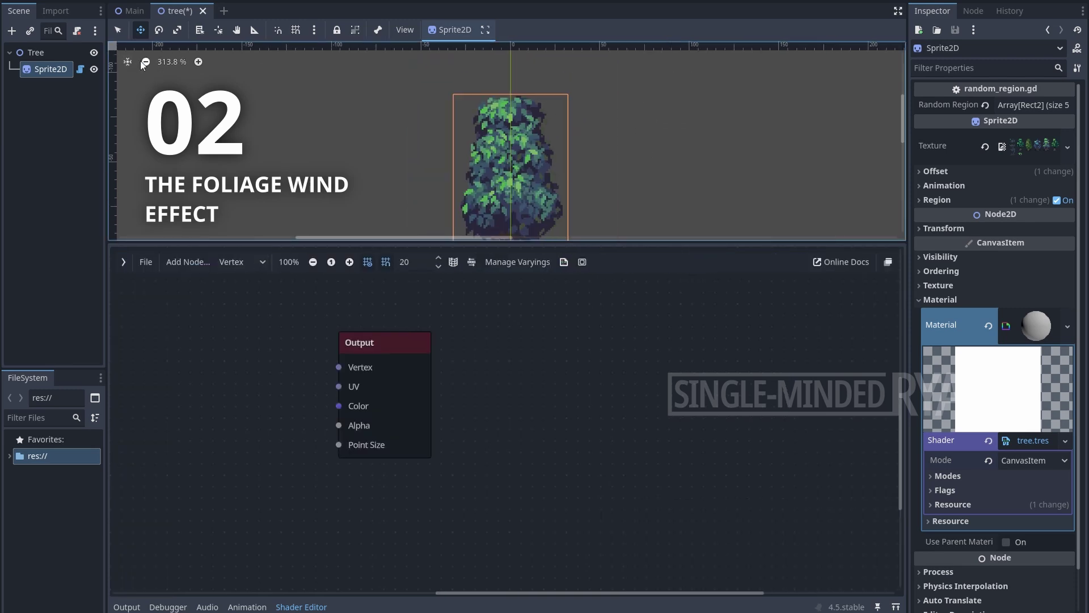
left_click(146, 62)
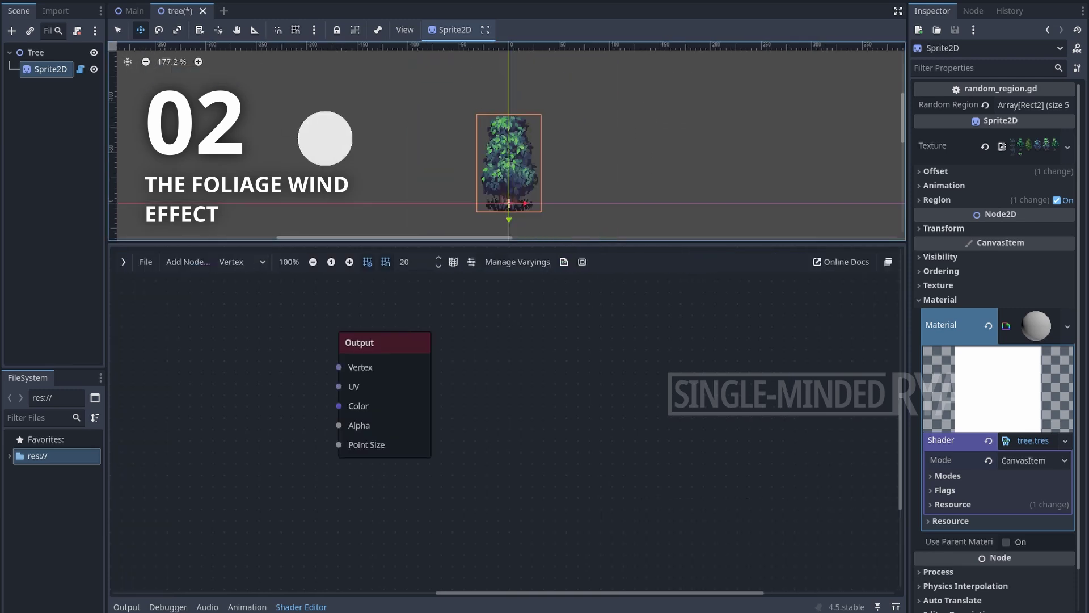
left_click(198, 61)
scroll(486, 411, "left", 10)
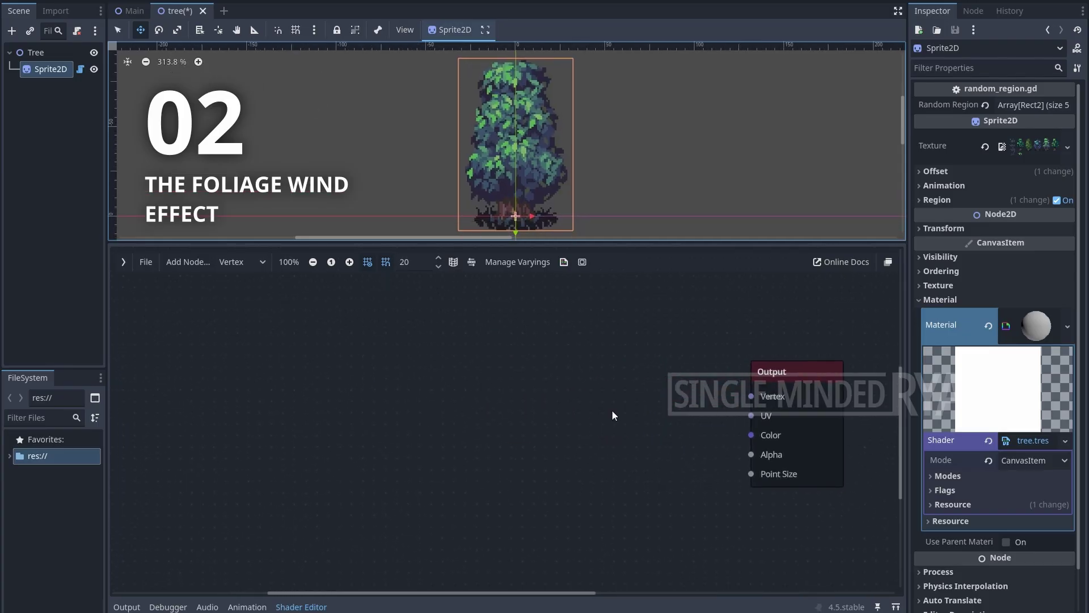
Step: Add a UV input node to the vertex graph, expand its red and green components, and place it well before the Output node
right_click(205, 341)
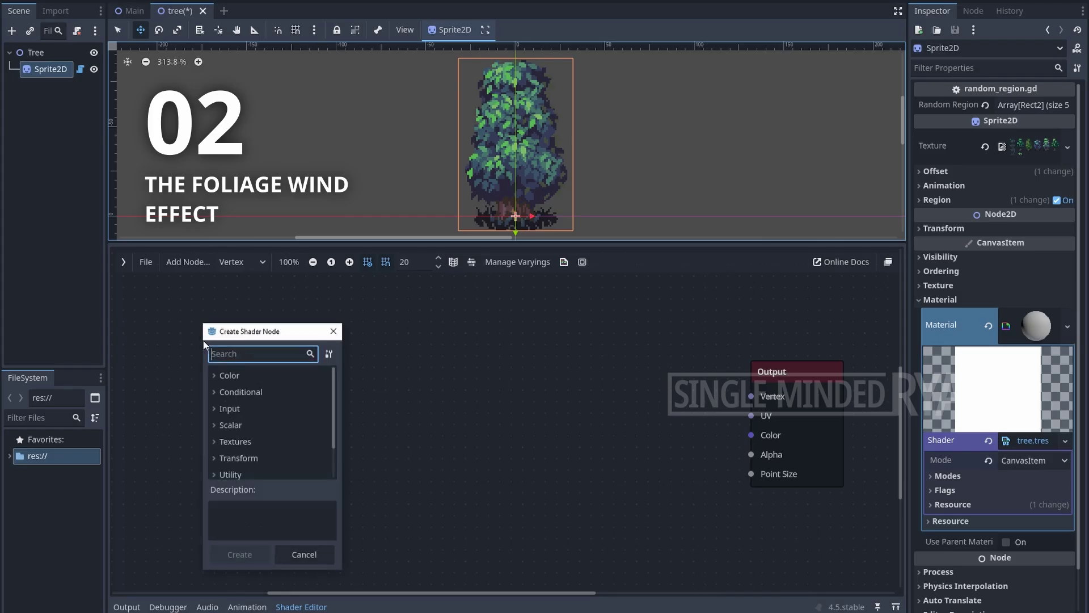
type("uv")
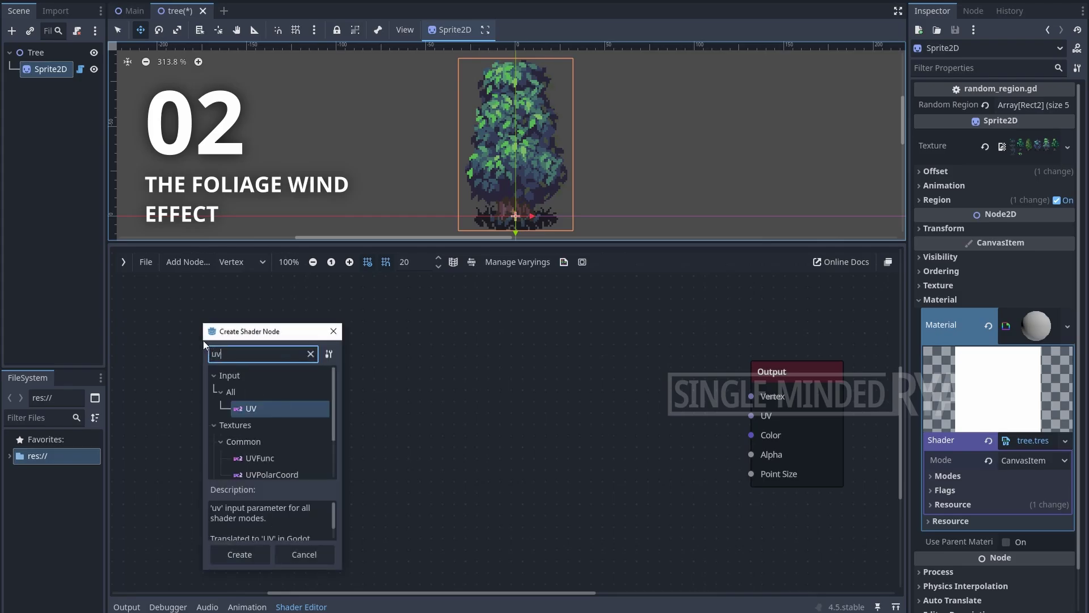
double_click(248, 409)
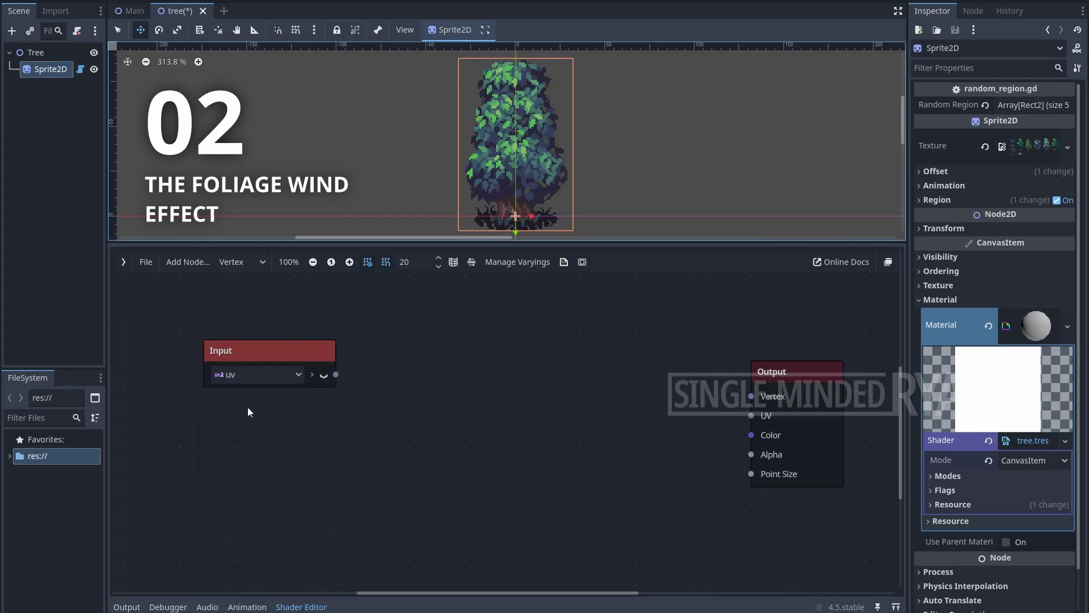
left_click(311, 377)
left_click_drag(298, 350, 251, 342)
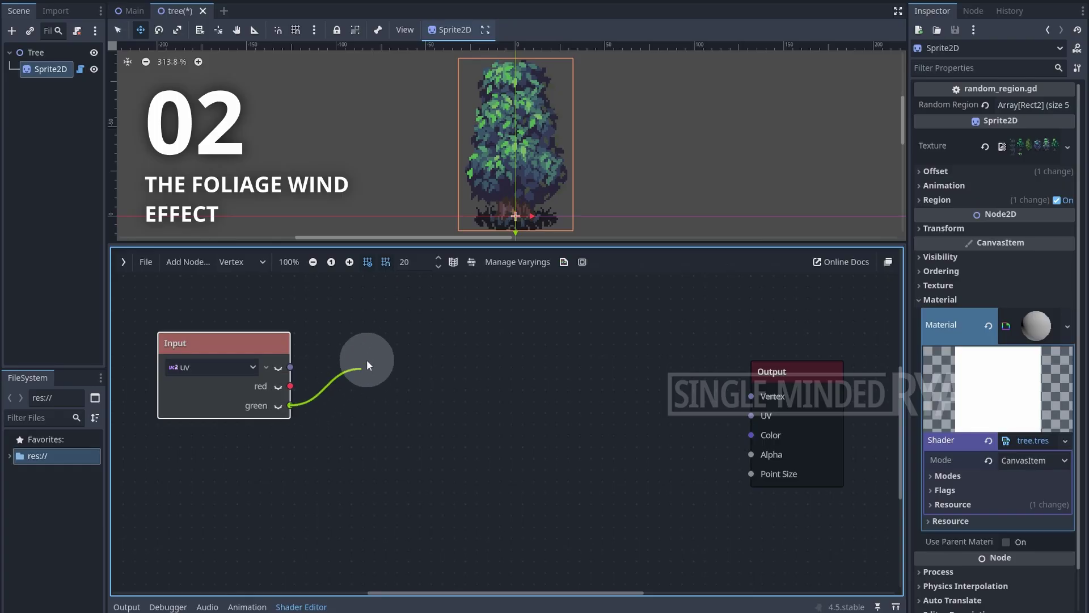
Step: Create a scalar Remap node fed by the UV input's green component
left_click_drag(367, 360, 366, 360)
type("remap")
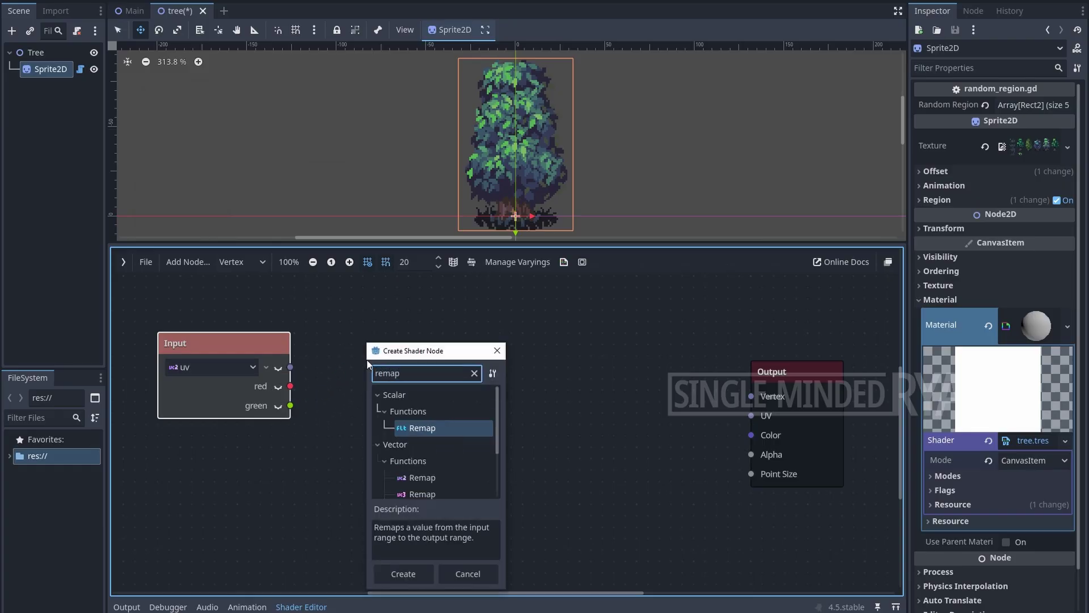
key("Return")
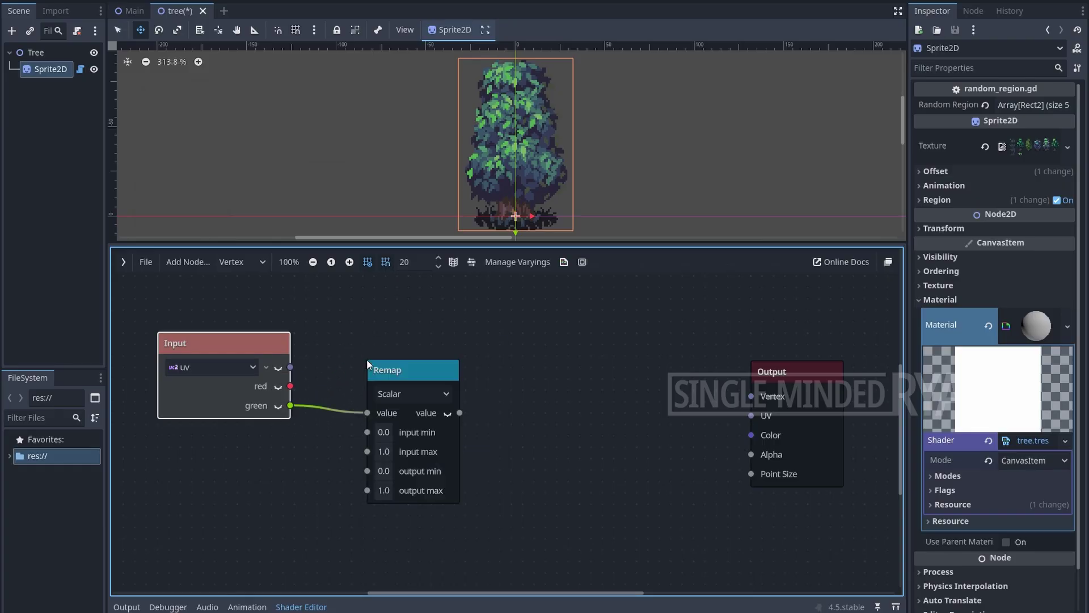
Step: Set the Remap node's input max to 0.7, output min to 1 and output max to 0, show its preview, and move it up
left_click(384, 470)
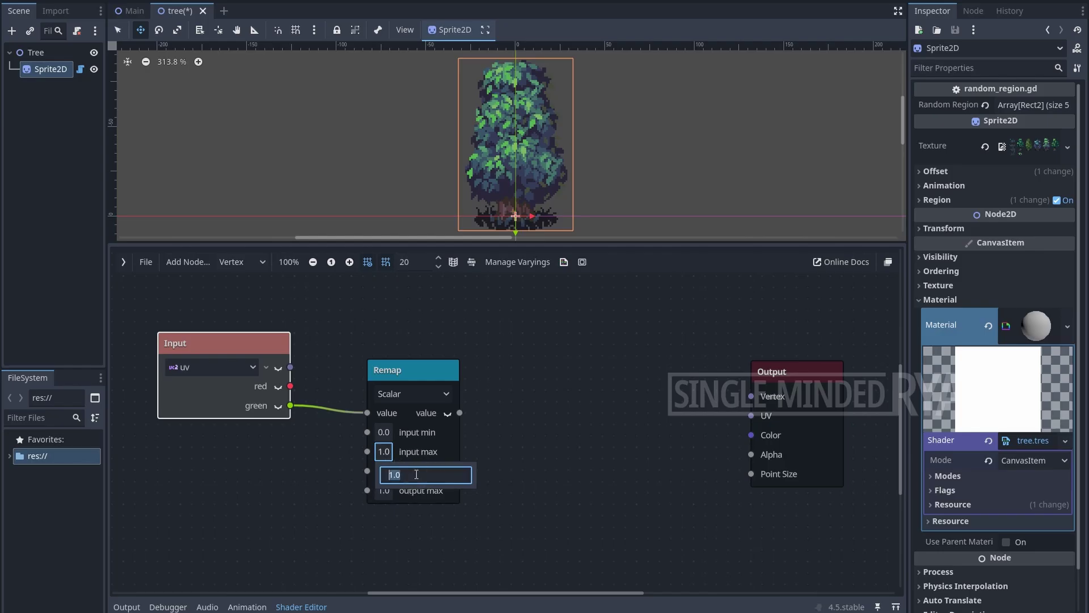
type(".7")
left_click(427, 454)
left_click(386, 470)
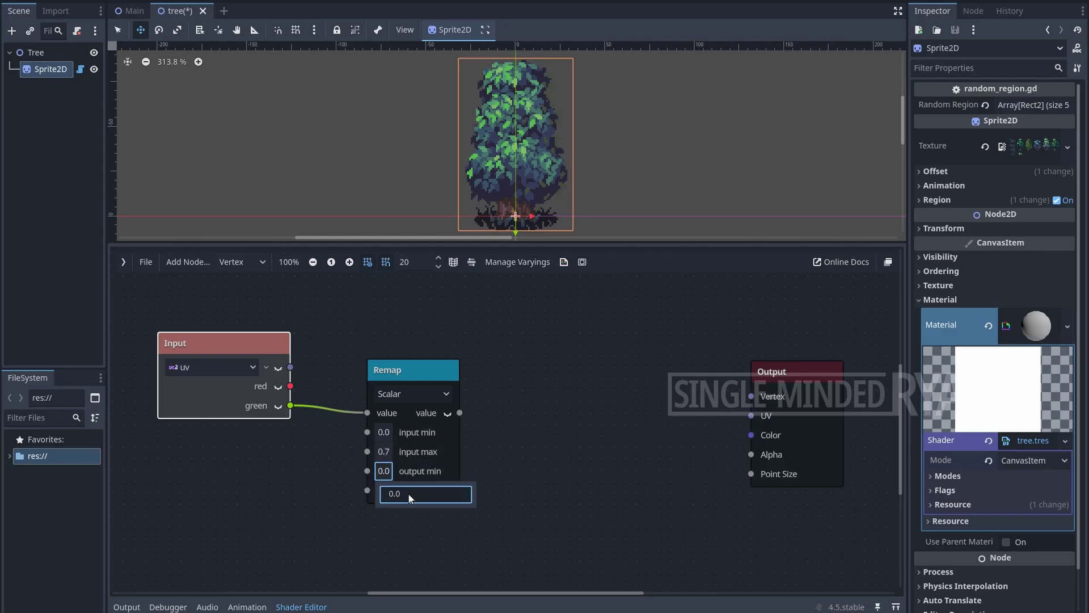
type("1")
left_click(431, 478)
left_click(384, 490)
type("0")
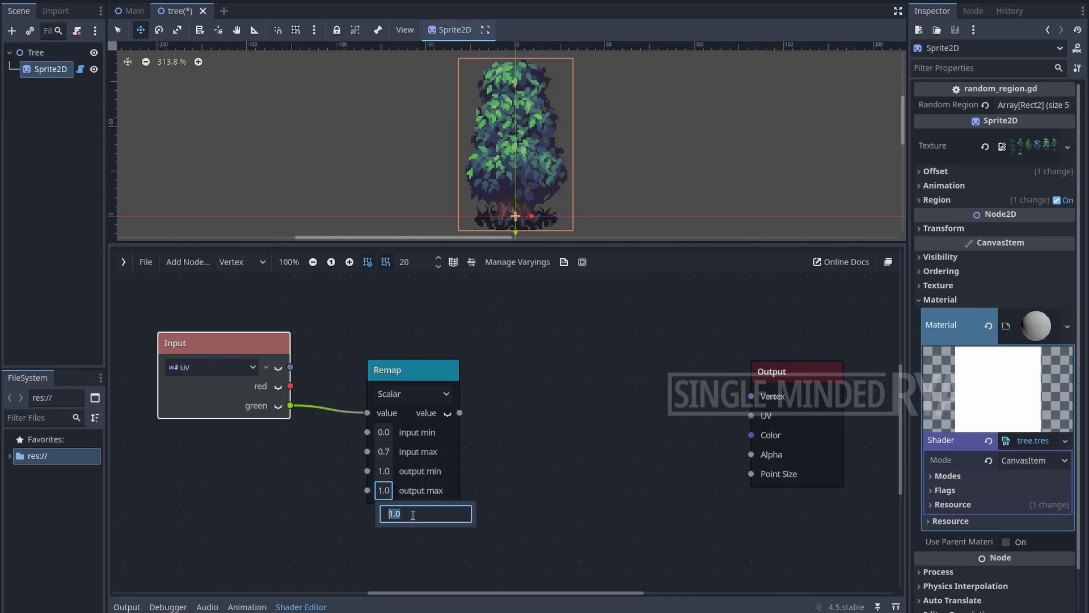
left_click(447, 414)
left_click_drag(427, 372, 426, 312)
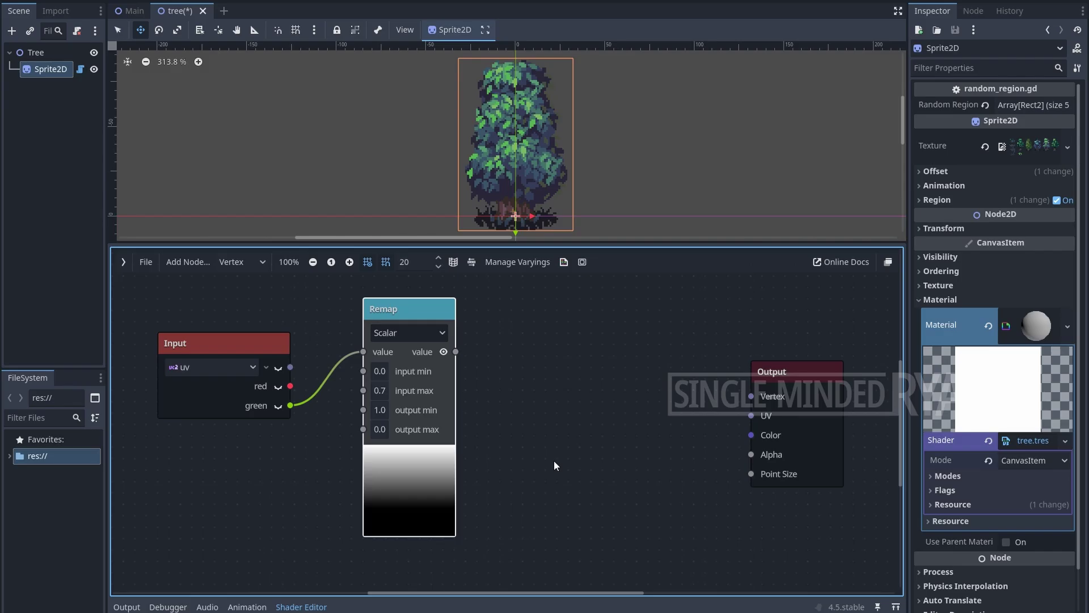
Step: Create a float Multiply node fed by the Remap node's value and set its b factor to 10
left_click_drag(456, 352, 546, 403)
type("mu")
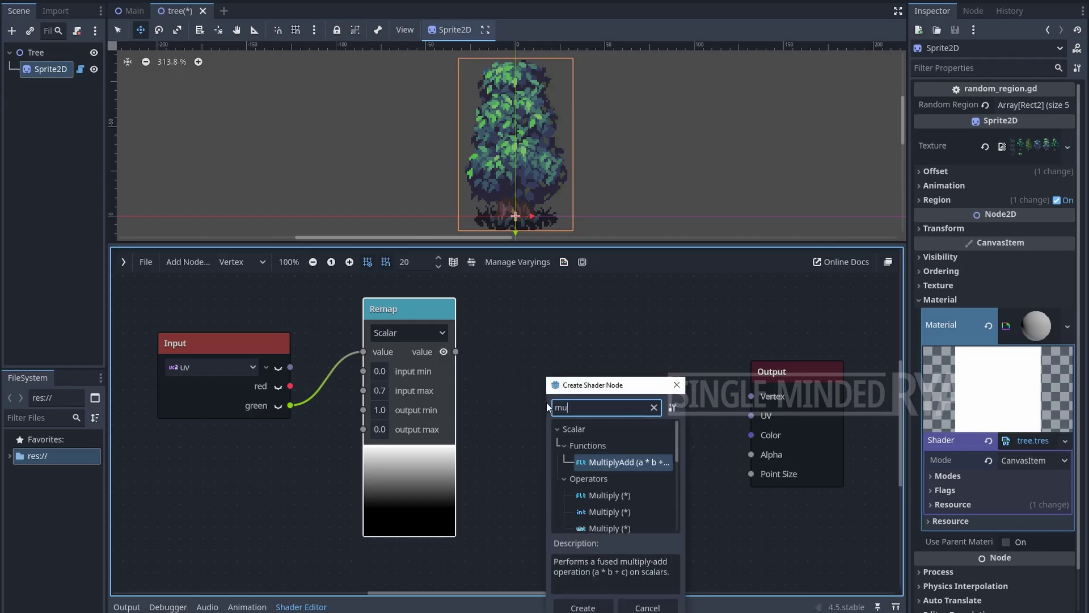
double_click(607, 496)
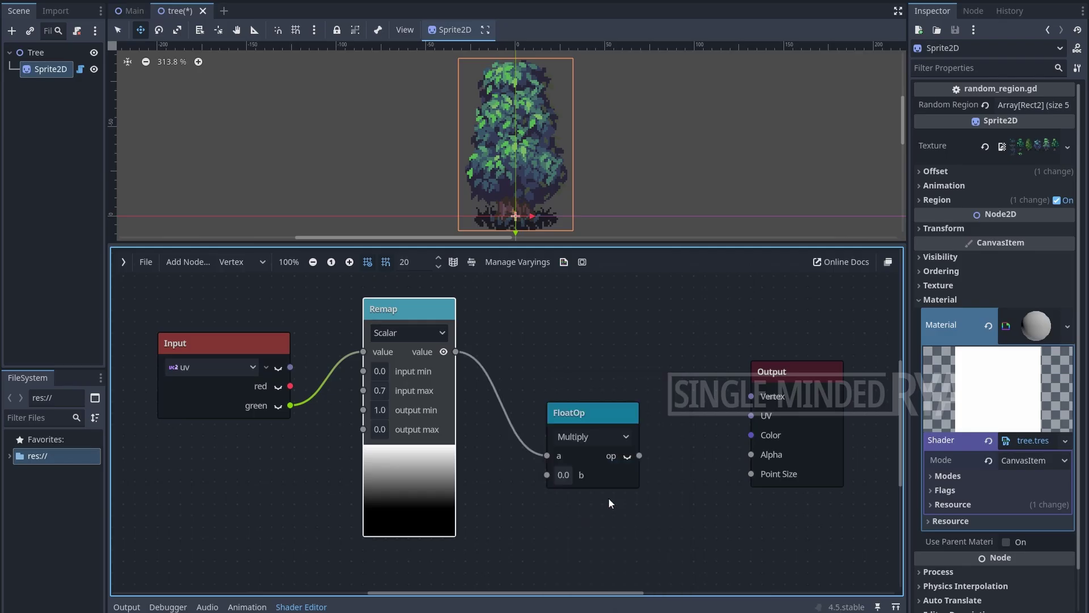
left_click(558, 477)
type("10.0")
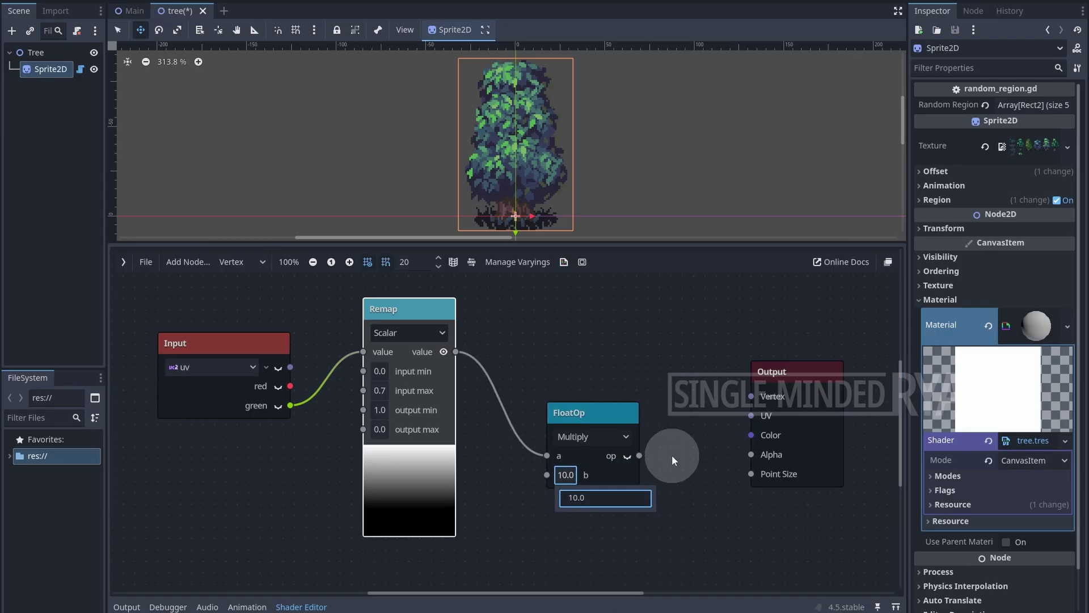
left_click(672, 460)
Step: Move the Output node further away from the Multiply node to make room for more nodes
middle_click_drag(712, 353, 538, 418)
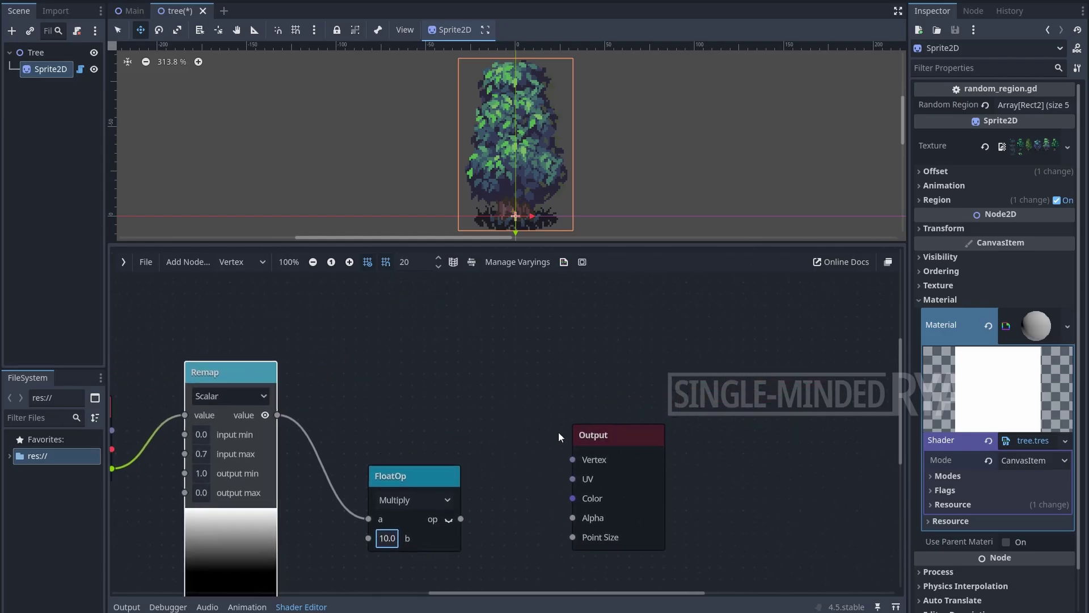
left_click_drag(618, 427, 811, 363)
middle_click_drag(594, 378, 612, 408)
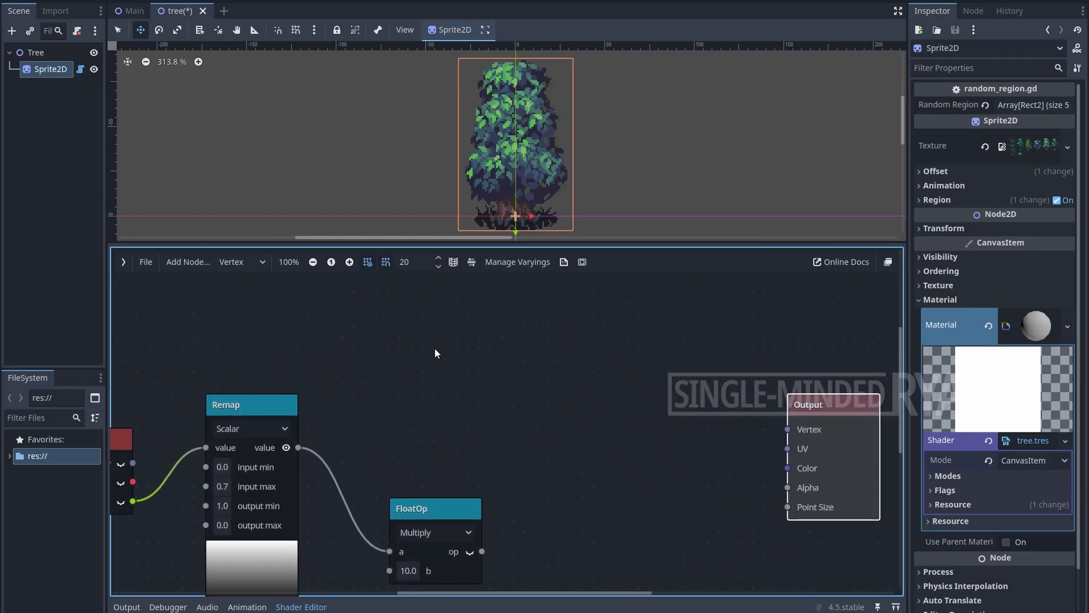
Step: Add a vertex input node to the graph and place it above the Remap node
middle_click_drag(445, 346, 457, 413)
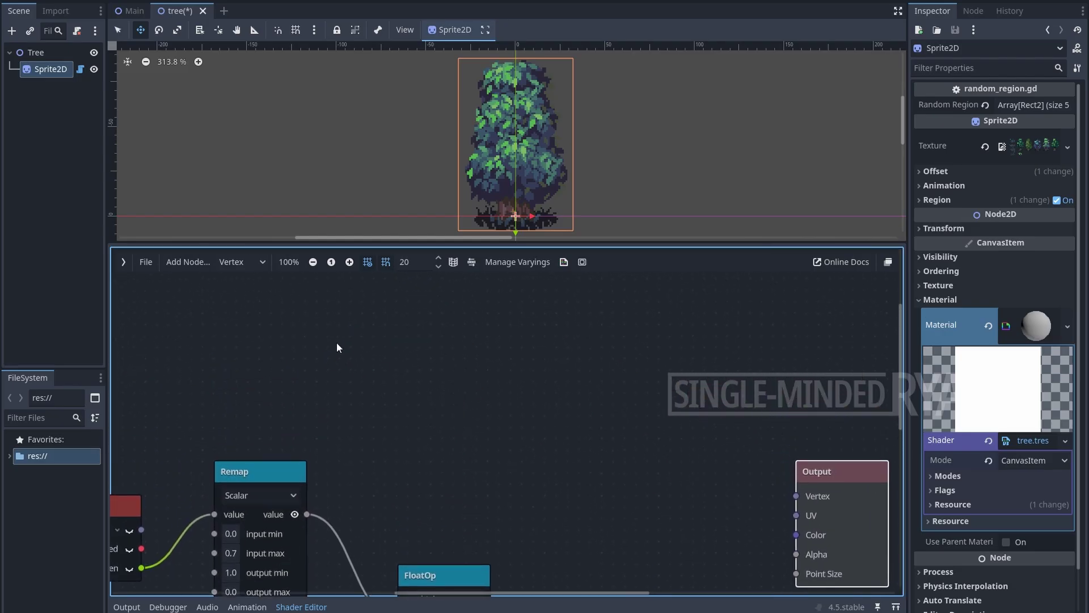
right_click(337, 344)
left_click(396, 352)
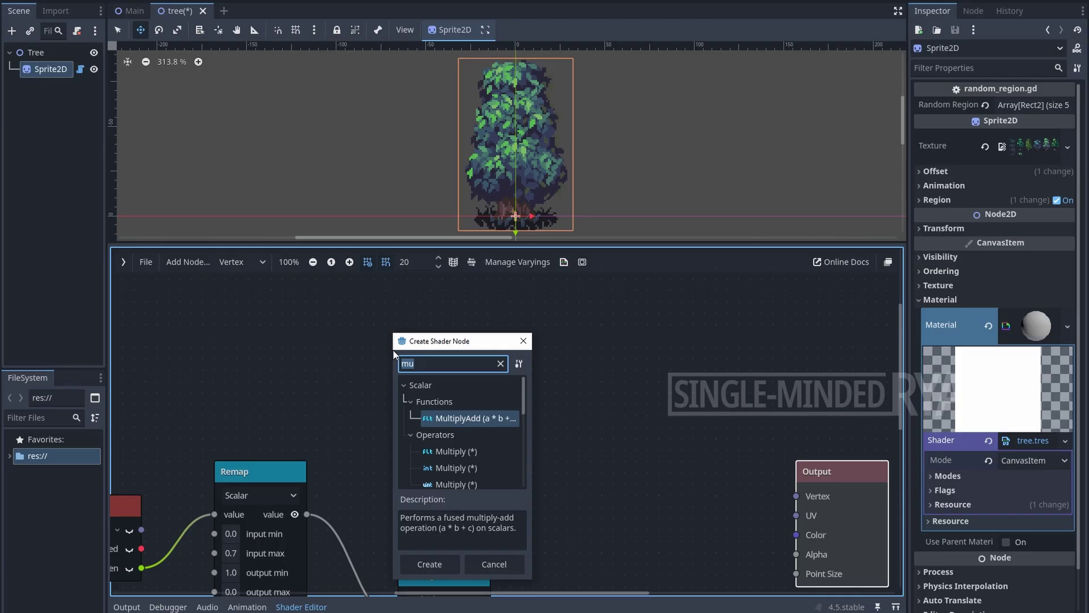
type("vertex")
key("Return")
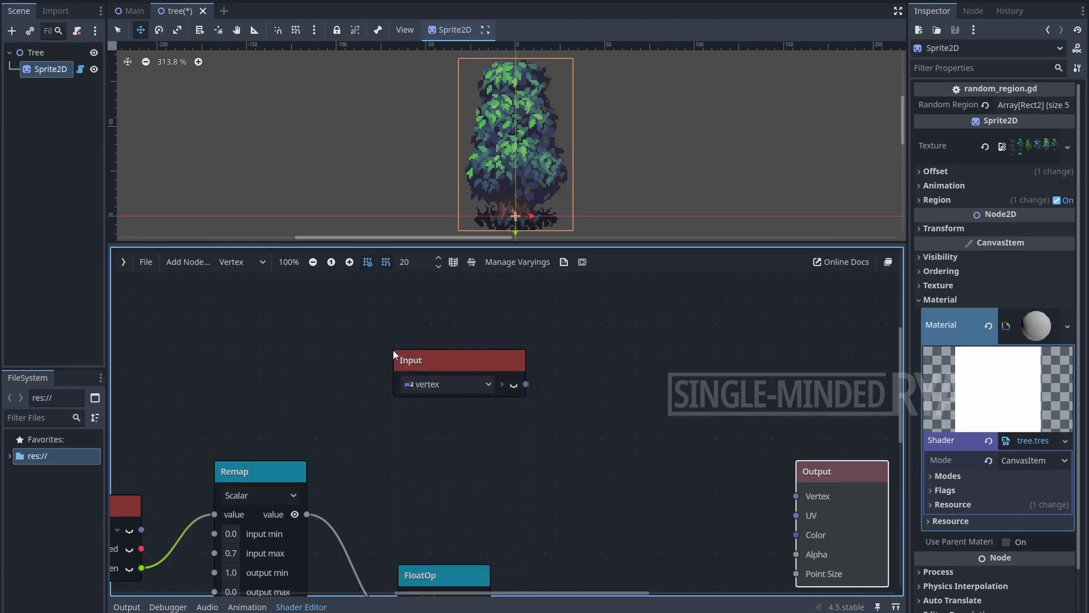
left_click_drag(423, 357, 257, 307)
left_click(373, 337)
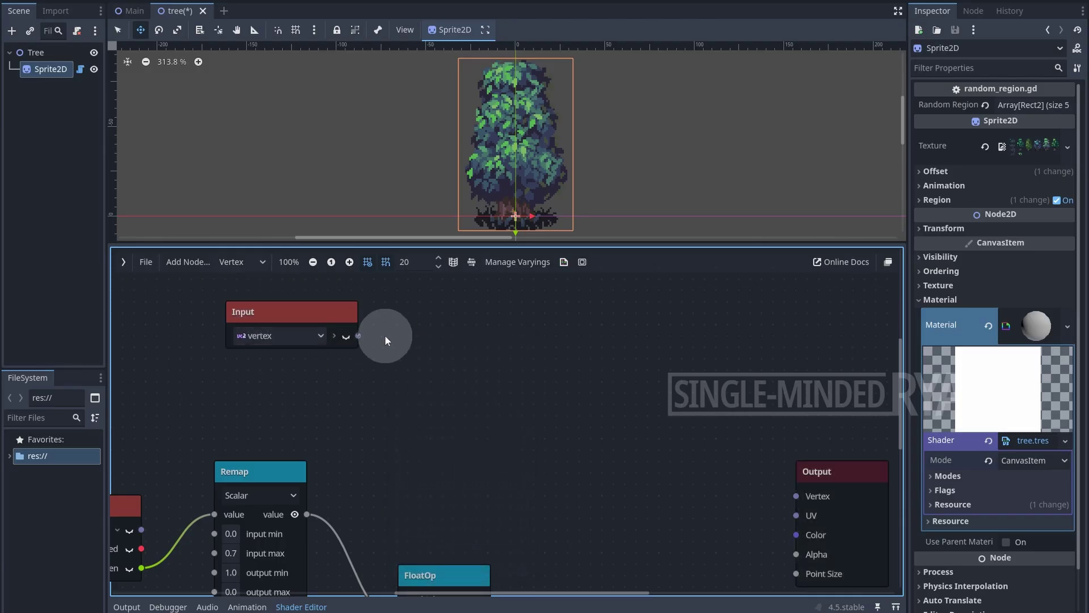
Step: Create a Vector2 VectorDecompose node fed by the vertex input
right_click(420, 336)
type("deco")
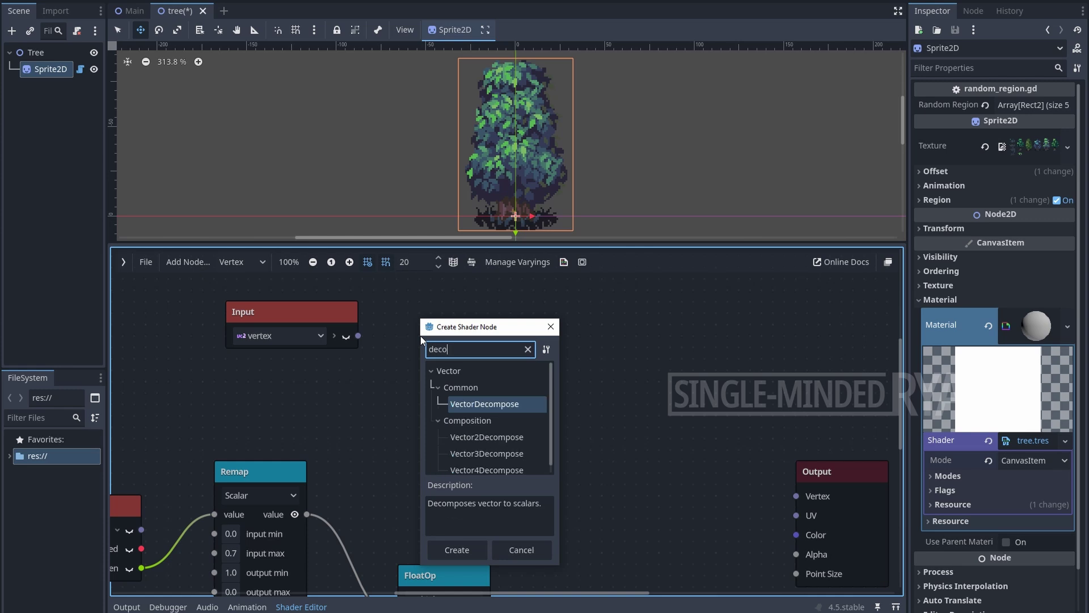
type("mpose")
double_click(474, 438)
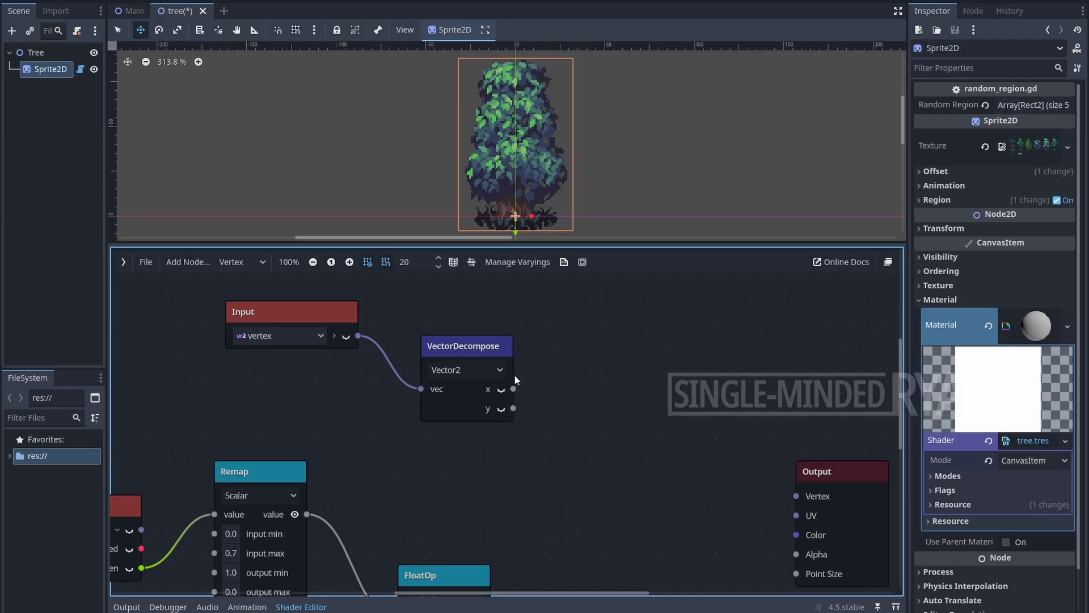
Step: Create a float Add node that sums the decomposed vertex's x with the Multiply node's result
left_click_drag(514, 389, 594, 374)
type("add")
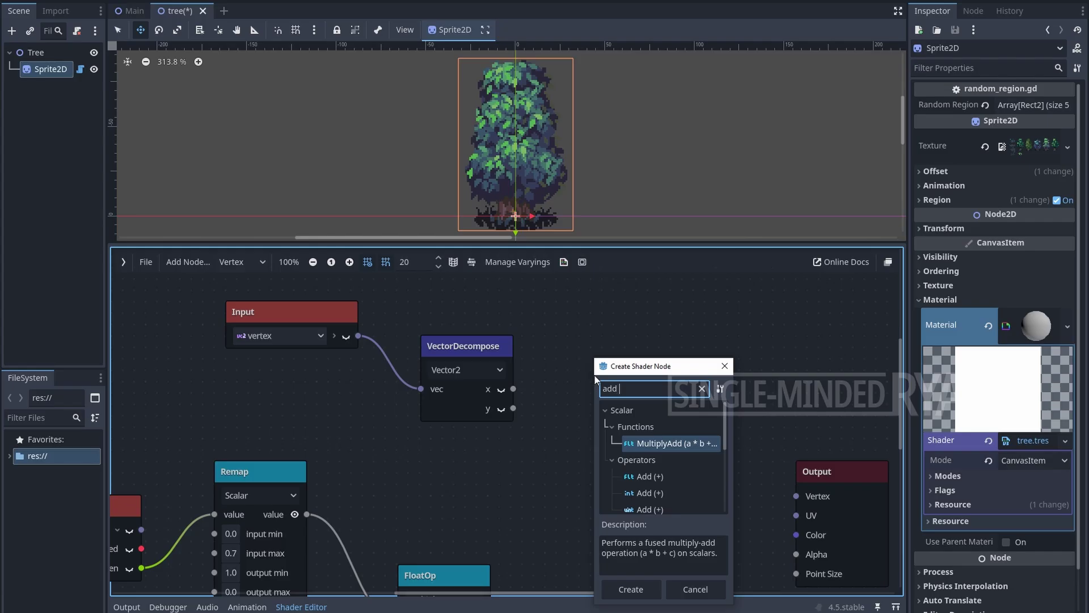
double_click(651, 476)
middle_click_drag(554, 504, 509, 452)
left_click_drag(490, 525, 551, 395)
Step: Space the Output node further from the Add node and line the Add node up with the VectorDecompose node
middle_click_drag(640, 438, 508, 488)
left_click_drag(695, 460, 823, 438)
left_click_drag(495, 374, 502, 336)
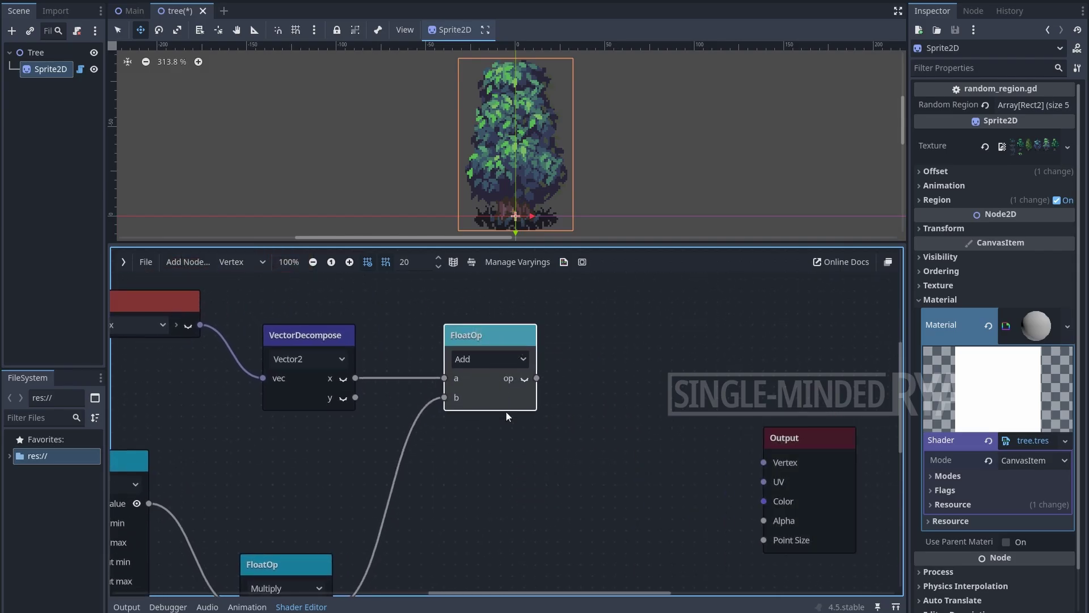
Step: Compose the Add result and the decomposed y into a Vector2 and feed it to the Output node's Vertex port
left_click_drag(537, 378, 606, 393)
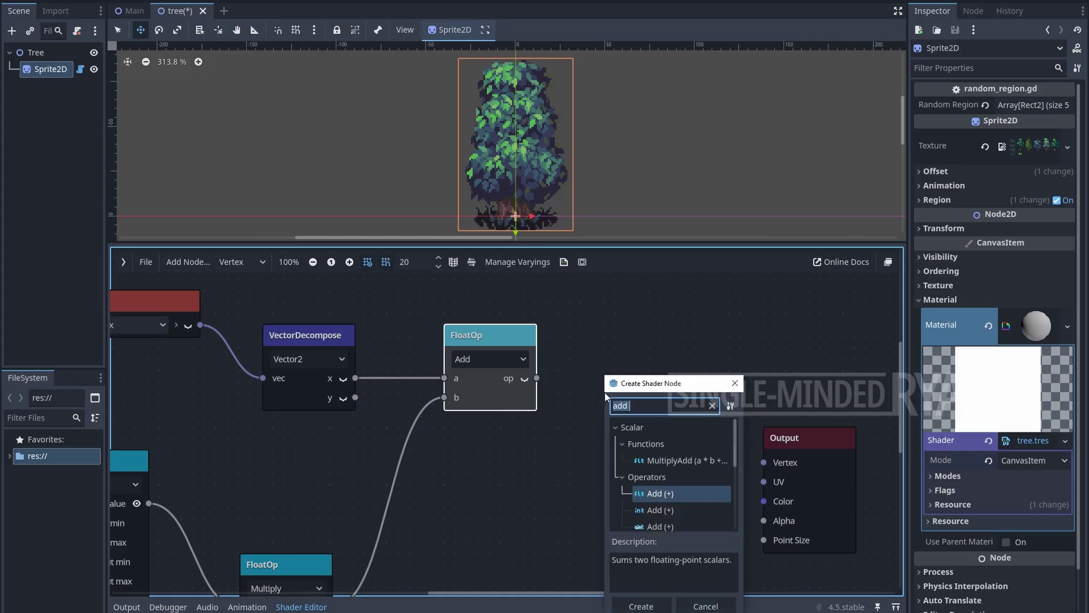
type("compo")
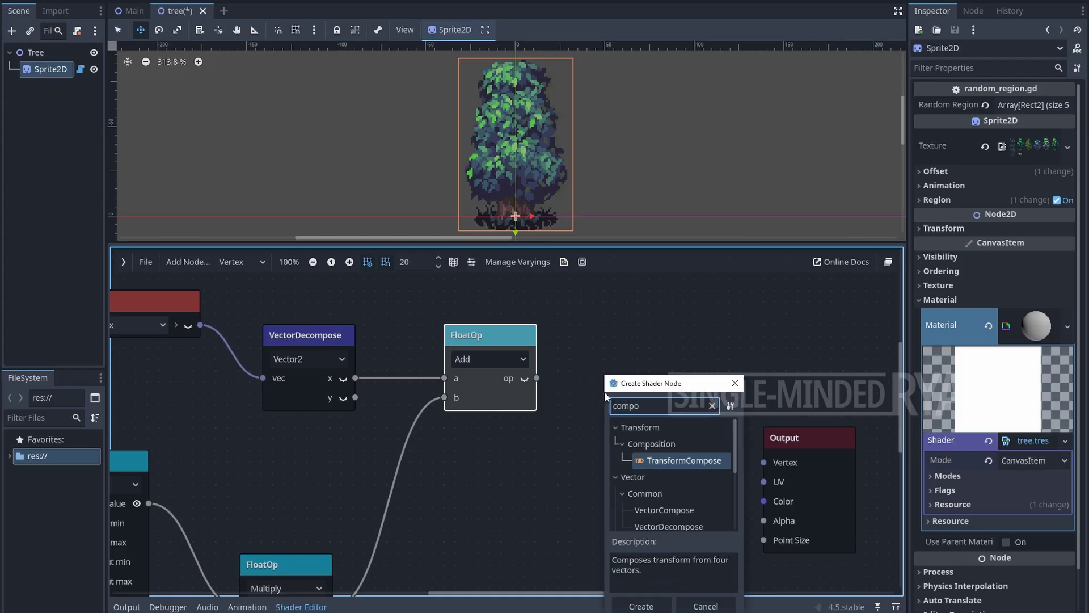
left_click_drag(734, 454, 741, 479)
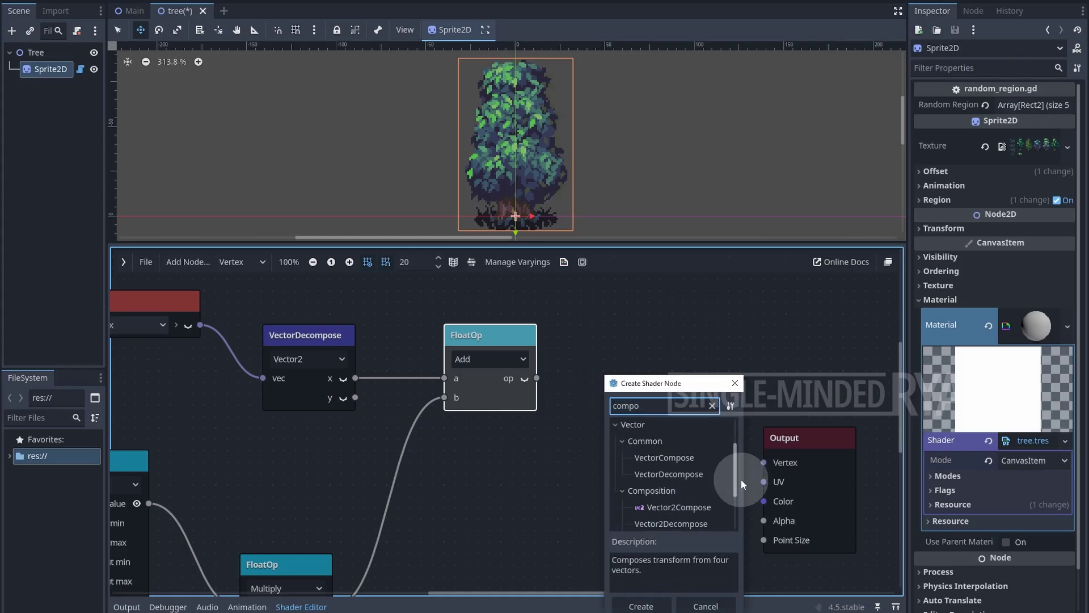
double_click(681, 507)
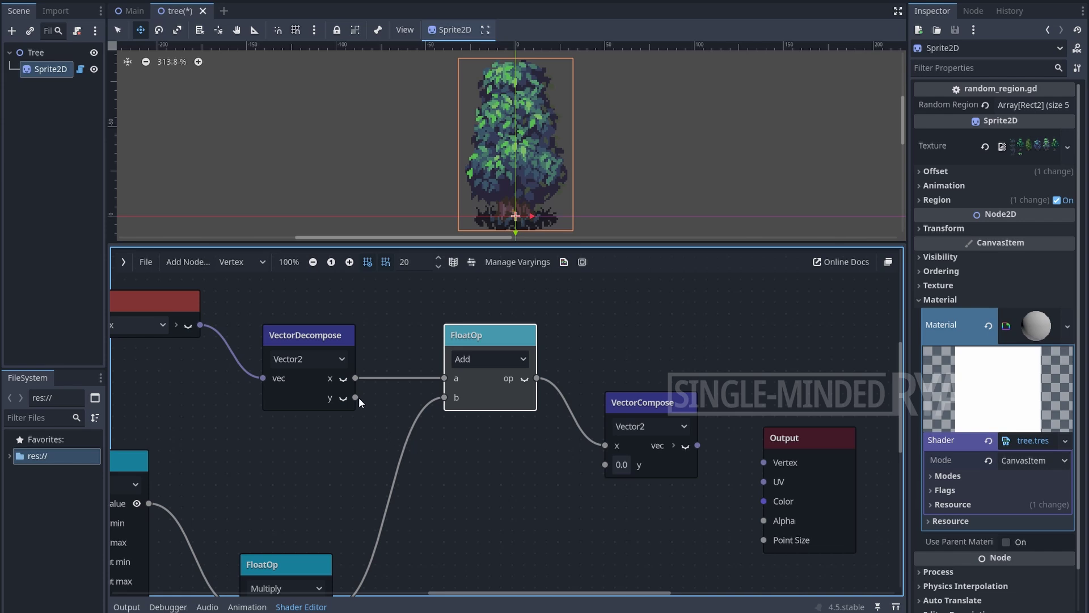
left_click_drag(358, 397, 605, 464)
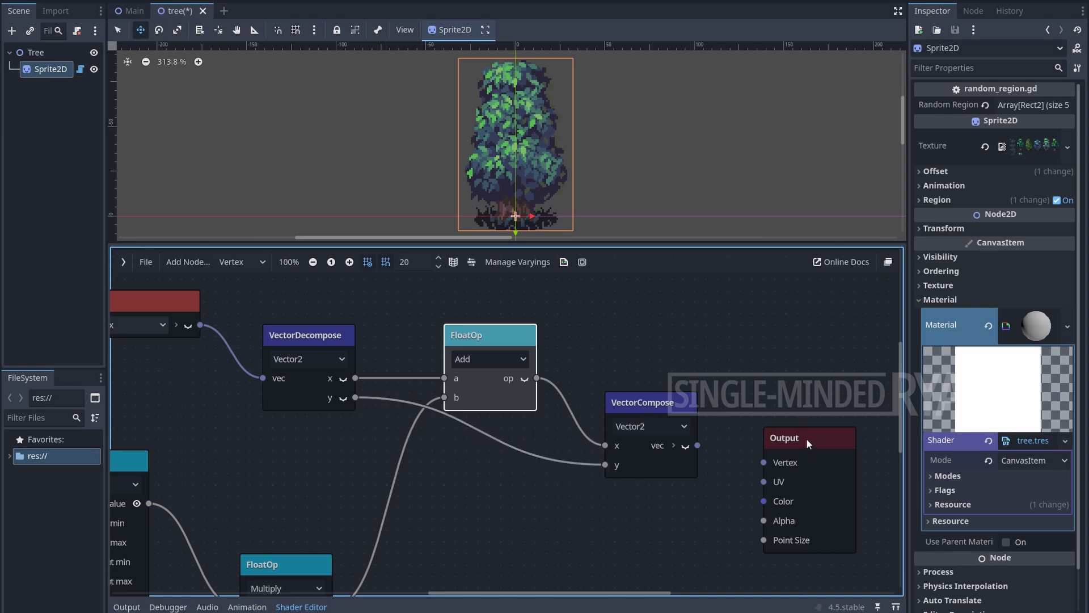
left_click_drag(806, 438, 829, 416)
left_click_drag(697, 445, 789, 438)
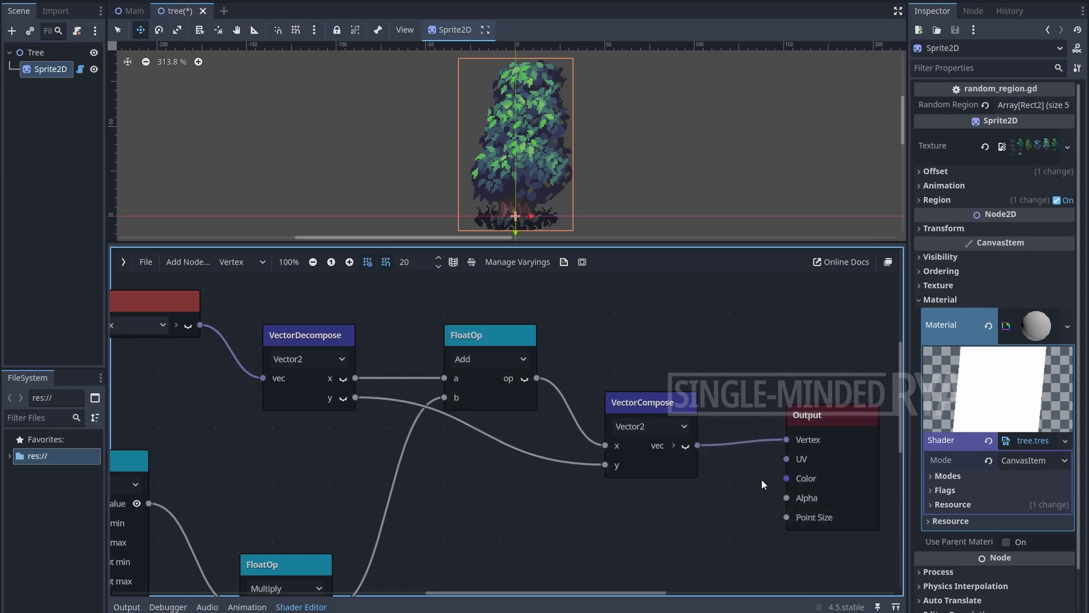
Step: Vary the Multiply node's b factor to test the tree's sideways skew, ending at -2.115
middle_click_drag(551, 524, 676, 442)
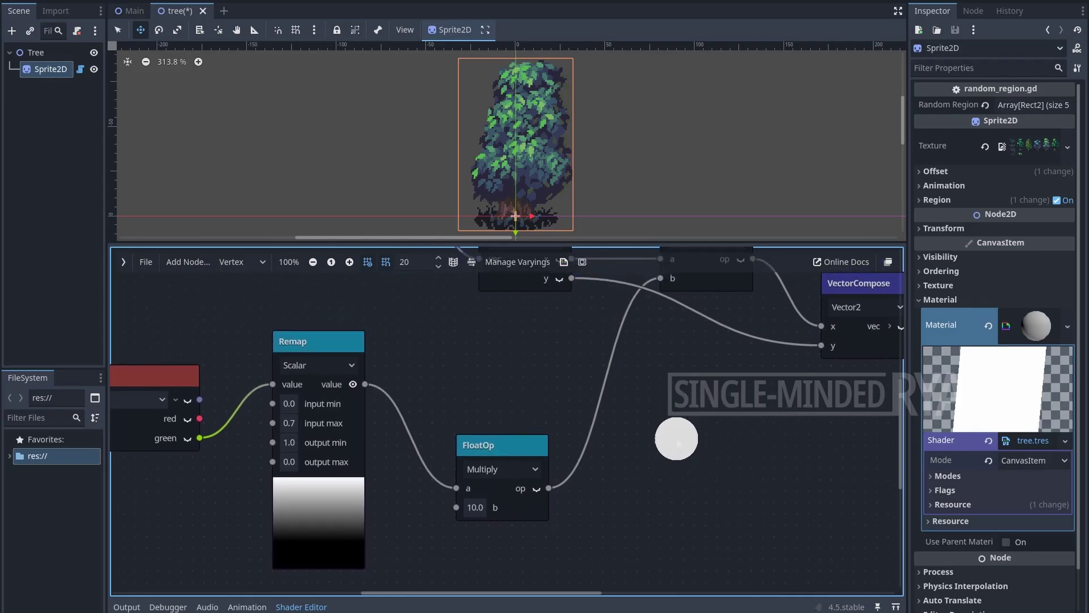
left_click(475, 508)
left_click_drag(532, 530, 487, 530)
key("Return")
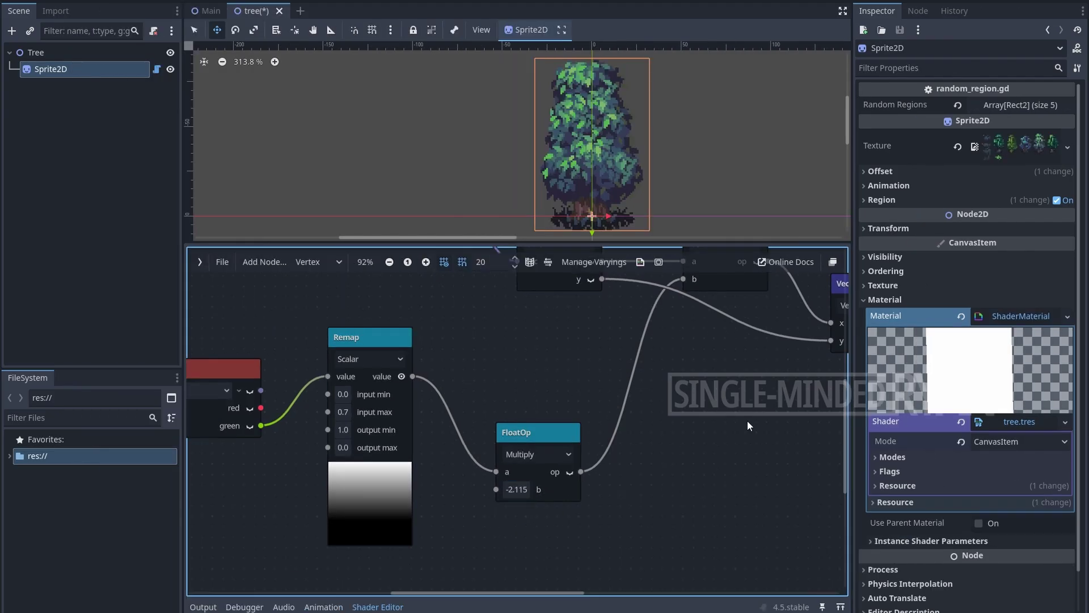
Step: Add a time input node below the existing nodes and feed it into a new float Multiply node
middle_click_drag(598, 506, 752, 424)
right_click(285, 411)
type("time")
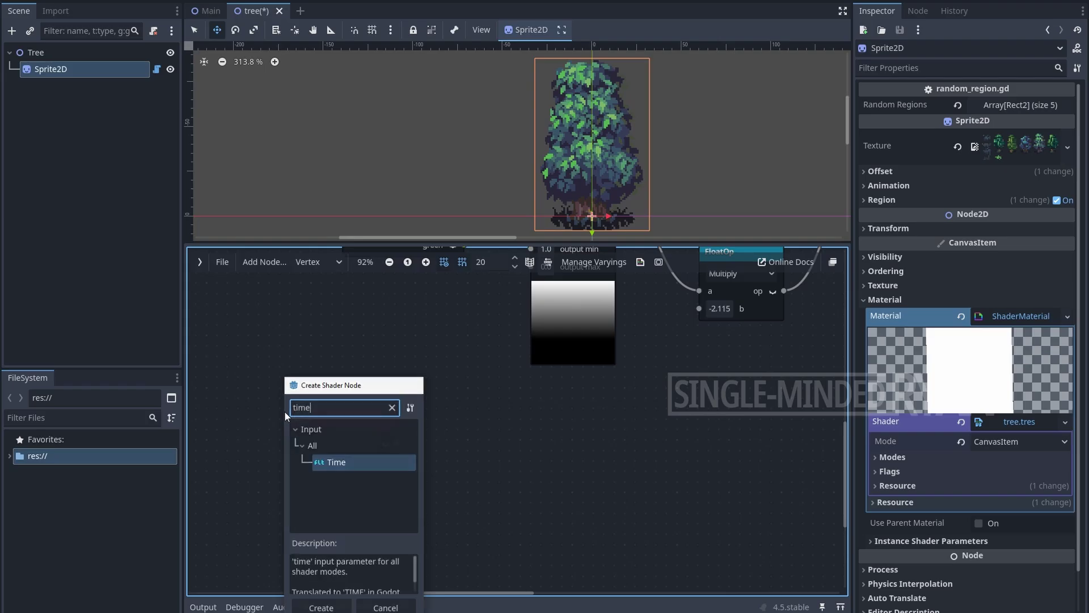
key("Return")
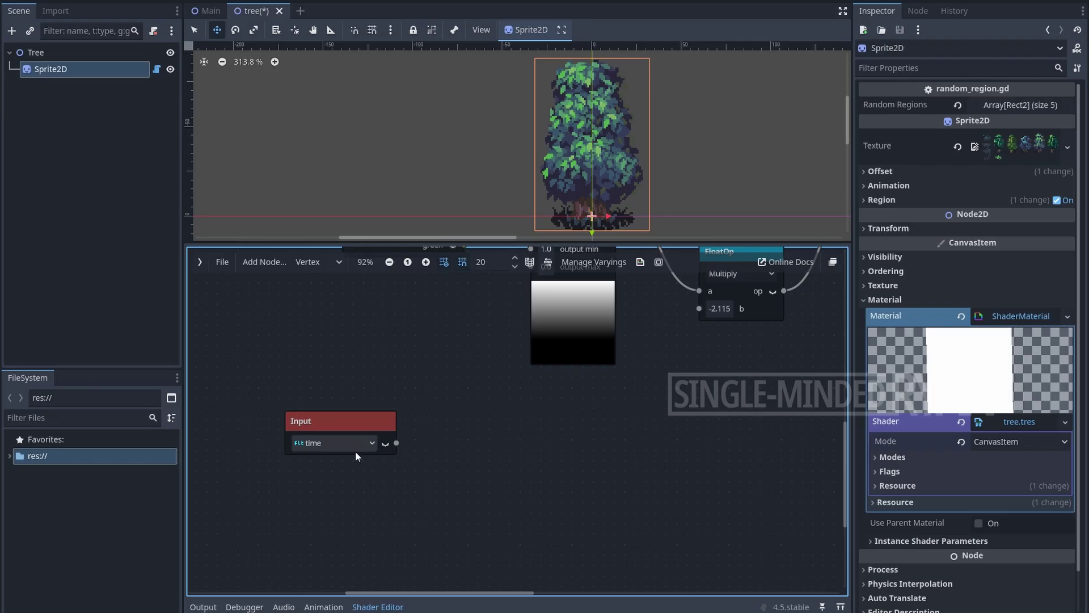
left_click_drag(482, 454, 483, 454)
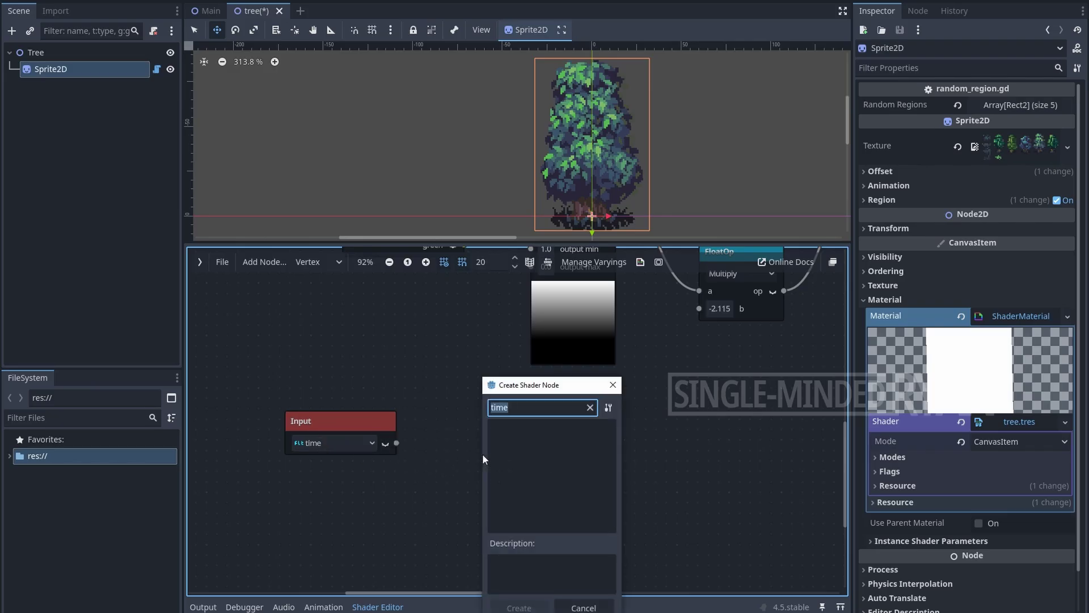
type("mu")
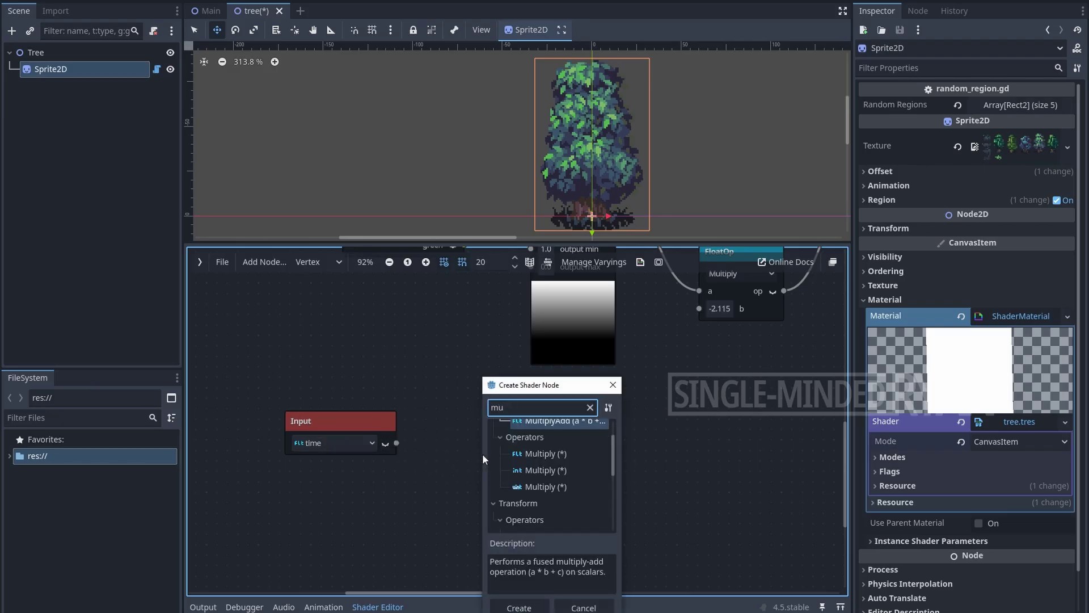
double_click(563, 454)
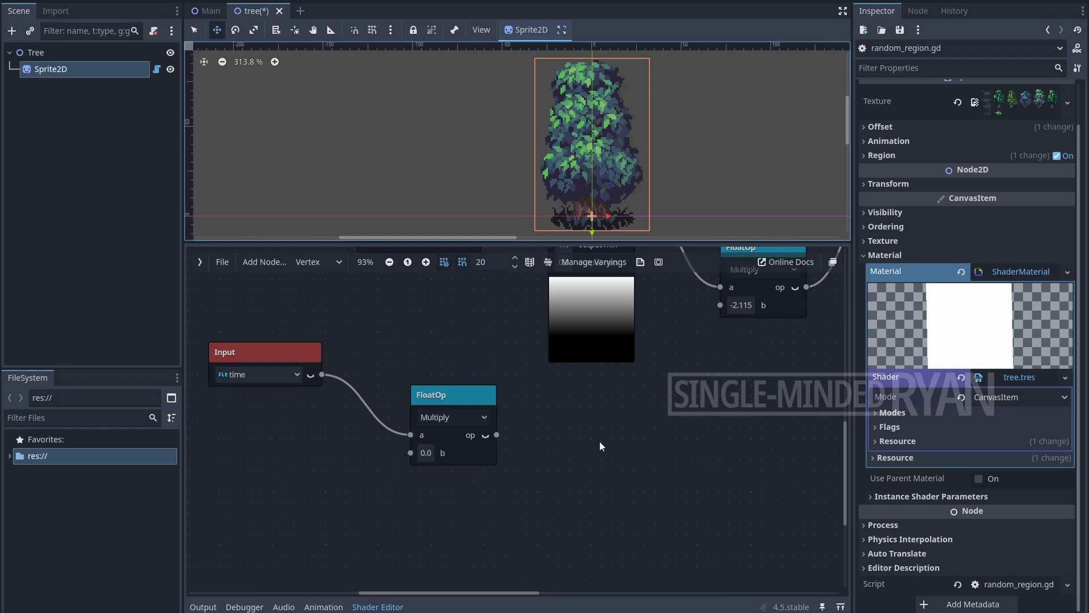
Step: Create a FloatParameter node feeding the time Multiply node's b input and place it below the time input
left_click_drag(411, 453, 355, 481)
type("floatp")
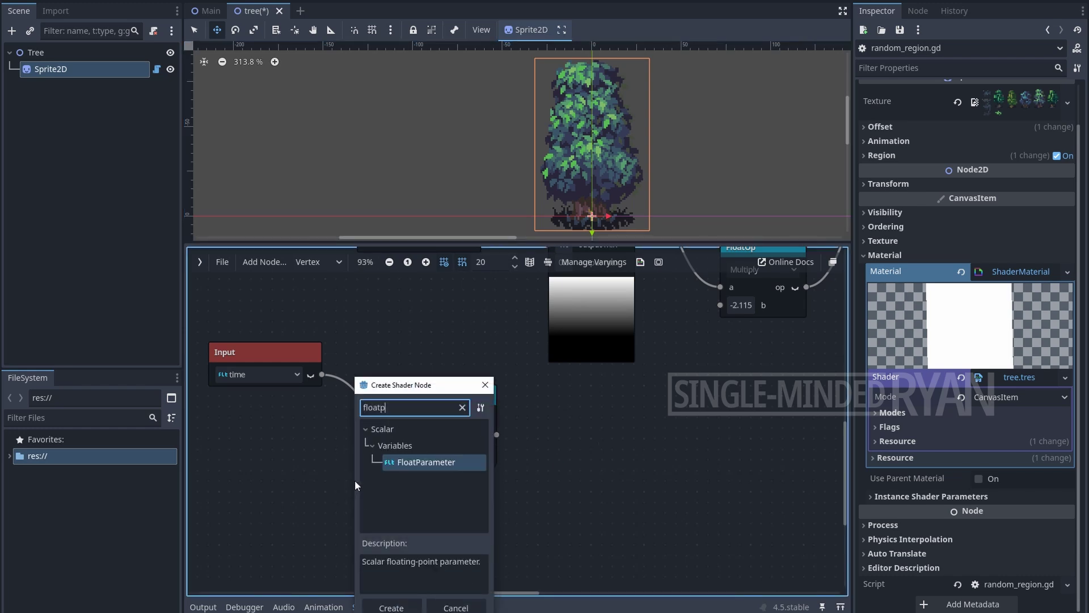
double_click(462, 464)
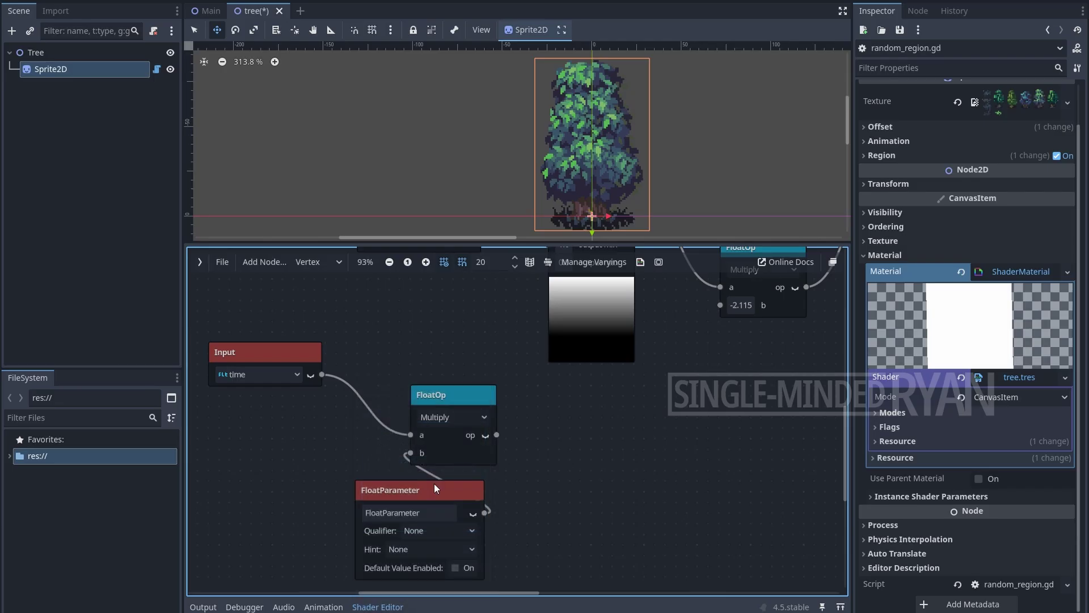
left_click_drag(434, 484, 304, 466)
Step: Name the float parameter RandomStrength and set its qualifier to Instance
double_click(303, 490)
type("R")
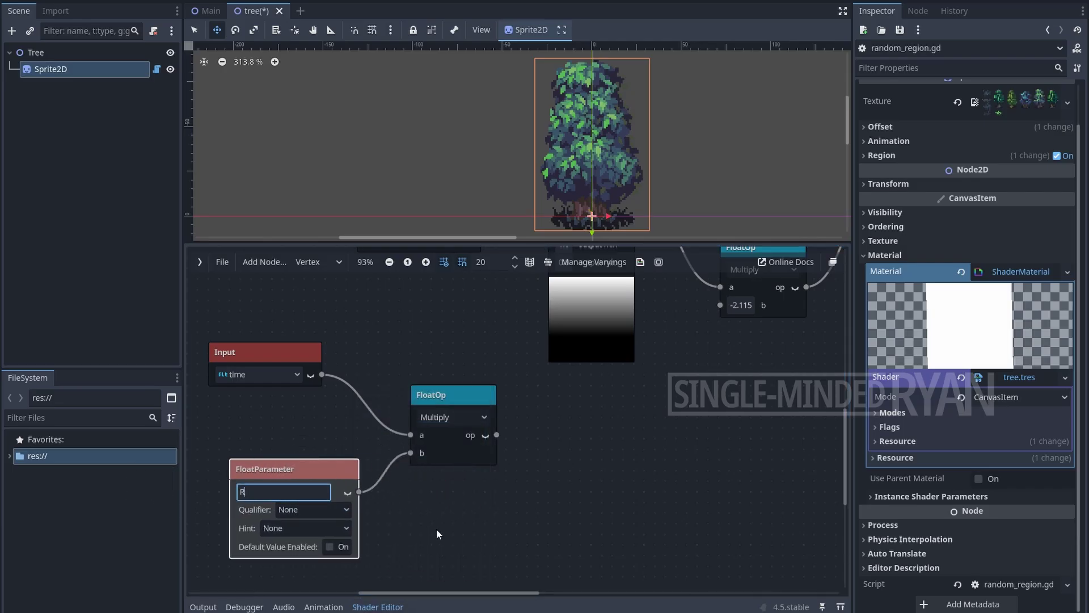
type("andomStrength")
left_click(437, 529)
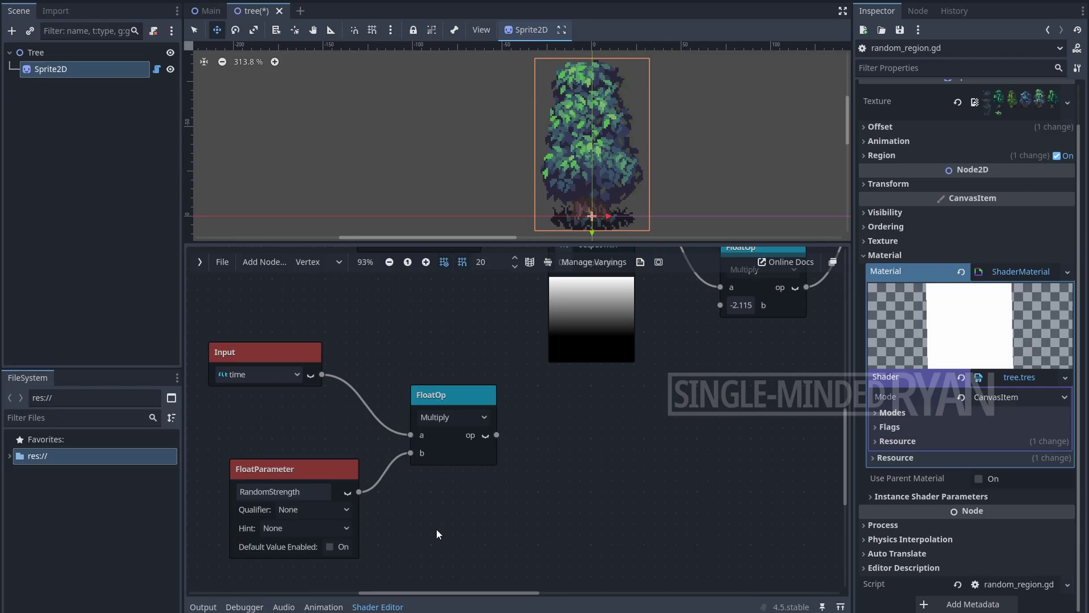
left_click(337, 506)
left_click(311, 557)
Step: Create a Sin node fed by the time Multiply result and connect it to the b input of the Multiply node after Remap
left_click_drag(497, 434, 566, 429)
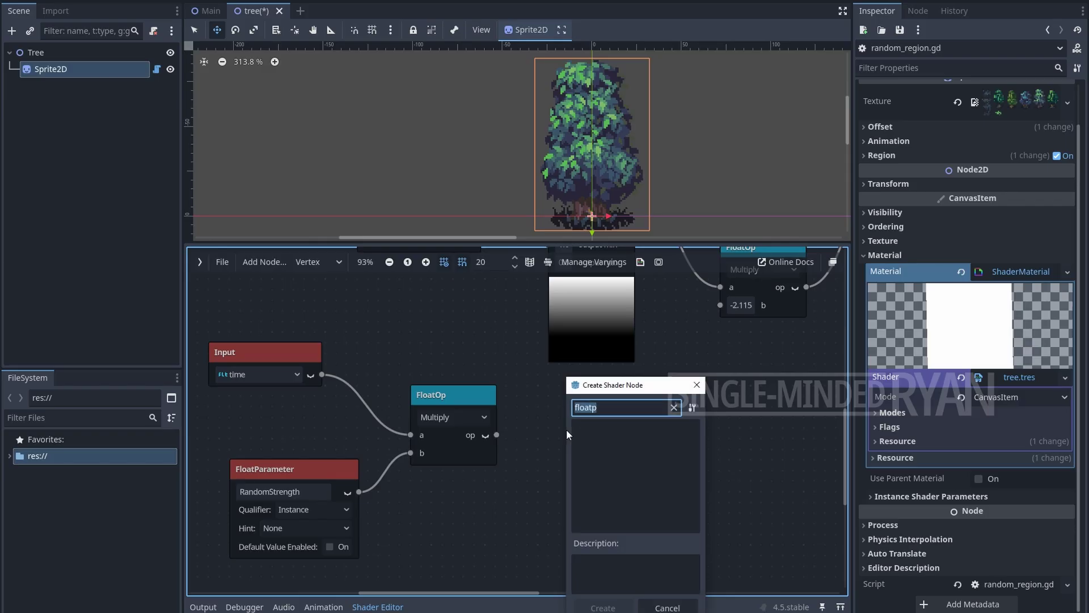
type("sin")
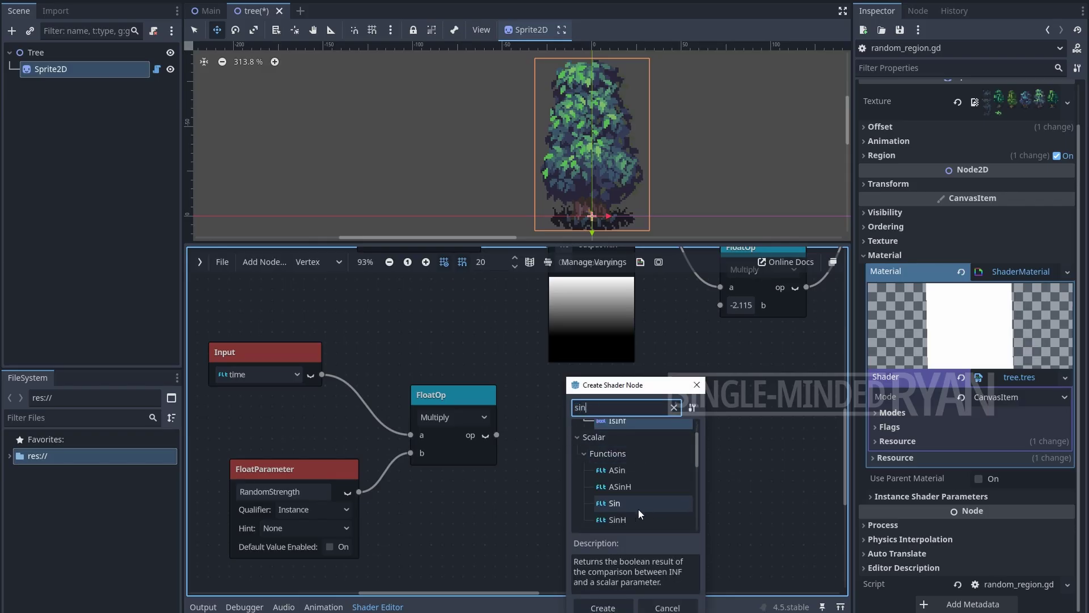
double_click(631, 504)
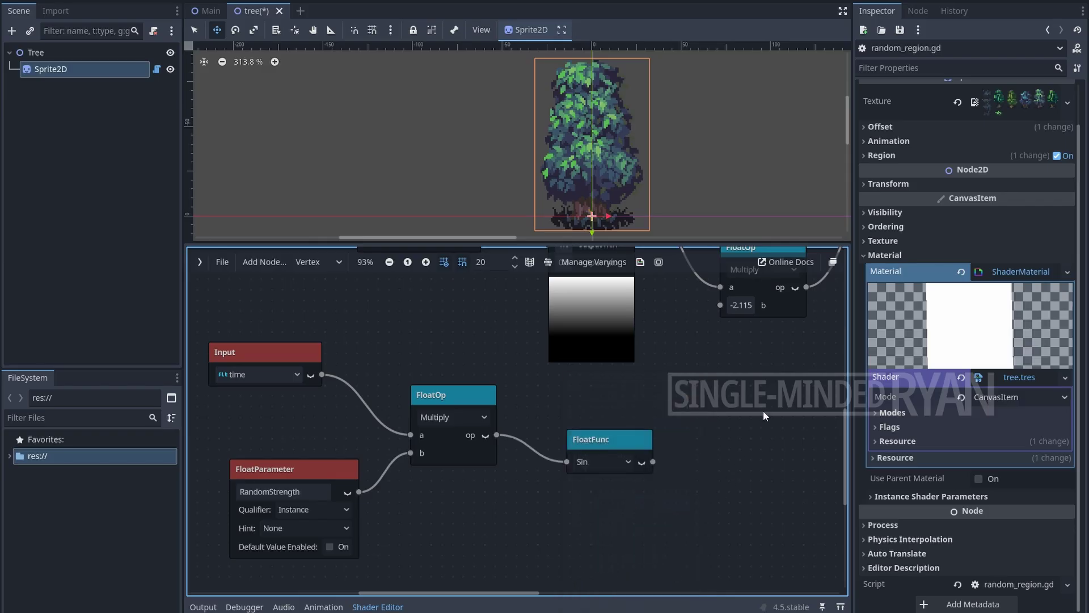
middle_click_drag(723, 435, 554, 493)
left_click_drag(485, 520, 553, 363)
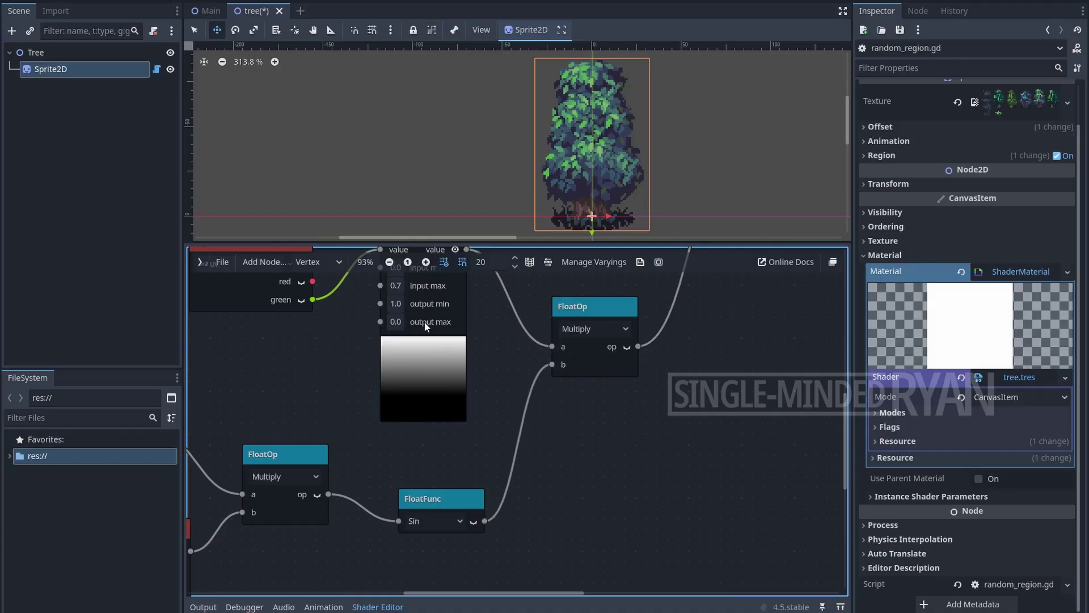
Step: Examine the whole vertex graph, from the input nodes through to the Output node
left_click(389, 262)
left_click(389, 261)
left_click(390, 261)
left_click(389, 261)
left_click(389, 261)
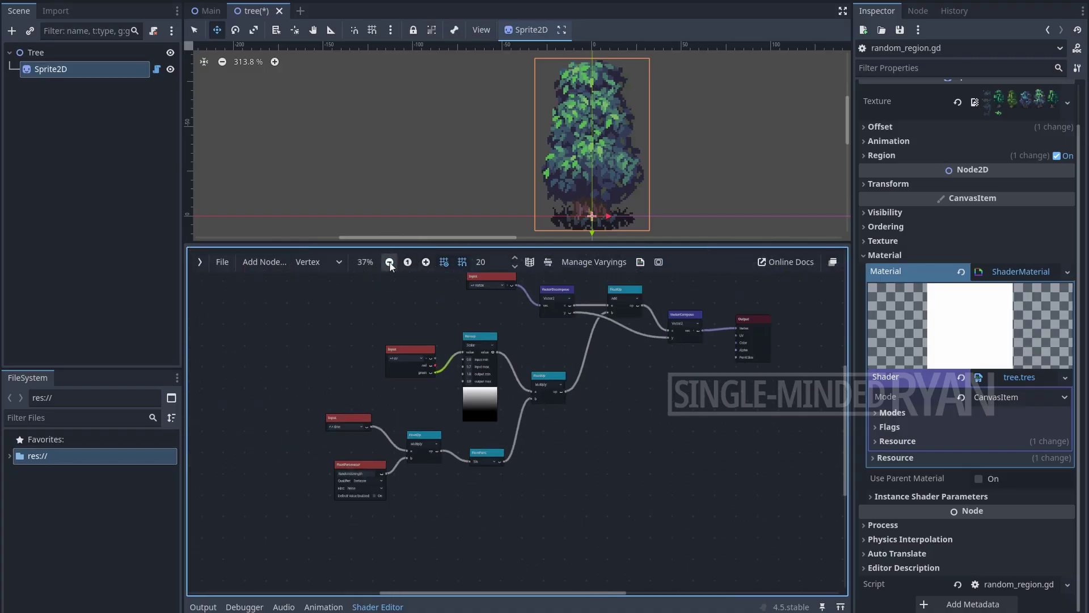
Step: In random_region.gd's _ready function, set the RandomStrength instance shader parameter to randf_range(-5.0, 5.0) after the UpdateRandomRegion call
middle_click_drag(626, 401, 592, 437)
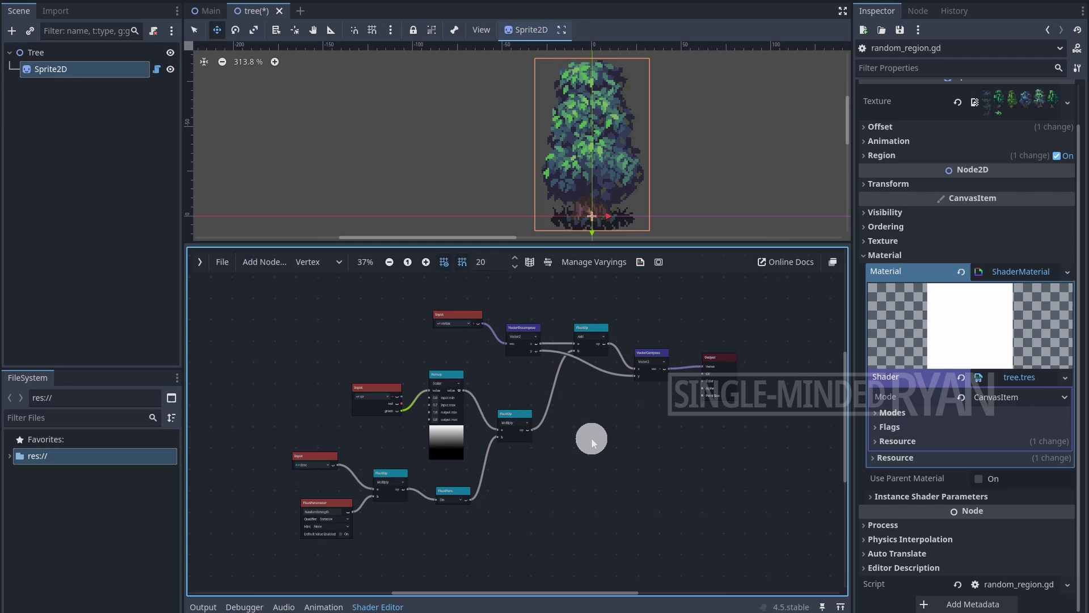
left_click(425, 262)
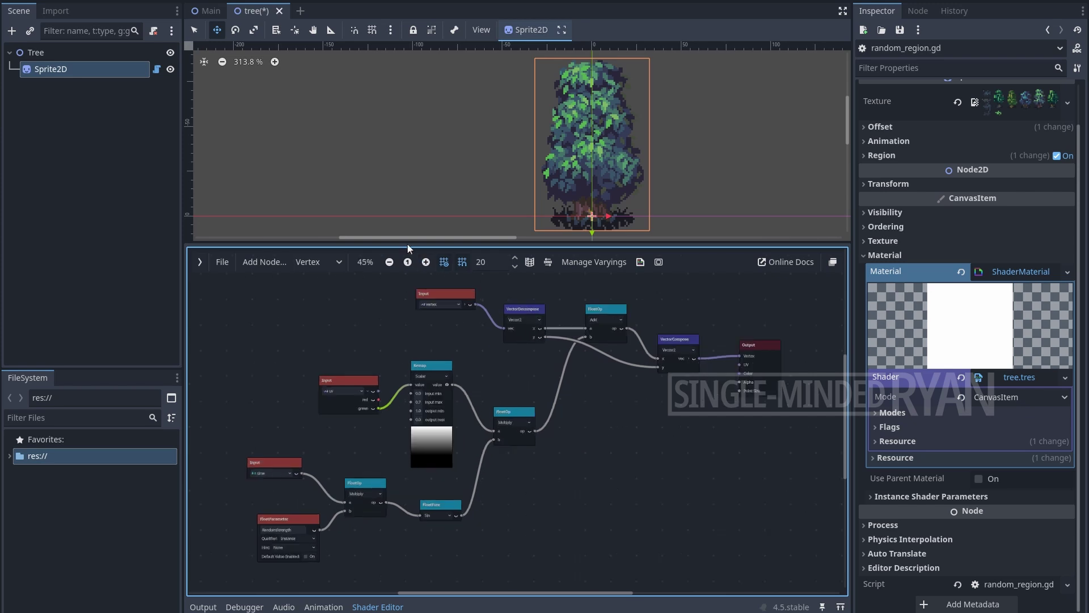
left_click(157, 69)
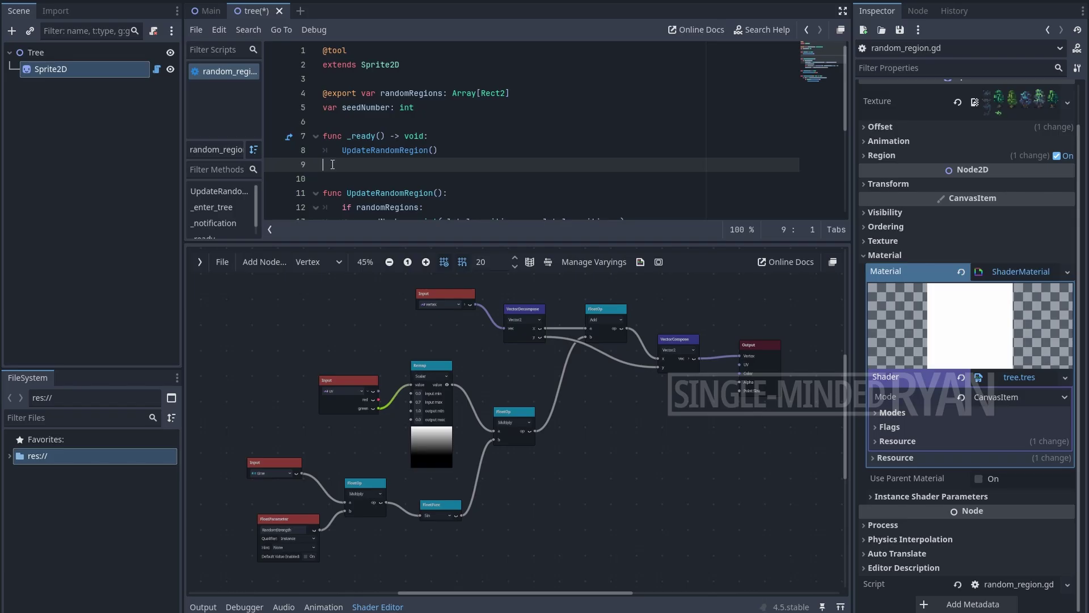
type("set_instance_shader_parameter(\"RandomStrength\", randf_range(-5.0, 5.0))")
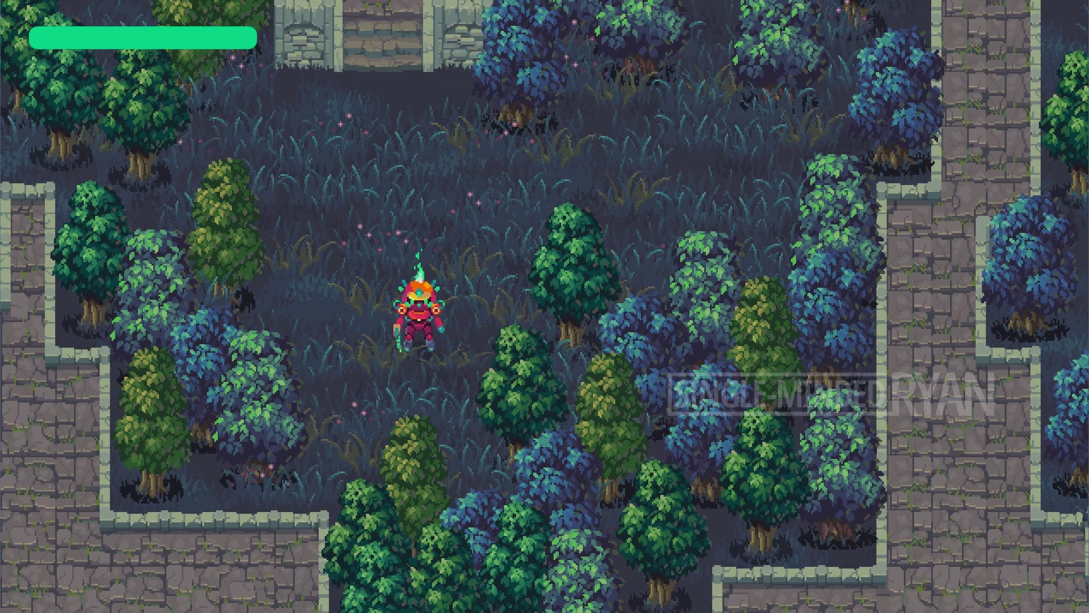
Step: Walk the player around the forest level in the running game to examine the trees' swaying foliage
key("Up")
key("Right")
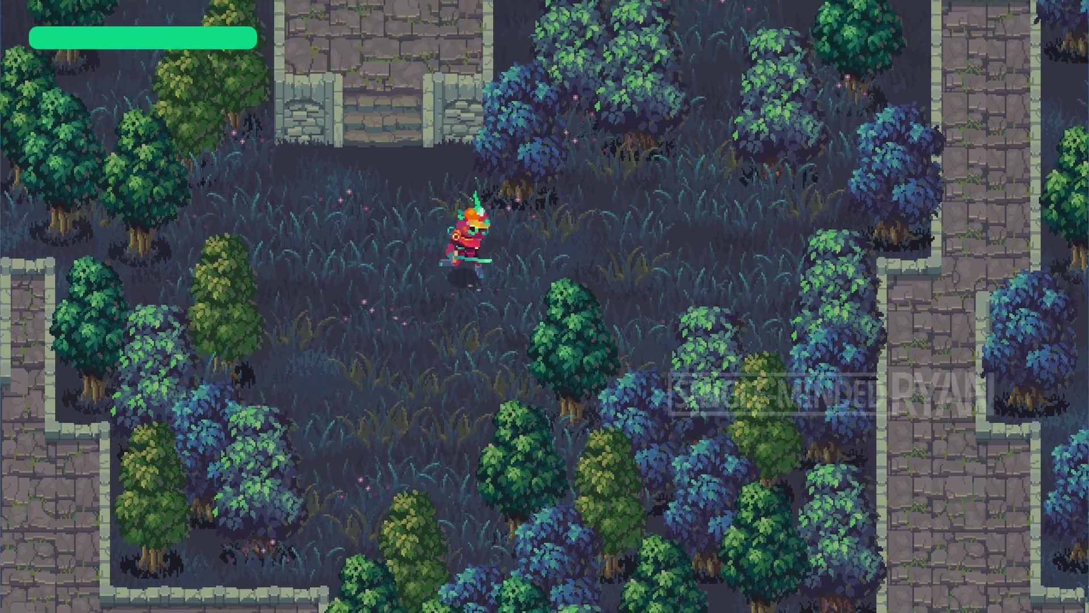
key("Up")
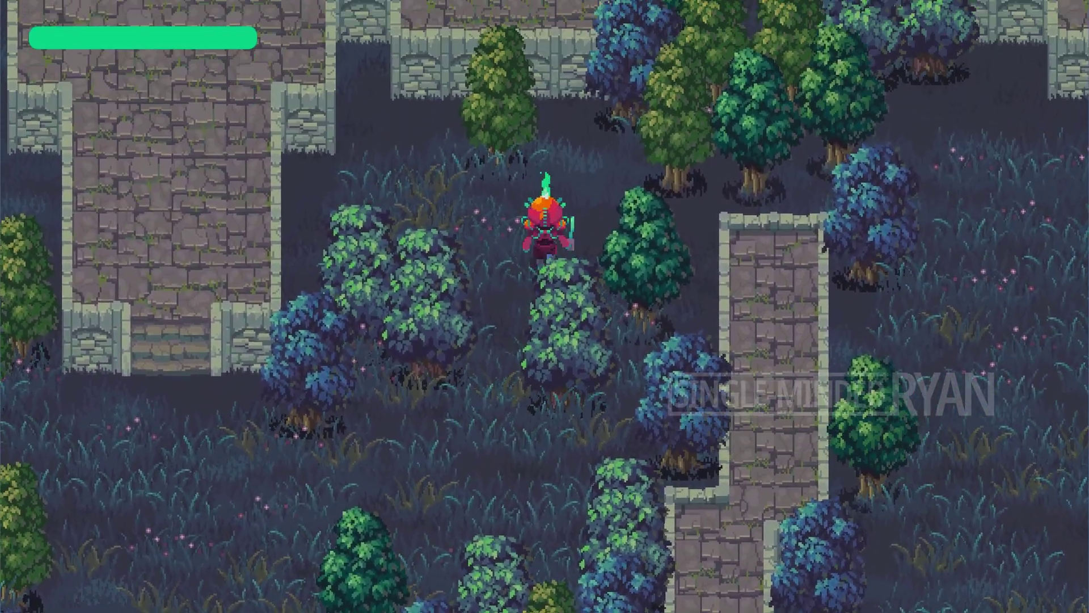
key("Down")
key("Left")
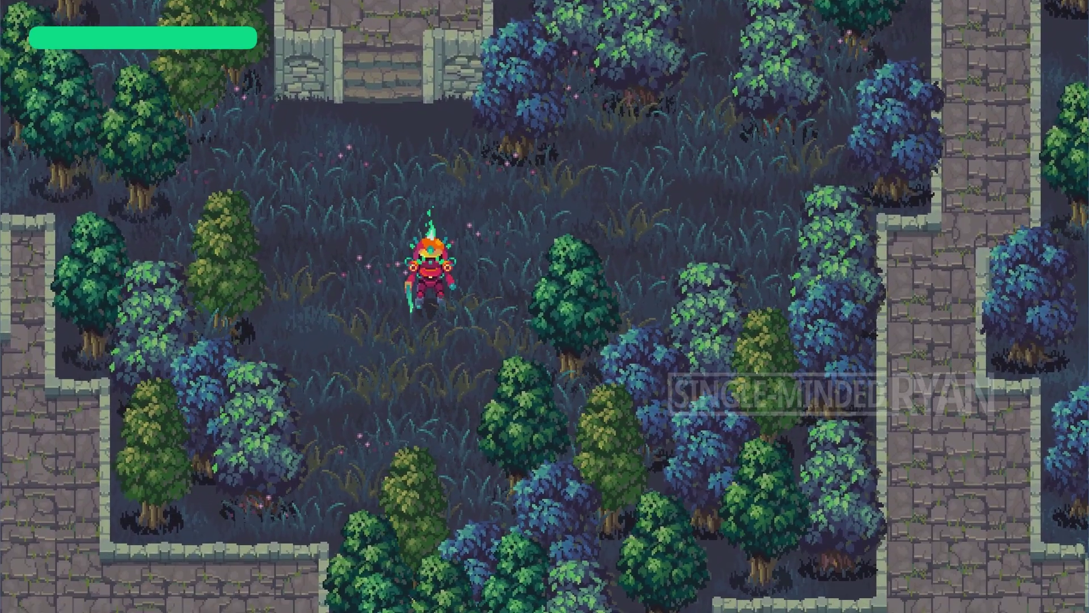
key("Up")
key("Right")
key("Right")
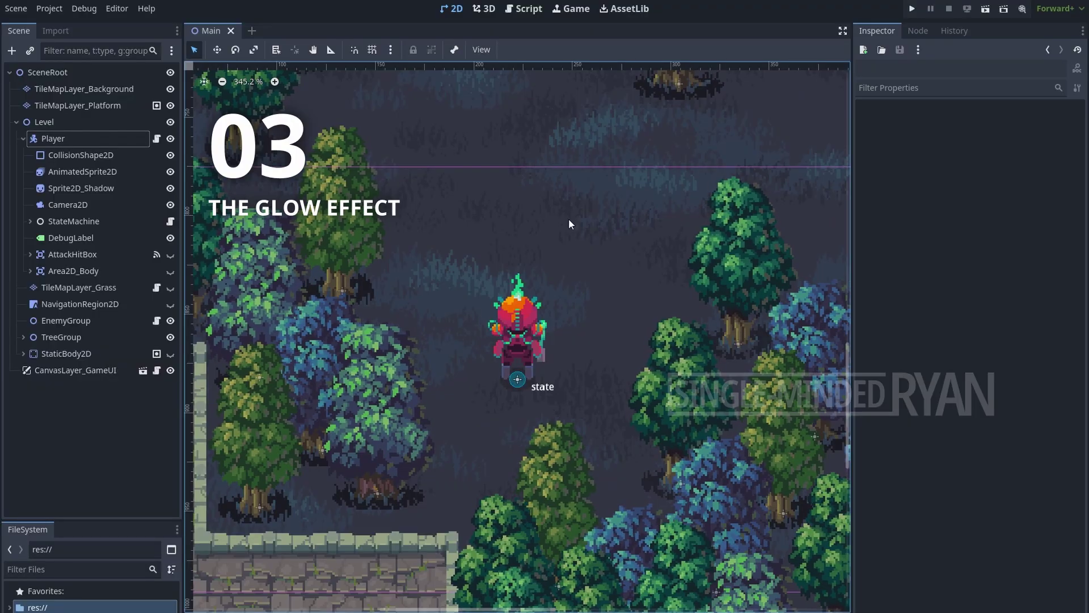
Step: Keep the Forward+ renderer and enable HDR 2D in the project's viewport rendering settings
left_click(1064, 9)
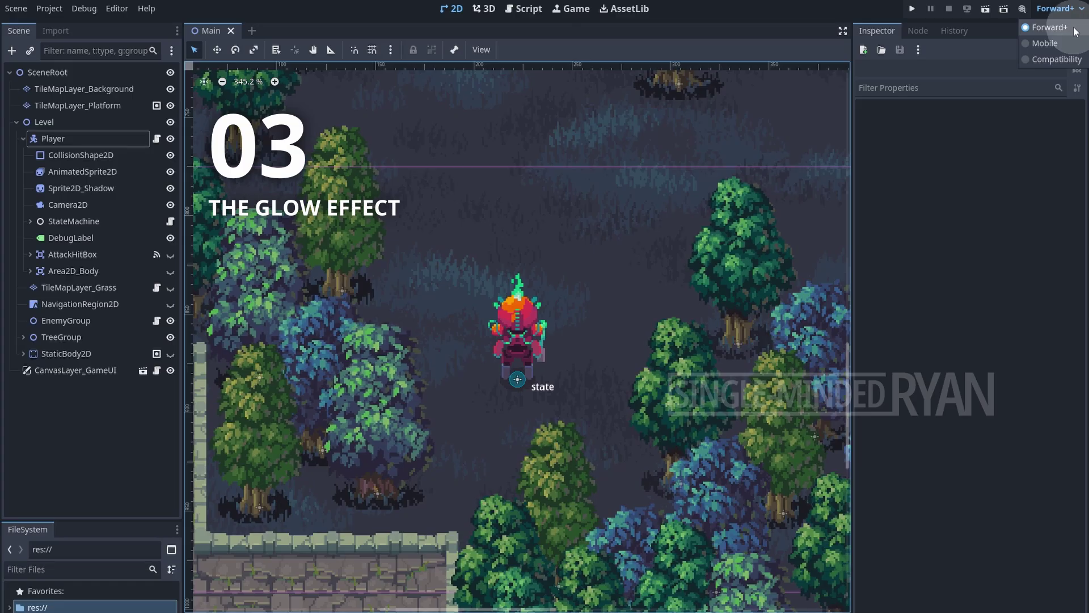
left_click(1075, 29)
left_click(49, 9)
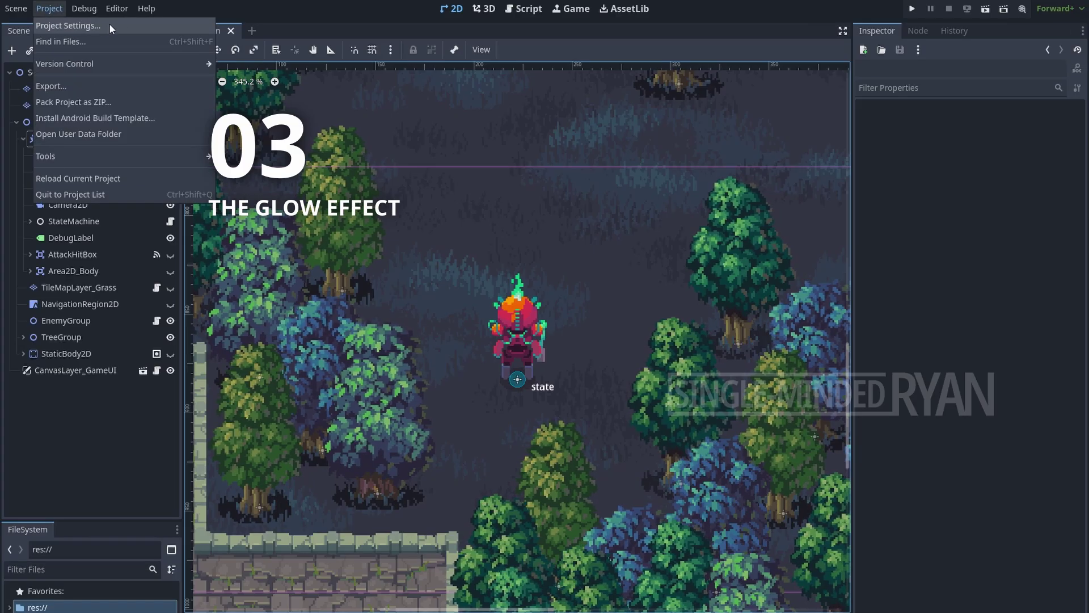
left_click(123, 25)
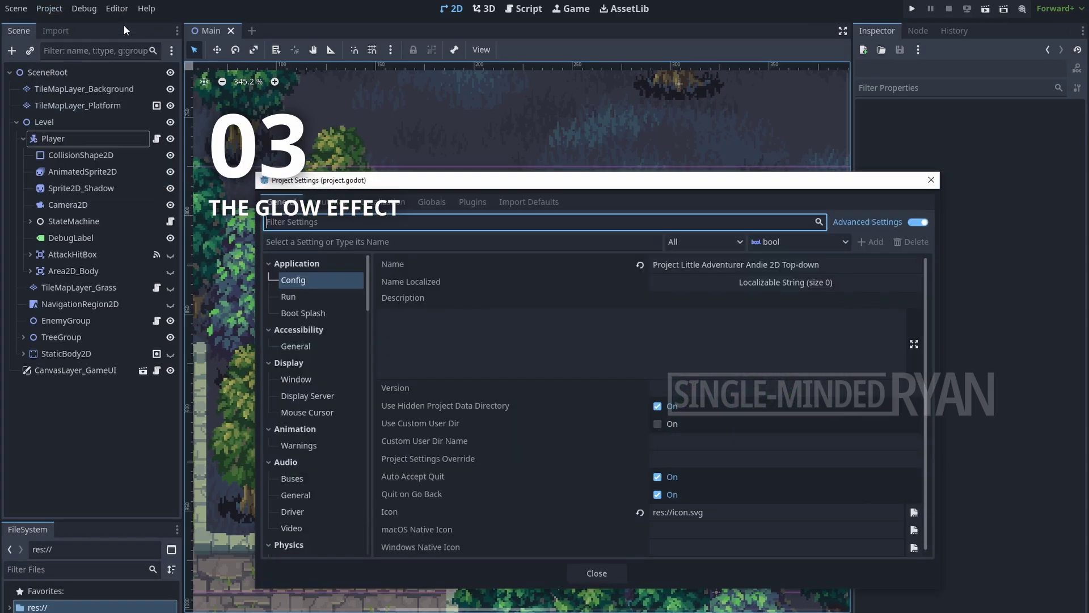
left_click_drag(364, 264, 389, 366)
left_click(299, 359)
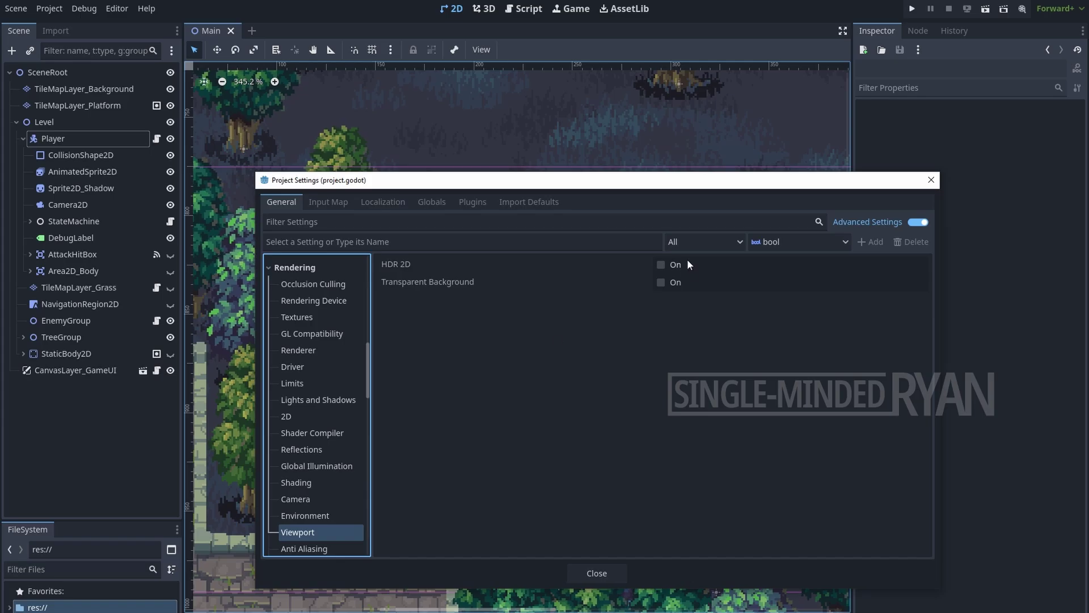
left_click(661, 265)
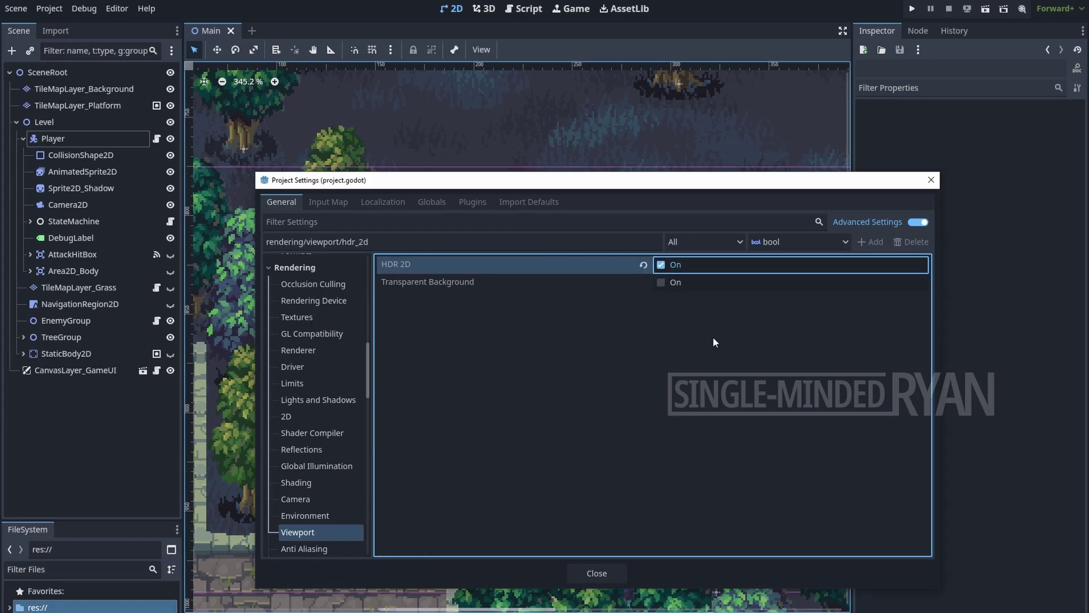
left_click(931, 180)
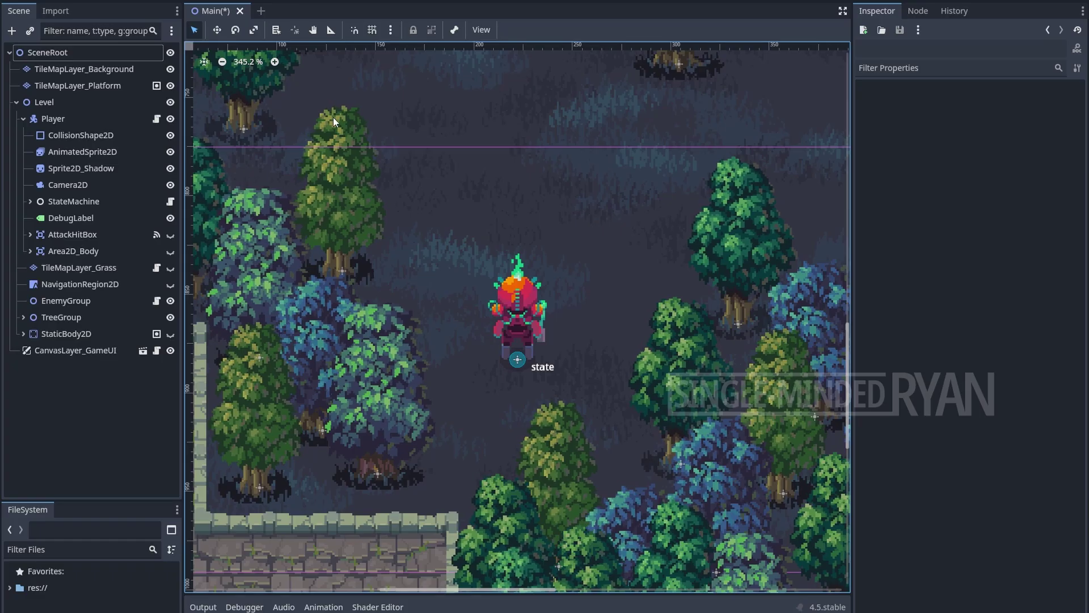
Step: Add a WorldEnvironment node under SceneRoot, give it a new Environment resource and expand the resource's properties
right_click(107, 51)
left_click(220, 59)
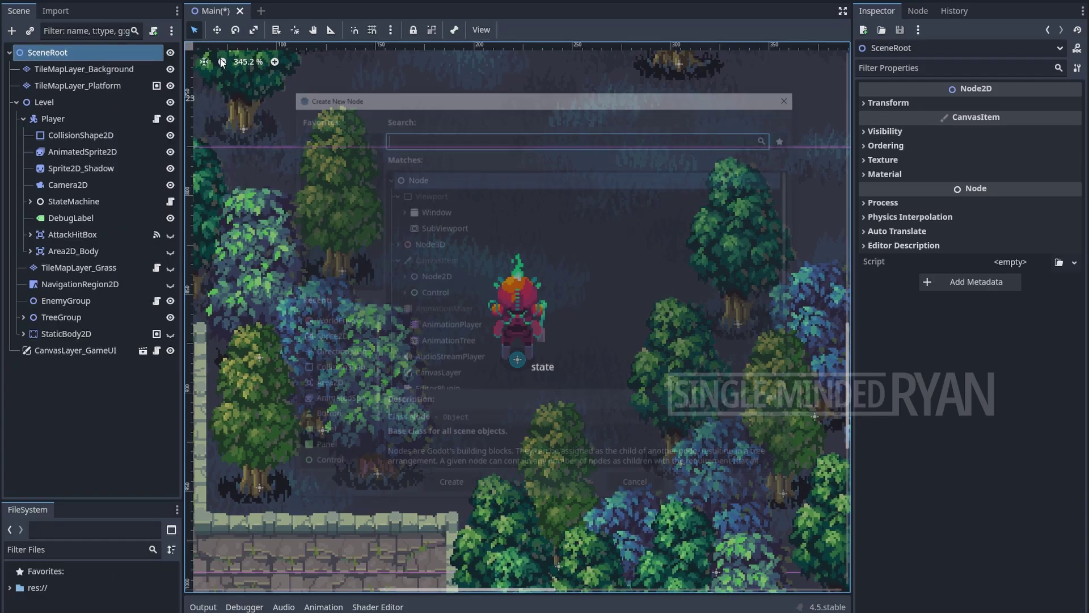
type("world")
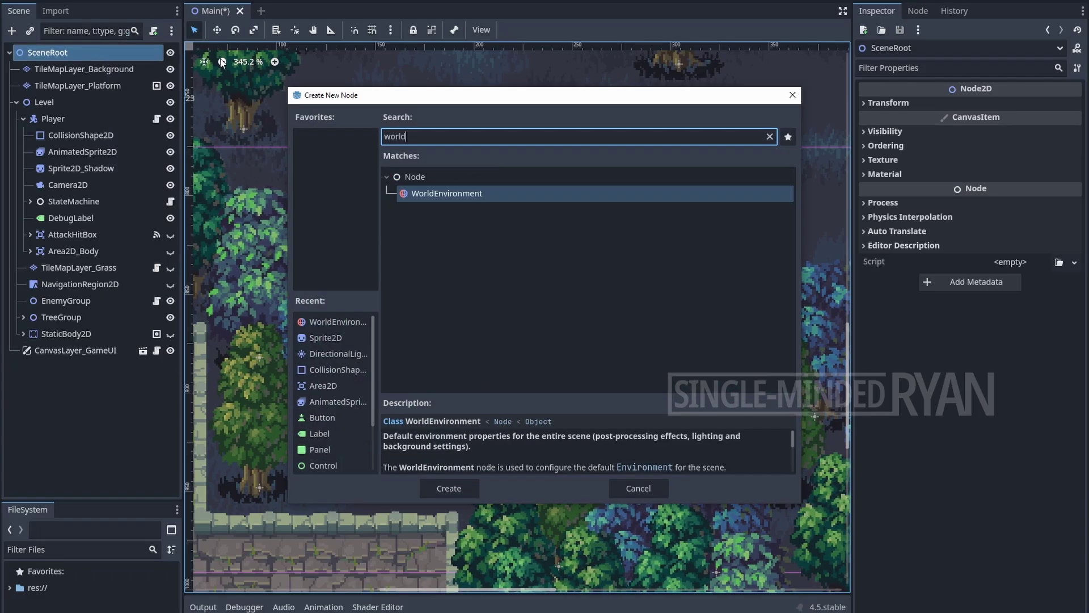
double_click(502, 194)
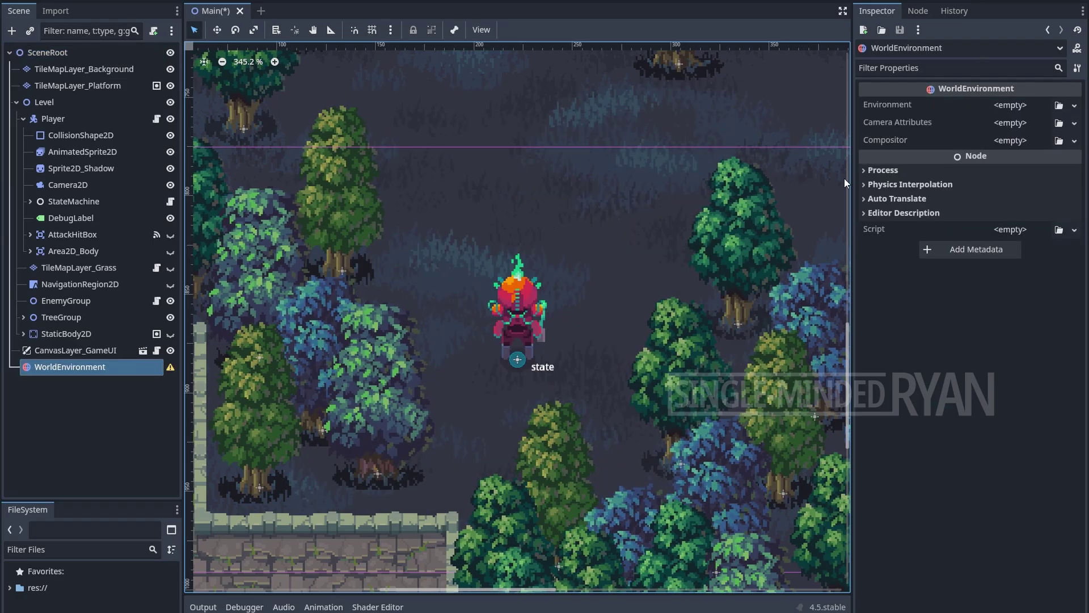
left_click(1034, 105)
left_click(1040, 138)
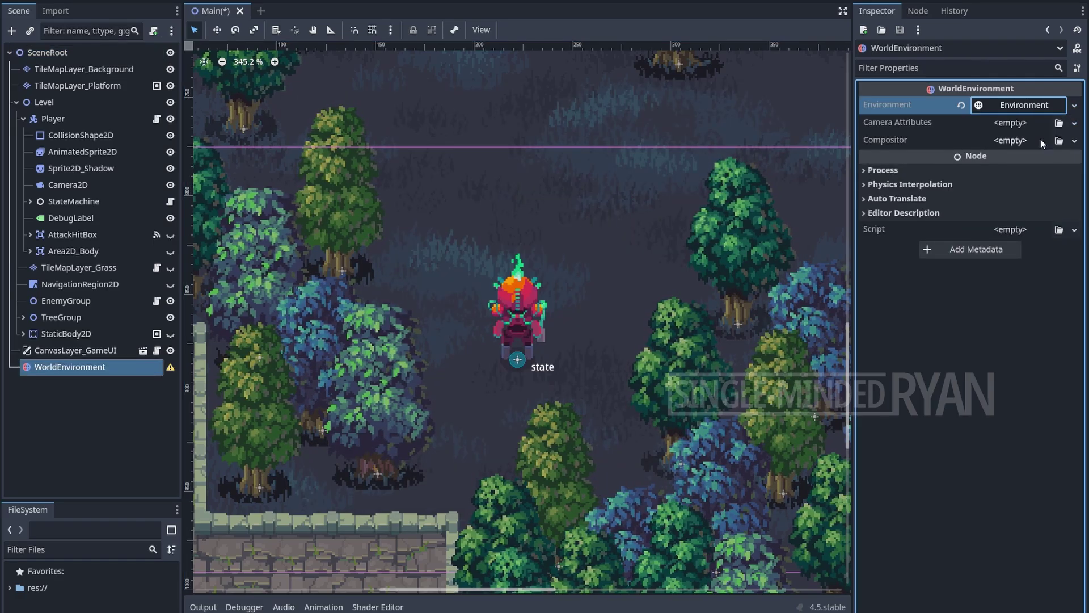
left_click(1040, 105)
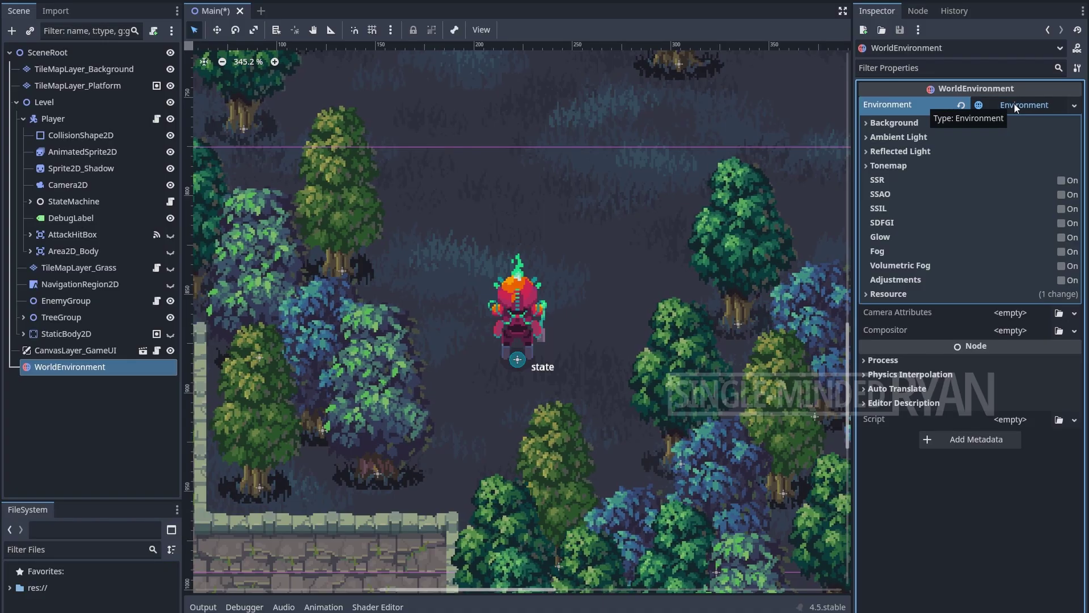
Step: Set the environment's background mode to Canvas
left_click(893, 121)
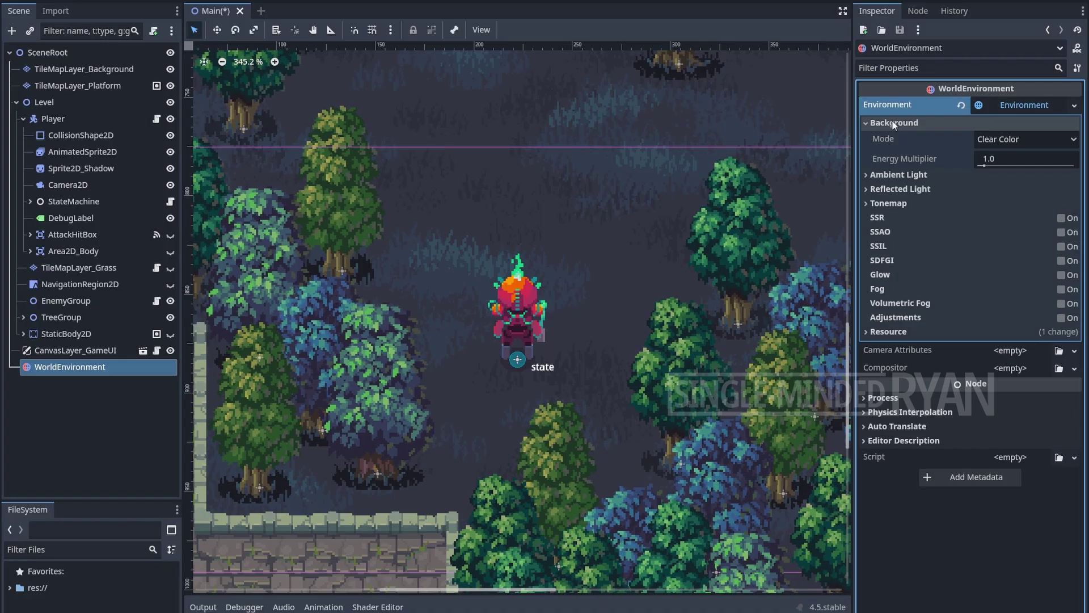
left_click(1014, 138)
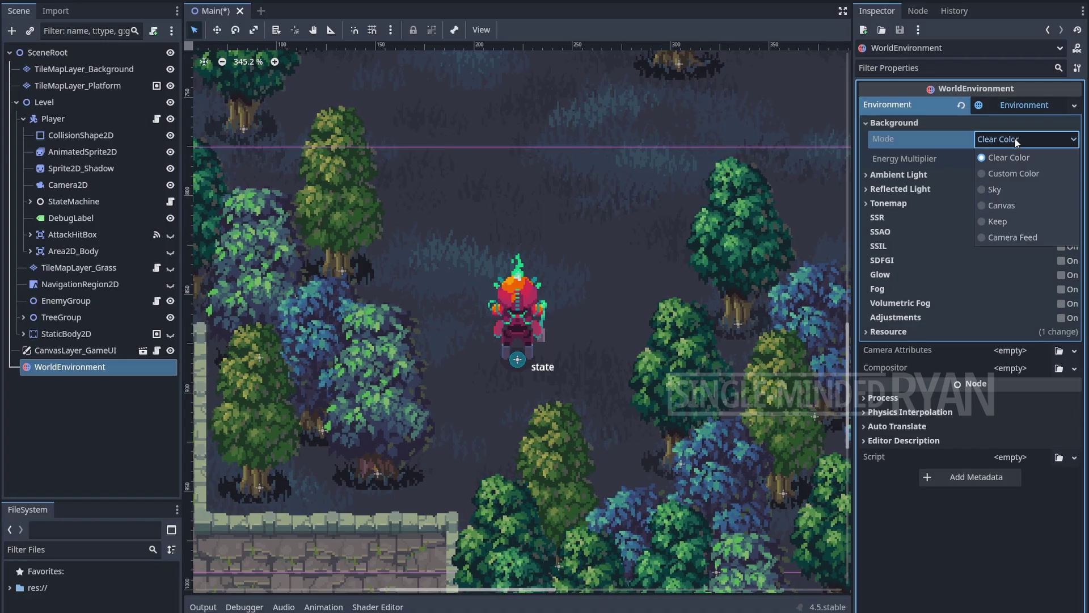
left_click(1017, 205)
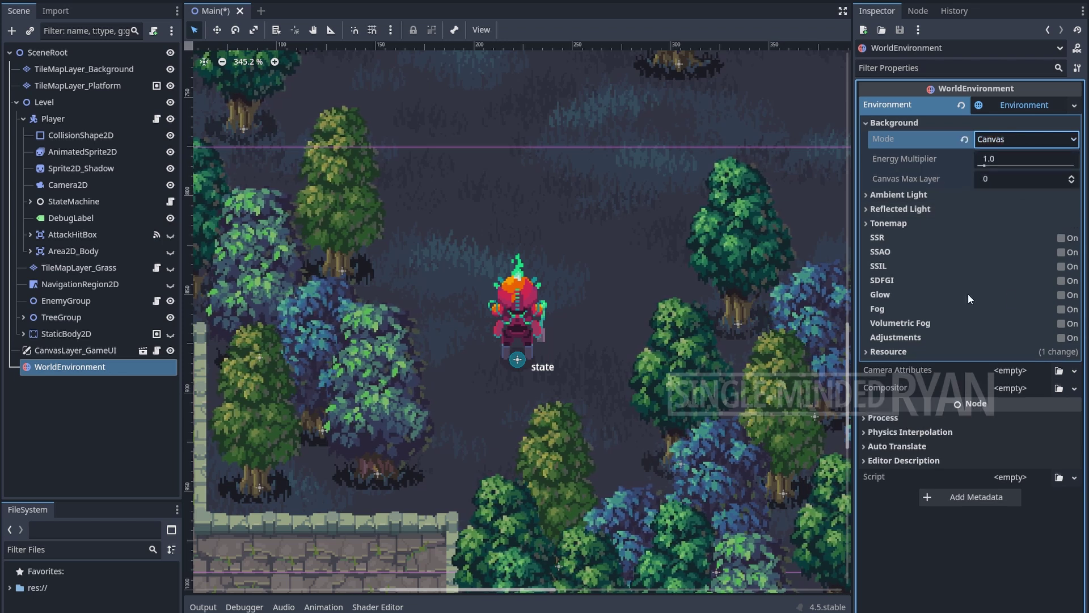
Step: Enable Glow in the environment and set its blend mode to Screen
left_click(1060, 295)
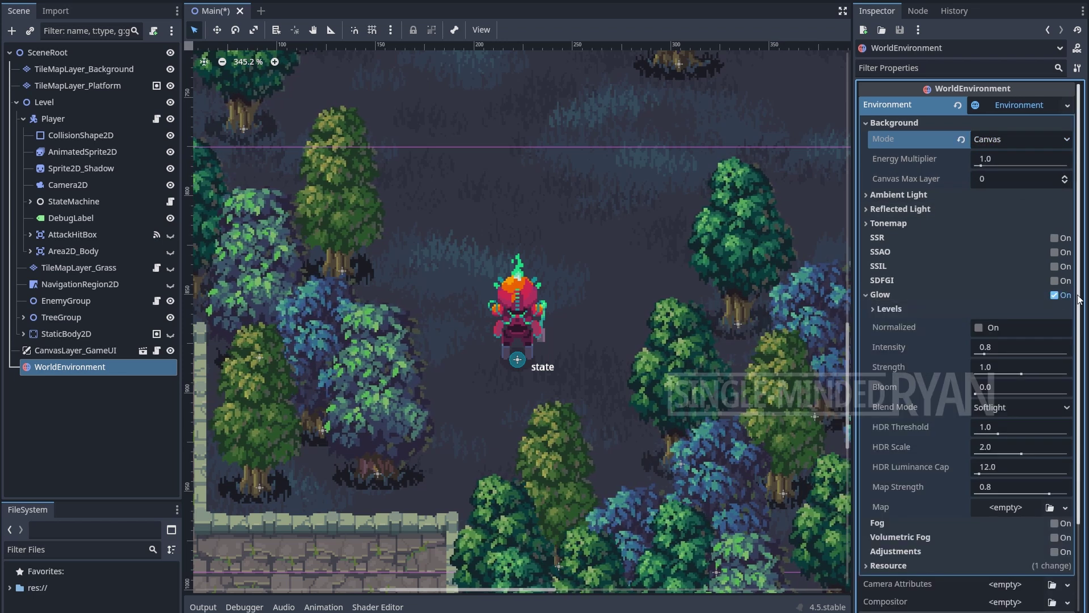
left_click(1021, 403)
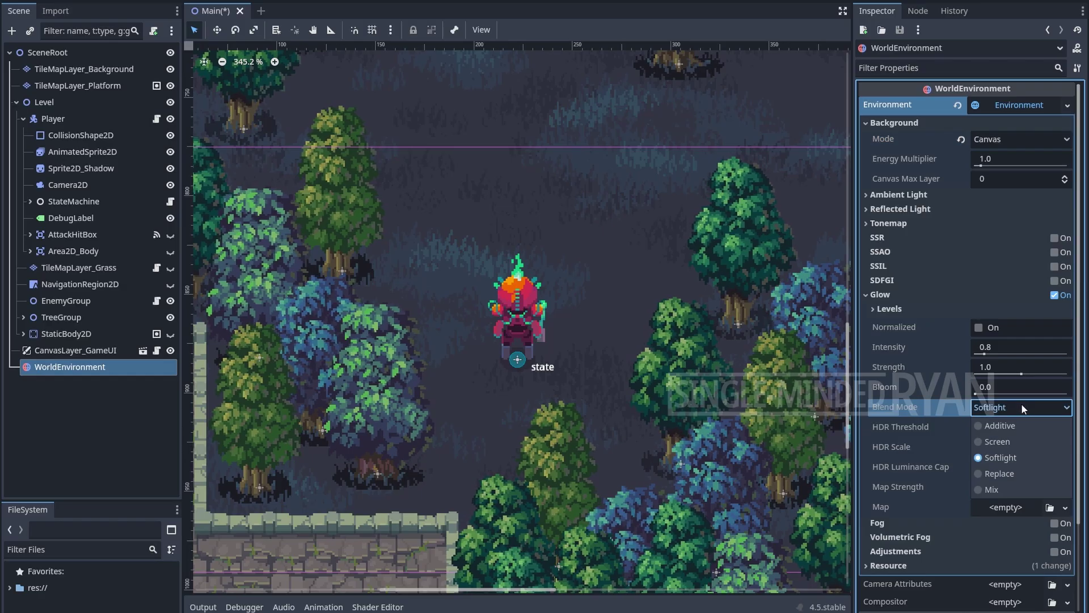
left_click(1022, 442)
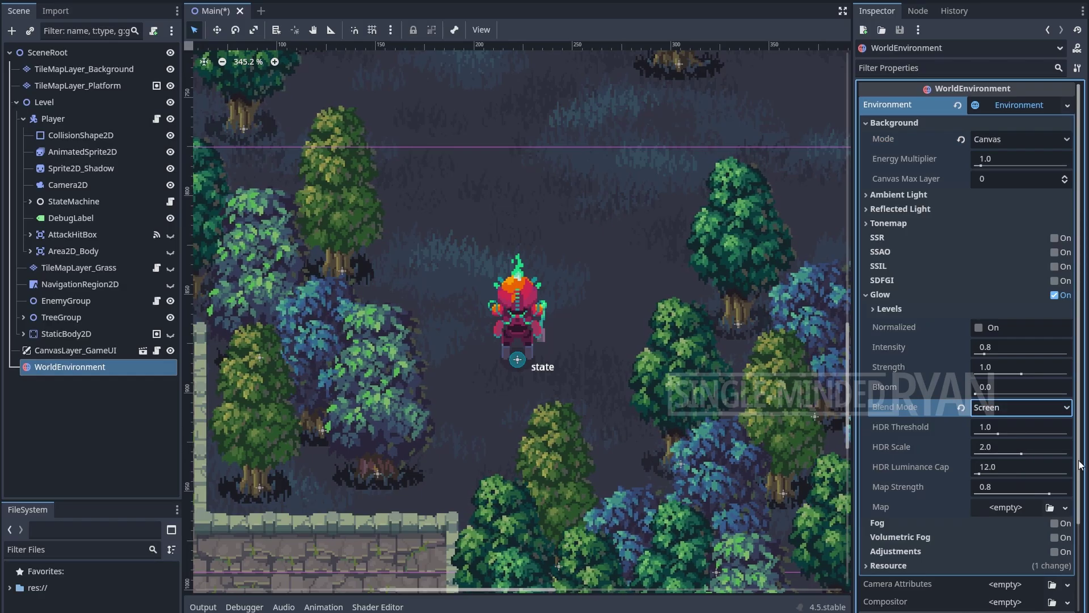
mouse_move(913, 428)
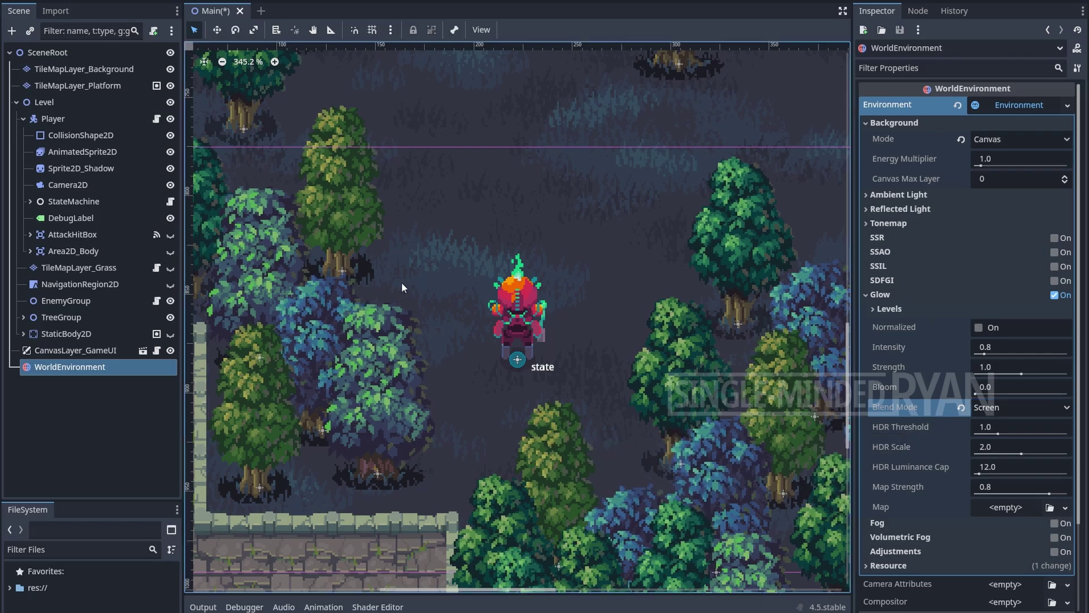
Step: Try raising the Modulate colour's linear intensity to about 2.7 on the player's AnimatedSprite2D
left_click(80, 152)
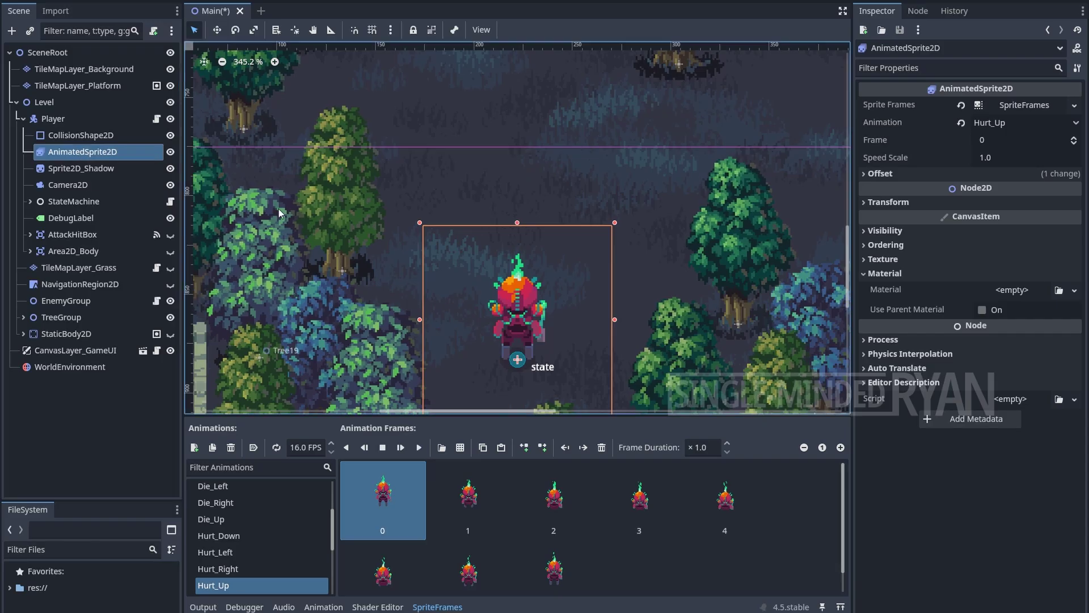
middle_click_drag(737, 336, 730, 294)
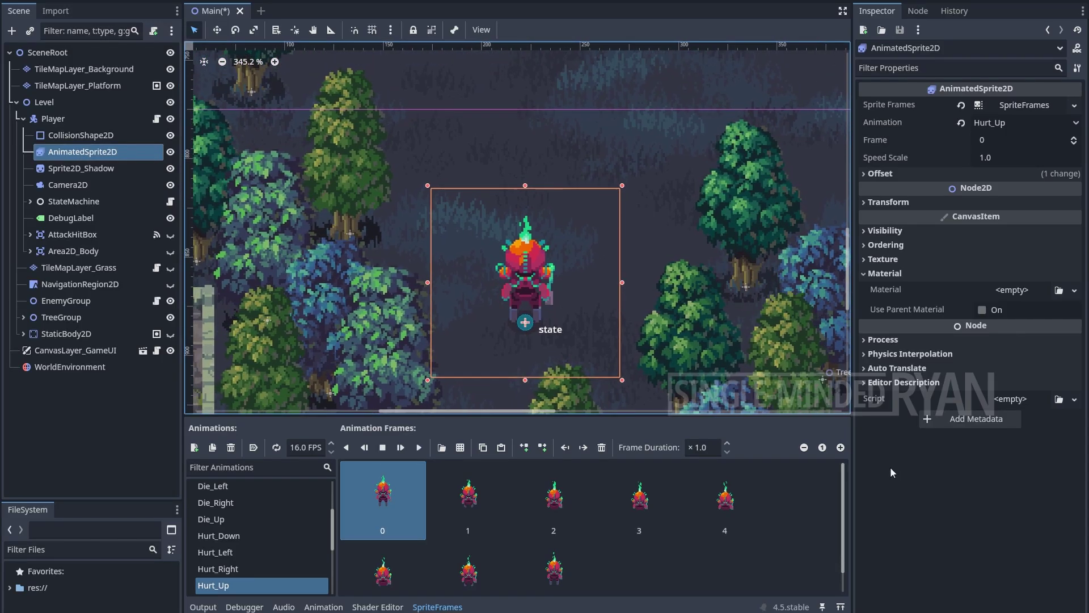
left_click(861, 231)
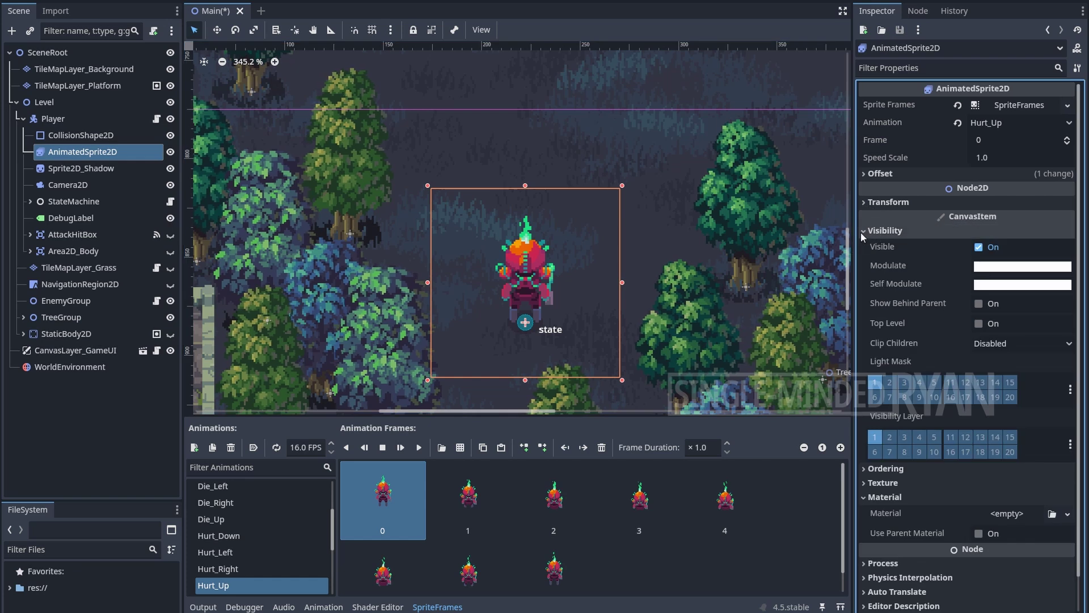
left_click(1009, 266)
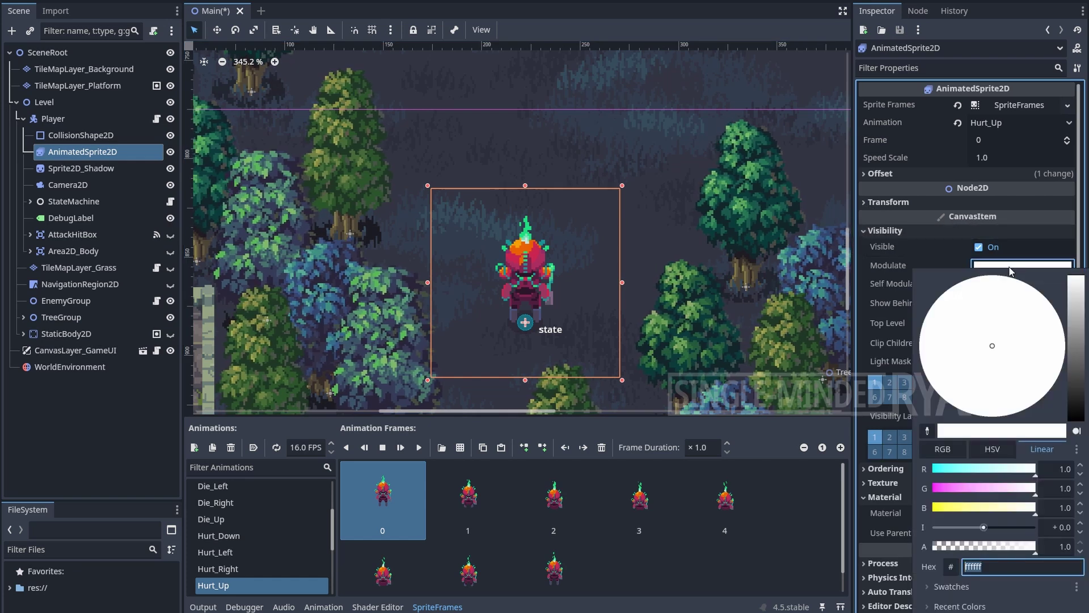
left_click(1046, 449)
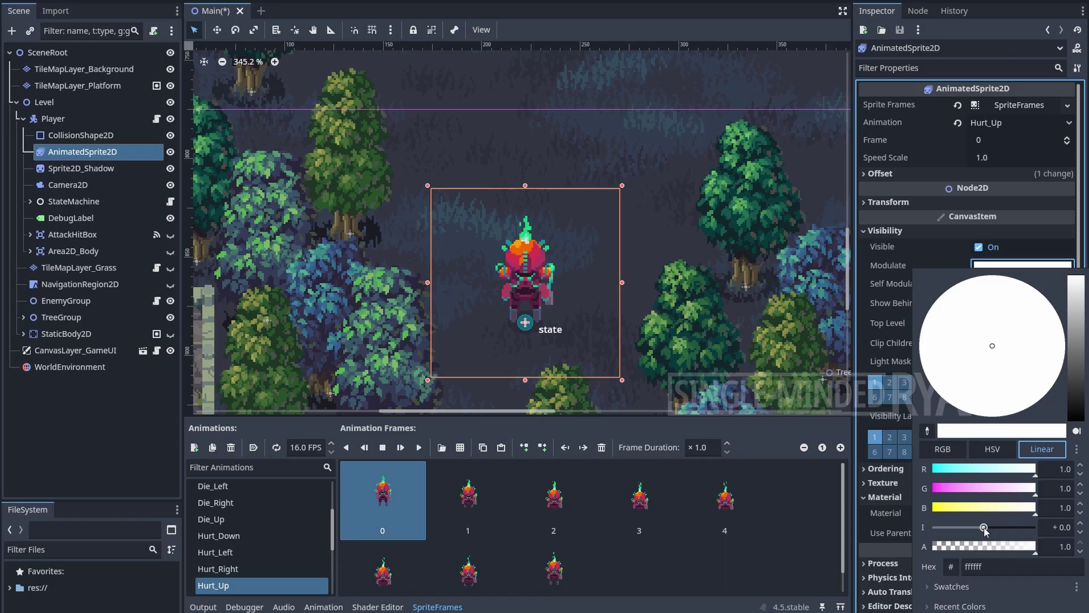
left_click_drag(983, 527, 999, 530)
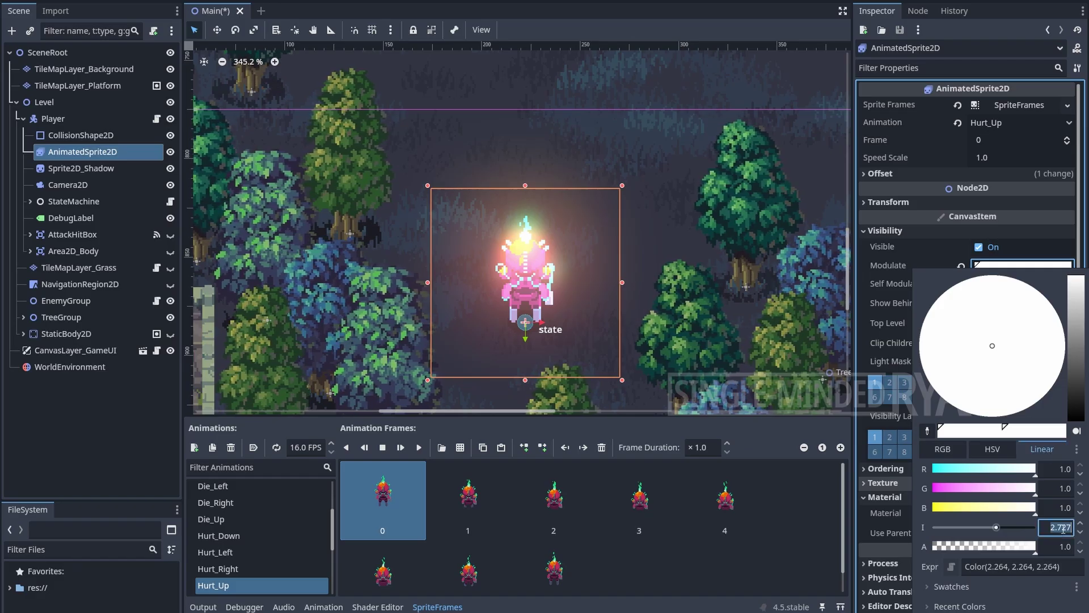
left_click(775, 340)
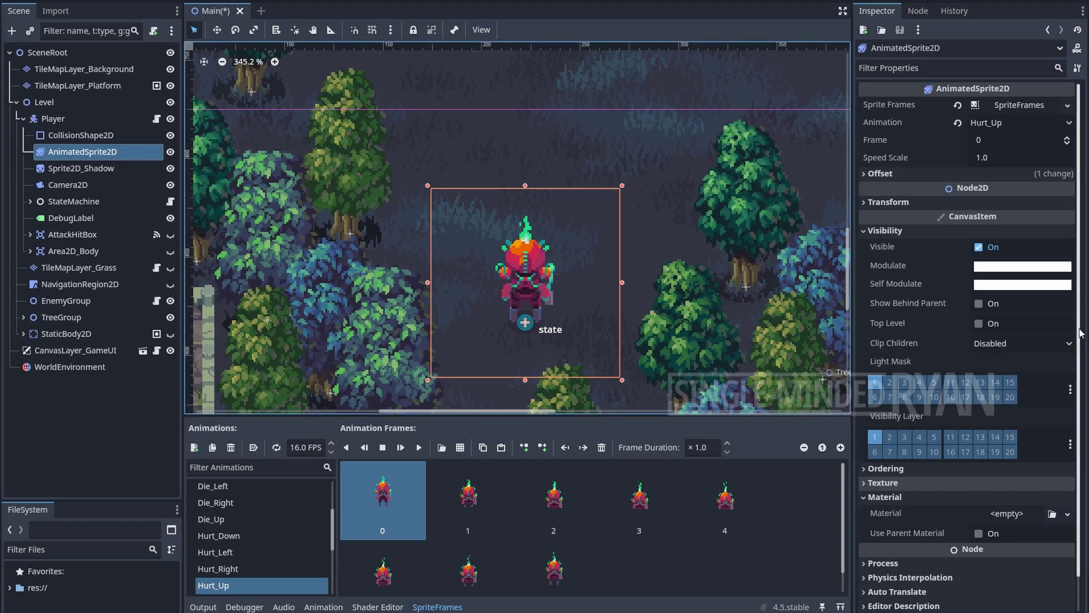
Step: Assign a new ShaderMaterial to the player's AnimatedSprite2D and expand its properties
scroll(1080, 333, "down", 1)
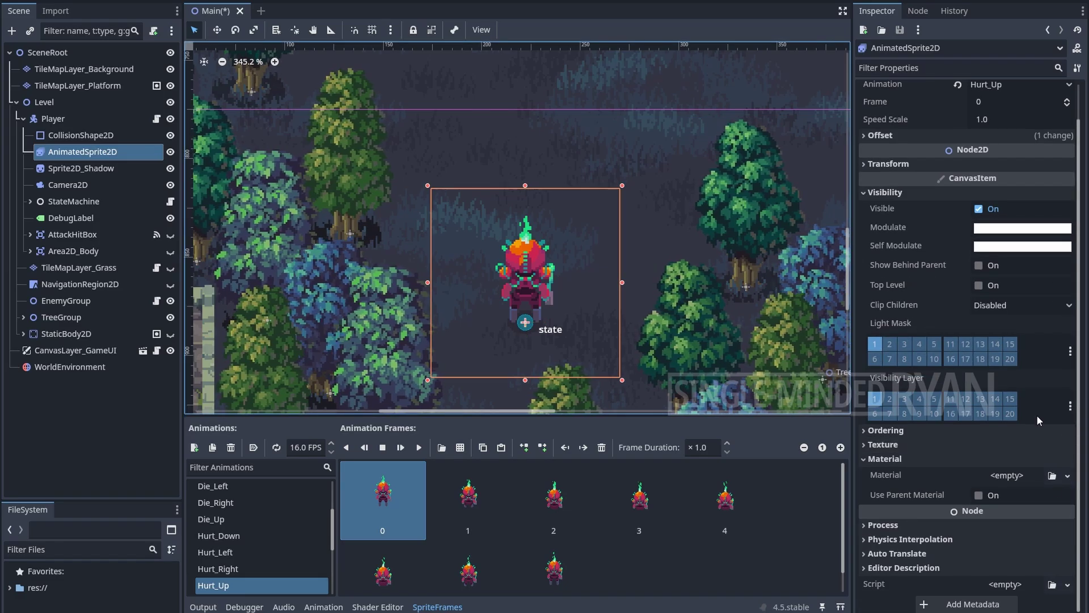
left_click(1033, 475)
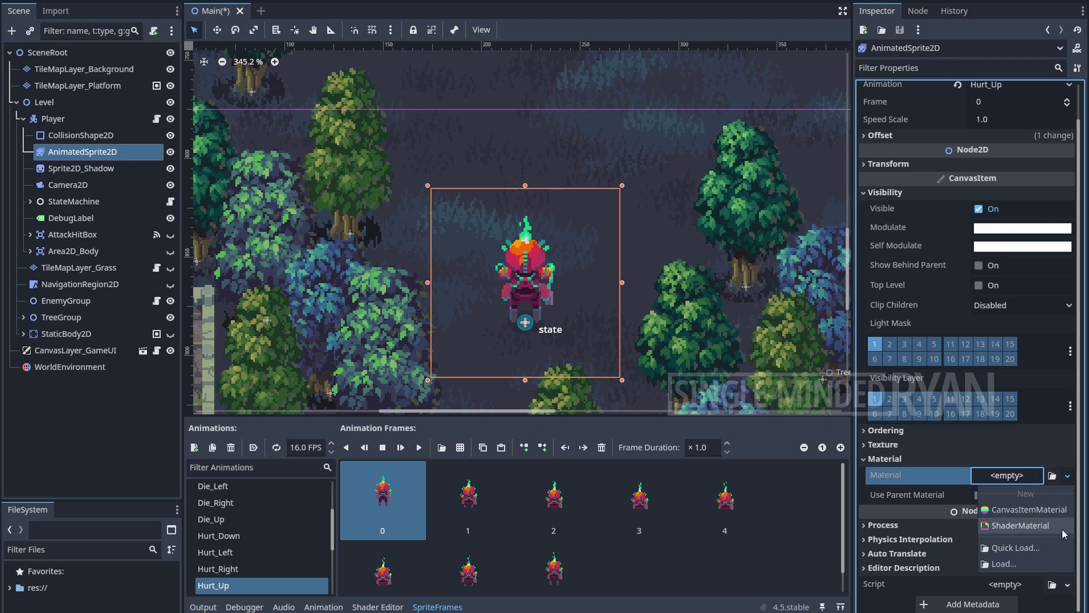
left_click(1063, 529)
left_click(1019, 487)
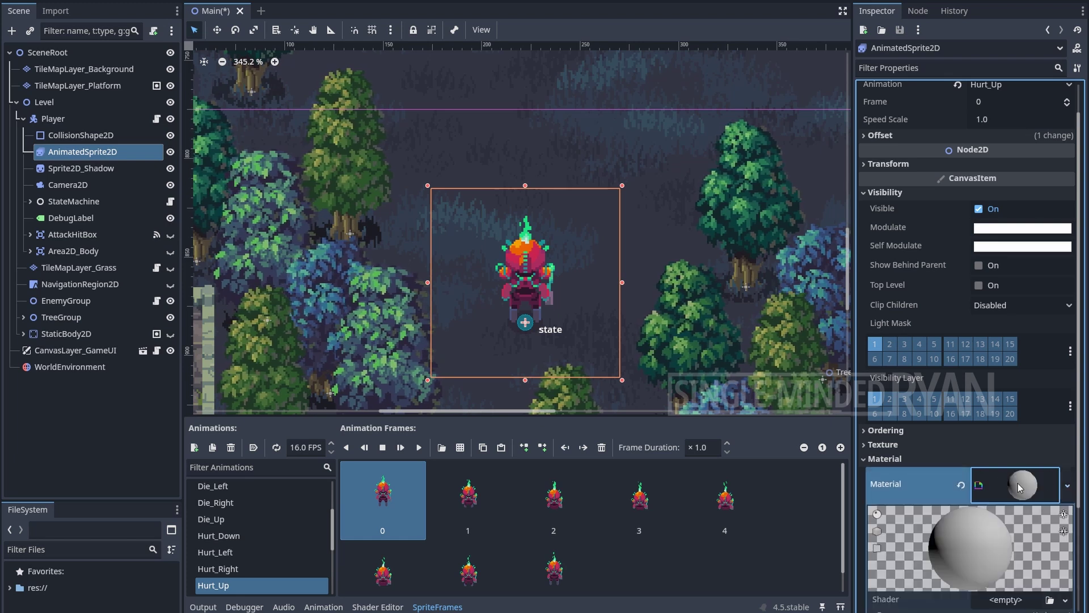
Step: Create a new VisualShader in Canvas Item mode for the material, saved as res://Game/Glow.tres
scroll(1084, 429, "down", 4)
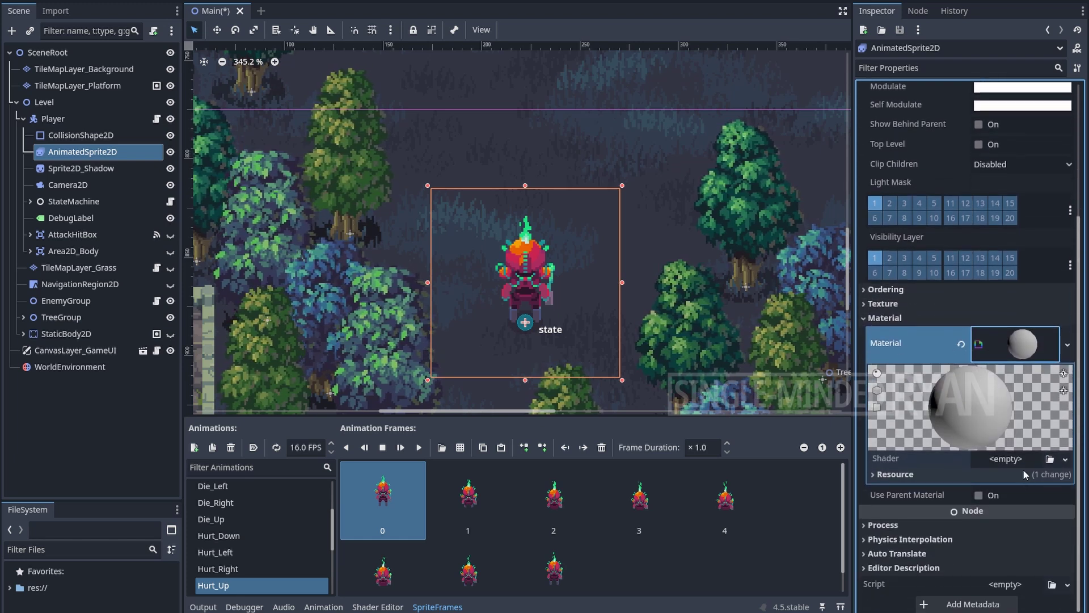
left_click(1023, 461)
left_click(1056, 480)
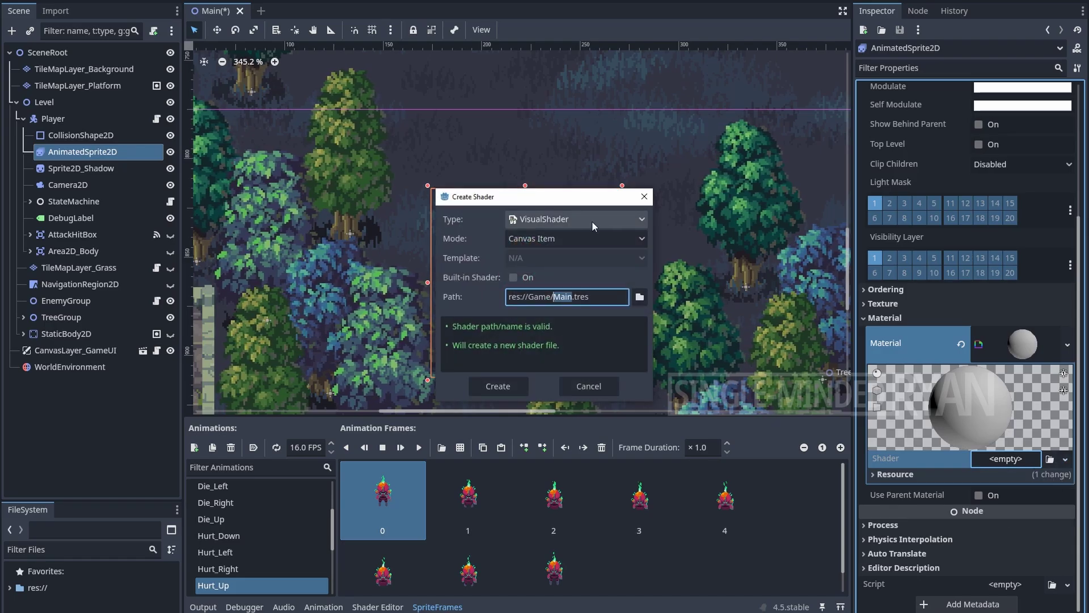
type("Glow")
left_click(519, 391)
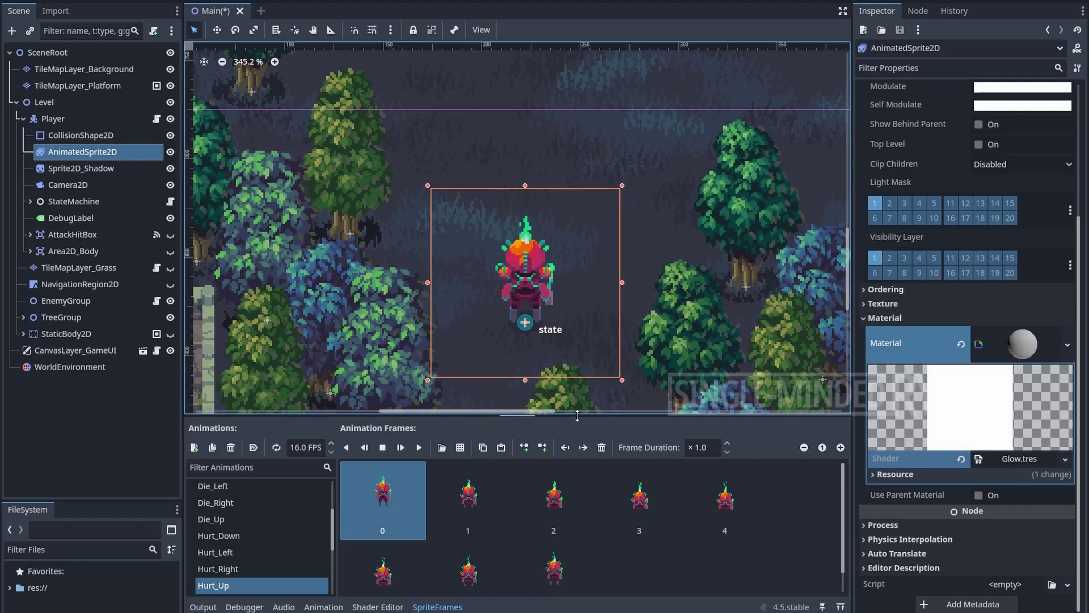
Step: Show frame 2 of the Attack_Left animation on the player sprite and examine its slash effect up close
scroll(272, 511, "up", 3)
left_click(250, 506)
left_click(534, 509)
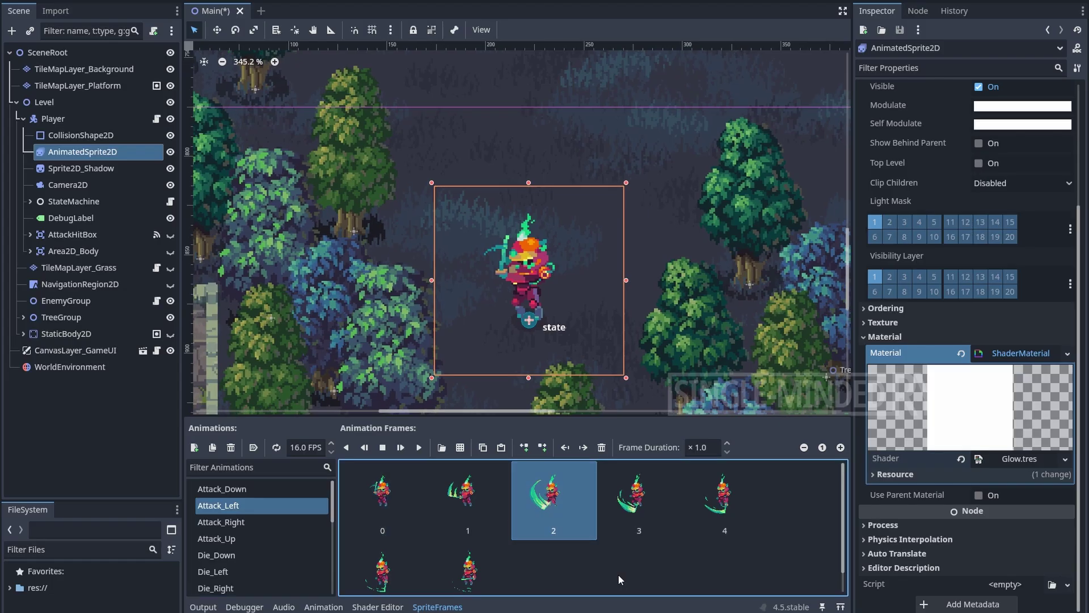
scroll(526, 315, "up", 6)
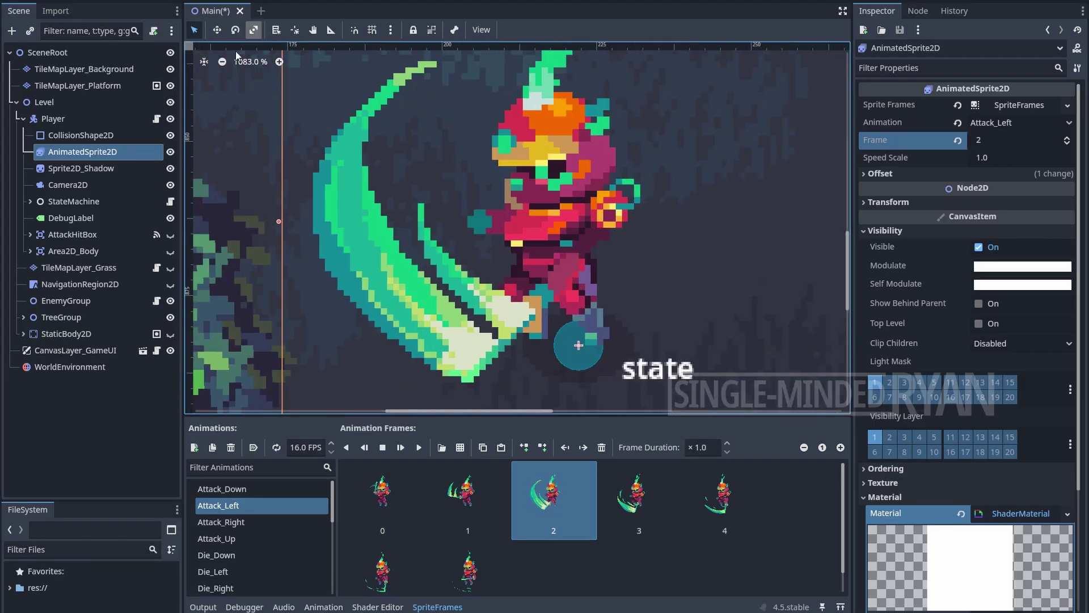
scroll(511, 323, "down", 3)
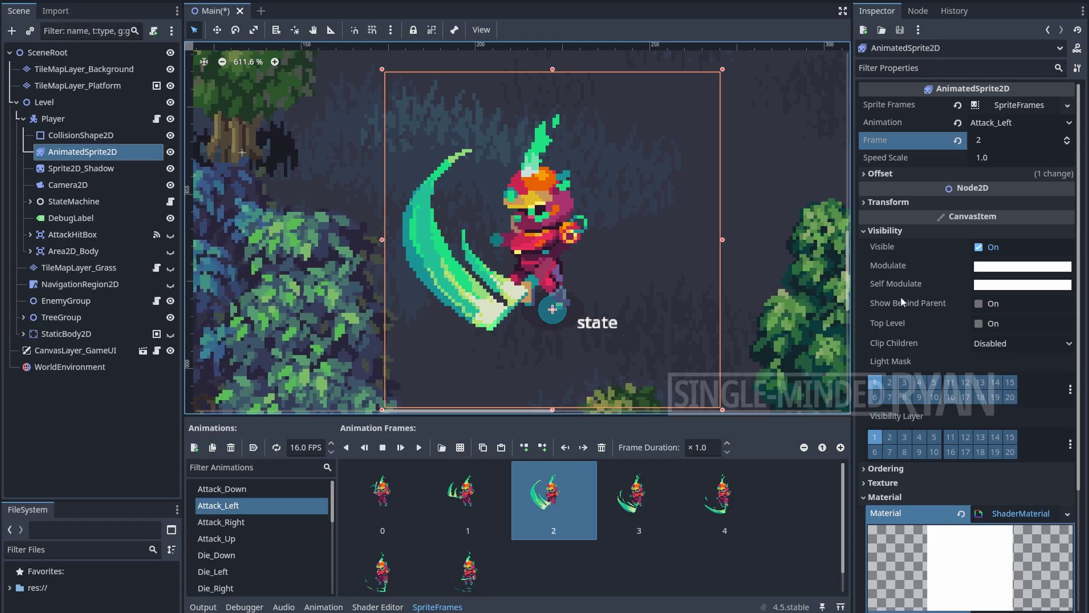
Step: Open the Glow.tres shader graph, switch it to the Fragment stage and save the scene
left_click(1021, 514)
scroll(965, 397, "down", 3)
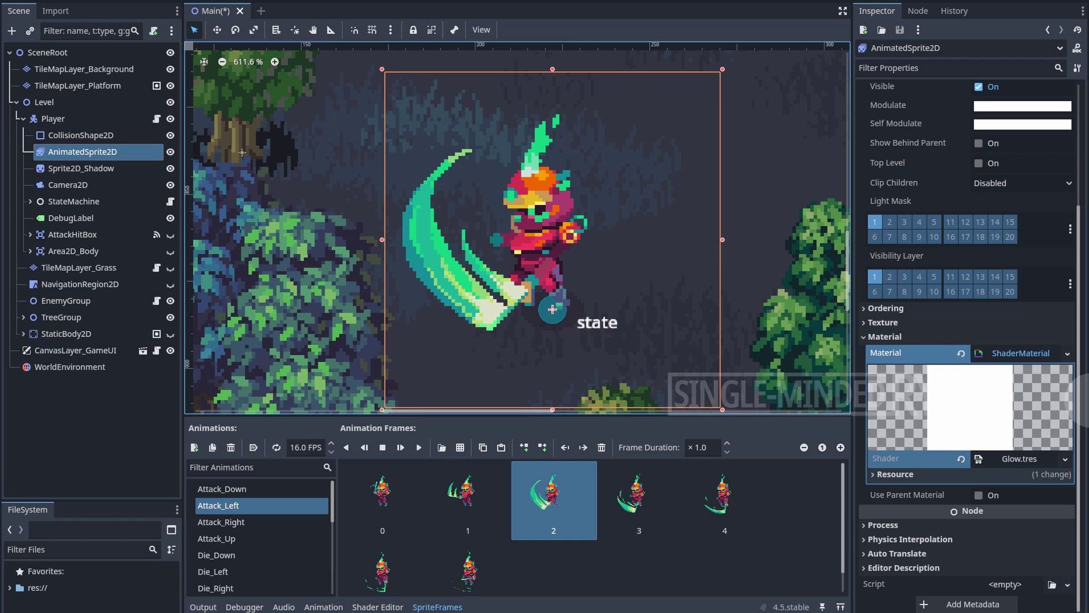
left_click(1019, 460)
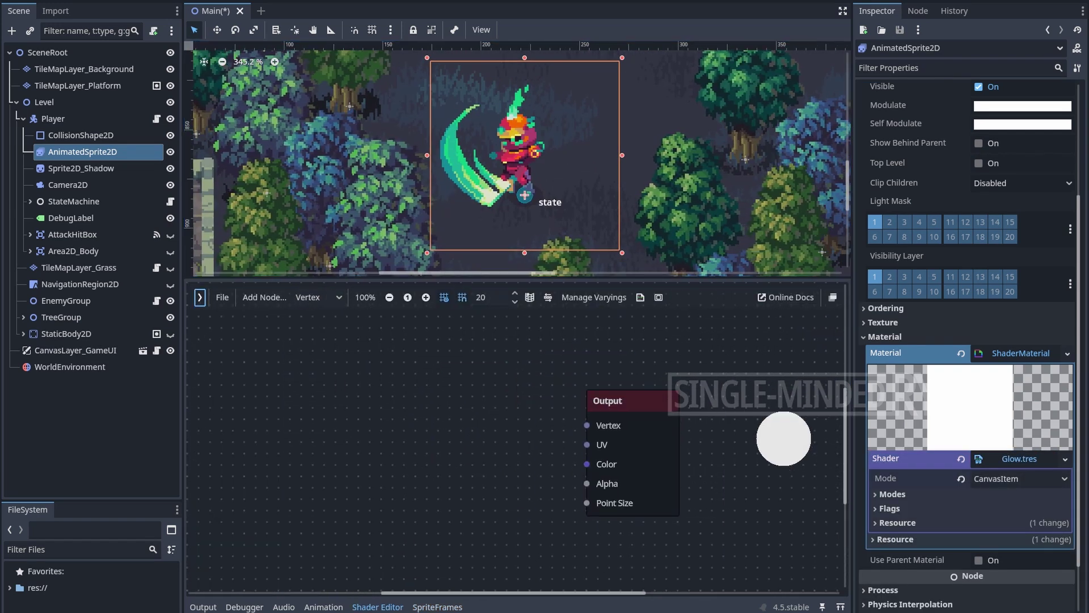
left_click(325, 298)
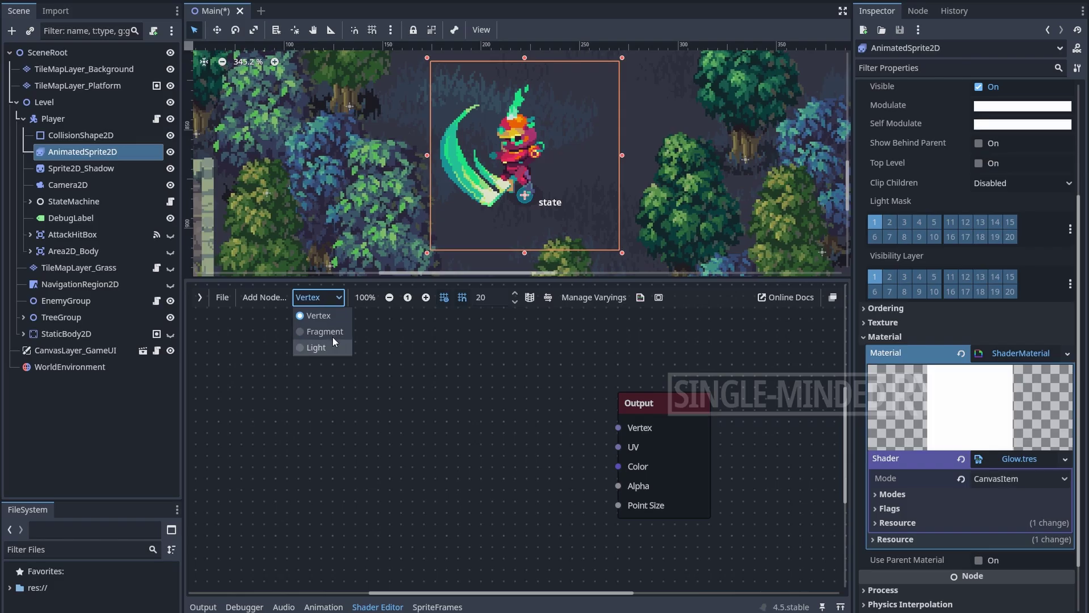
left_click(315, 332)
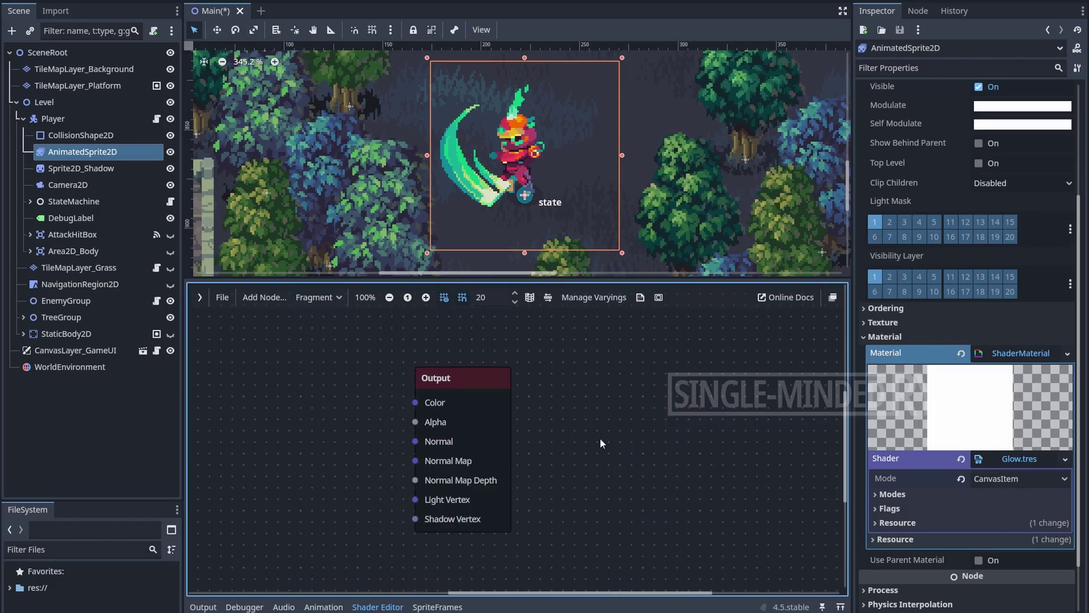
middle_click_drag(298, 392, 580, 393)
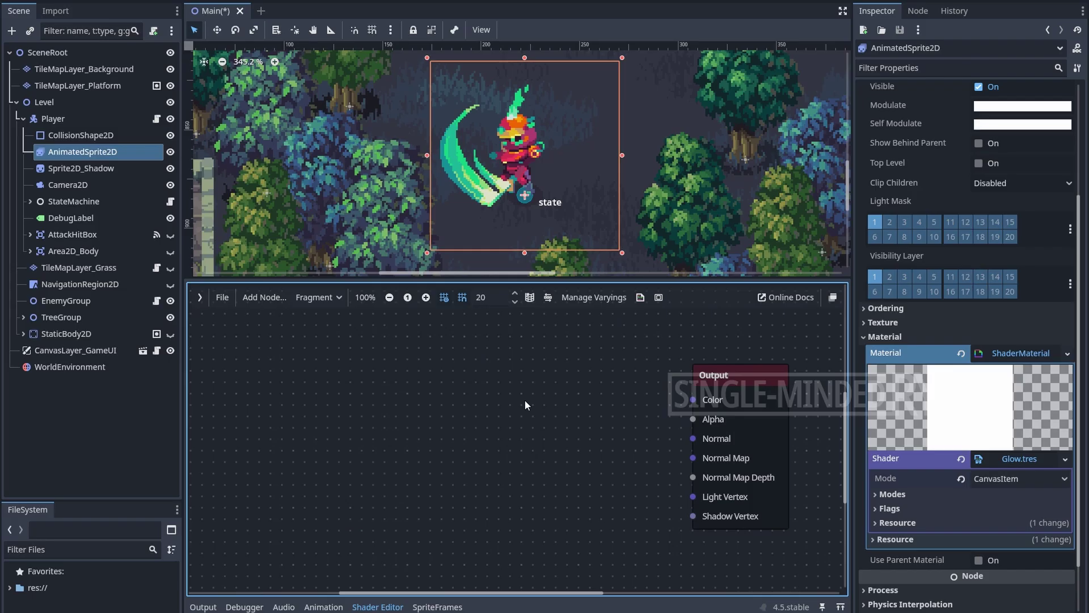
key("ctrl+s")
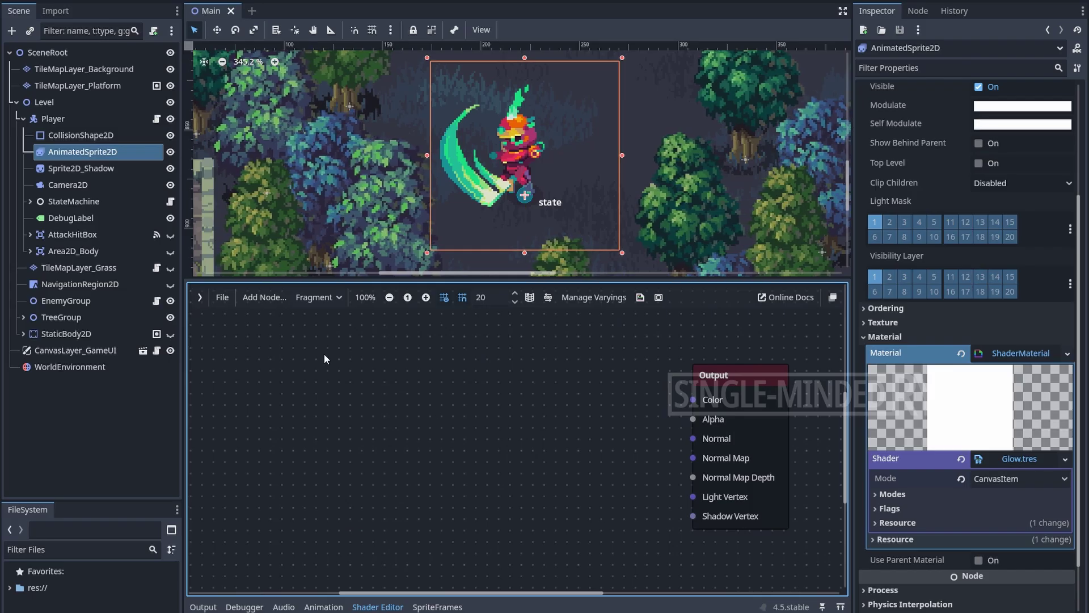
Step: Add an Input node that supplies color to the fragment graph
right_click(223, 343)
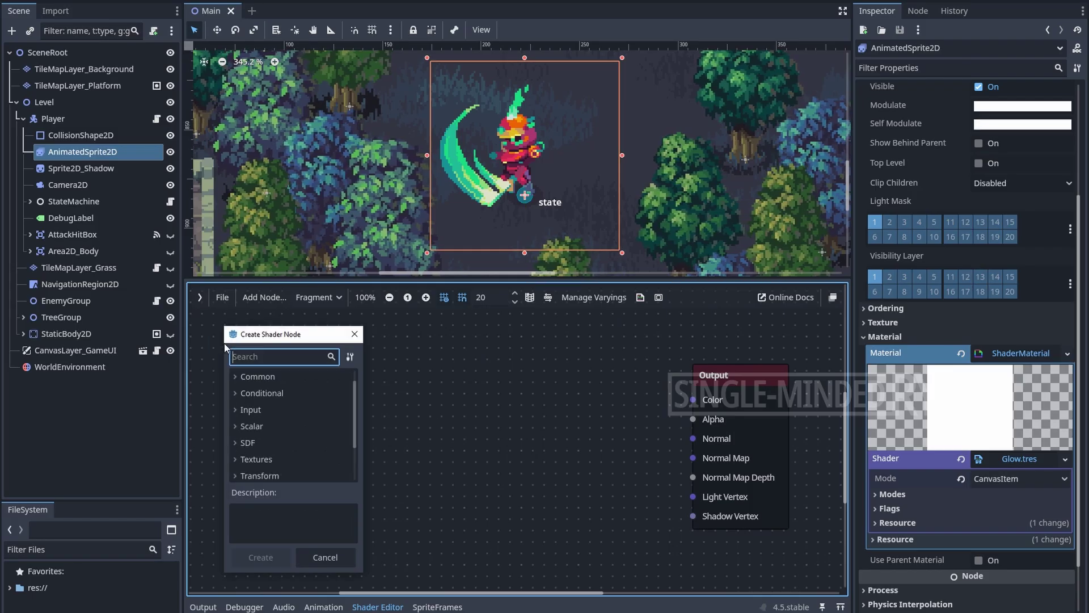
left_click(235, 409)
left_click(242, 426)
double_click(298, 443)
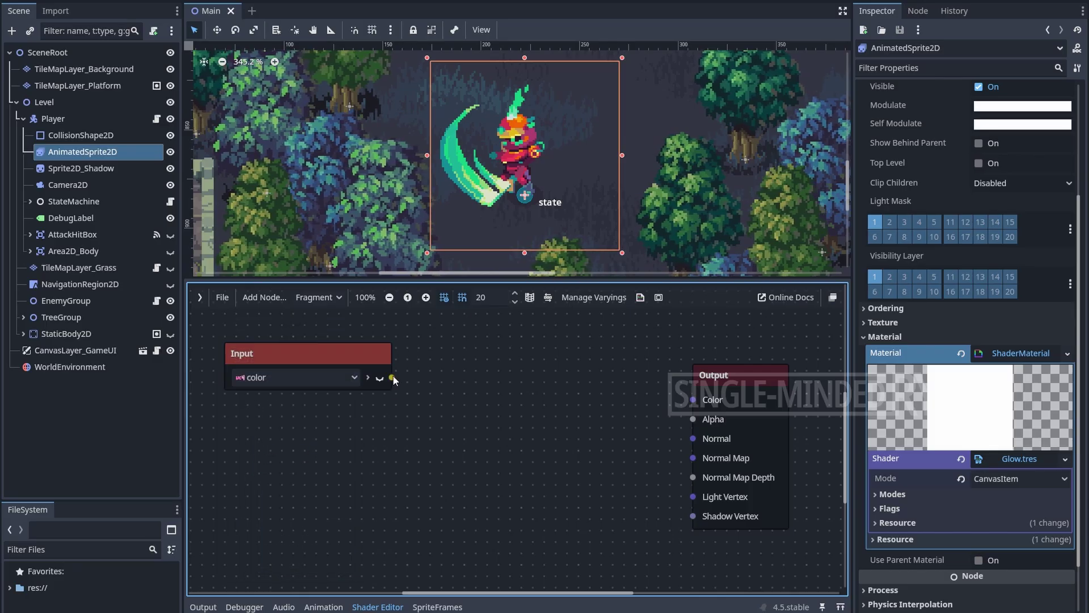
Step: Add a ColorOp node fed by the Input node's color output and set its operation to Difference
left_click_drag(482, 421, 495, 424)
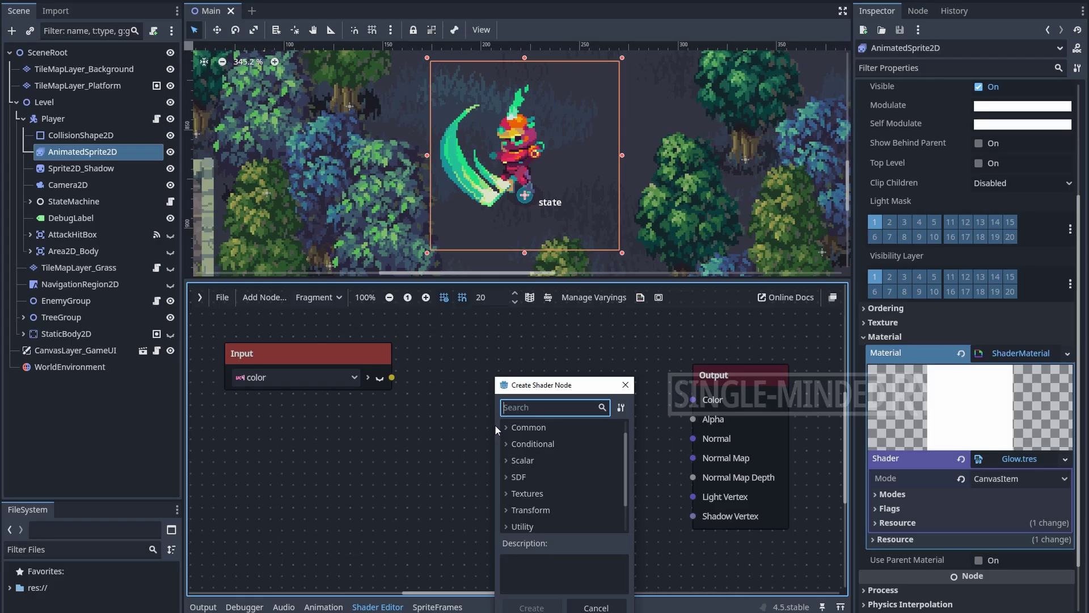
type("colo")
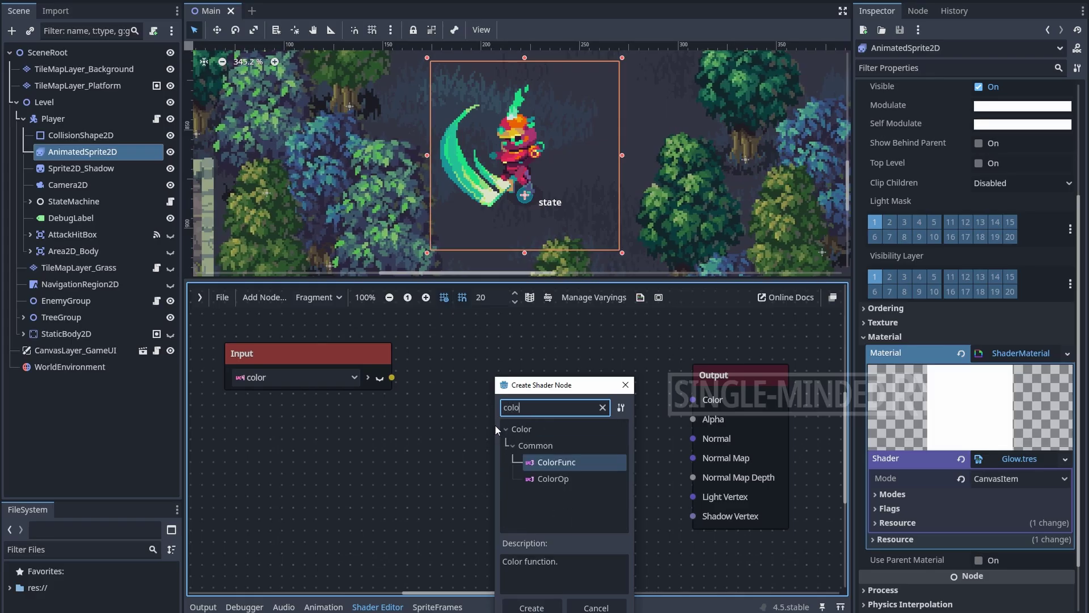
left_click(570, 480)
double_click(570, 480)
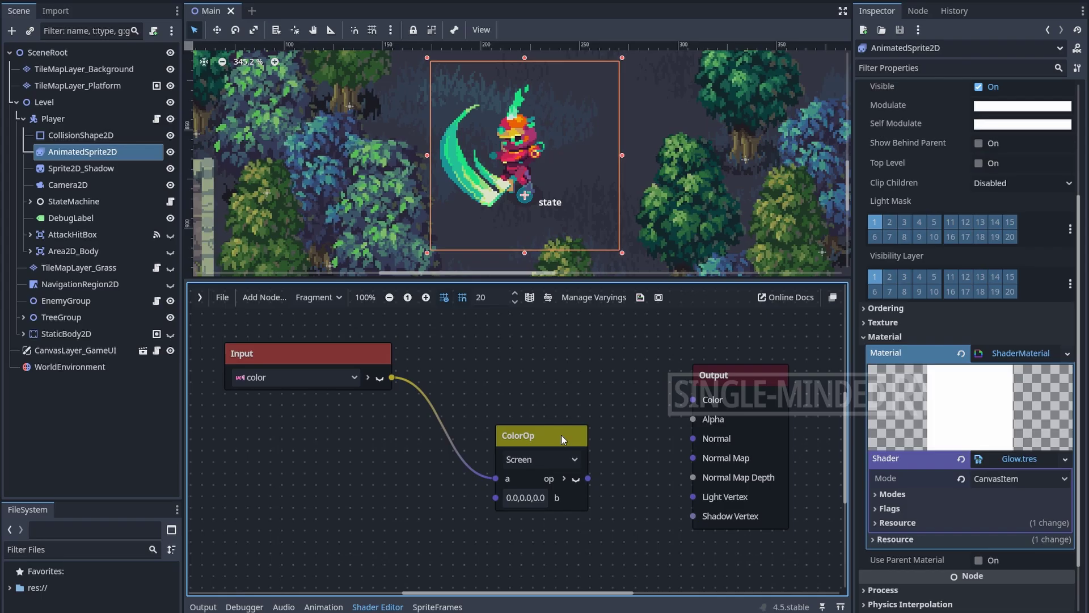
left_click(558, 459)
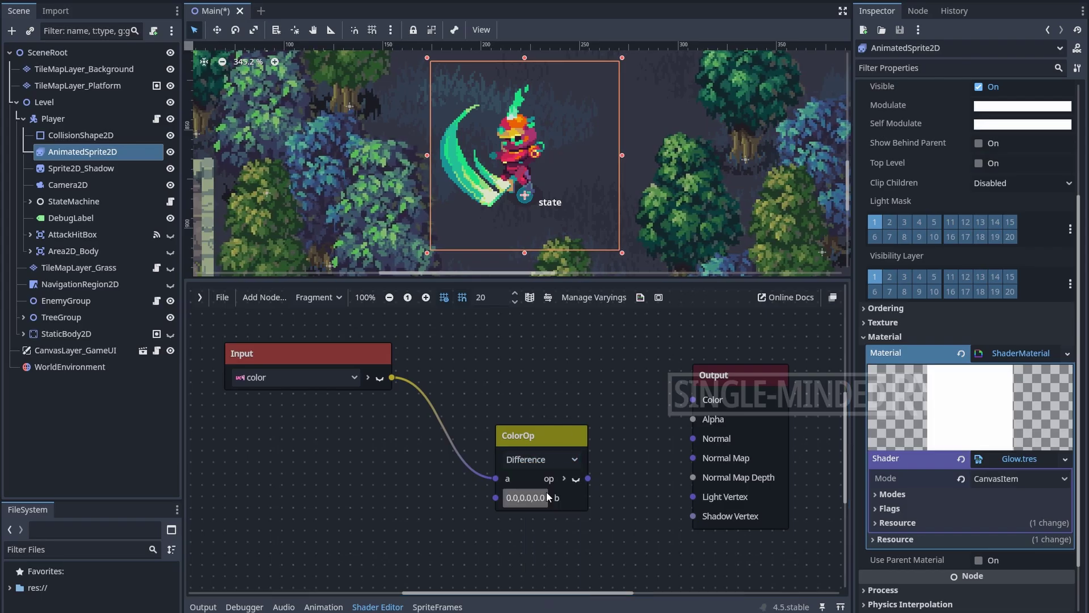
left_click(546, 492)
middle_click_drag(334, 464, 345, 458)
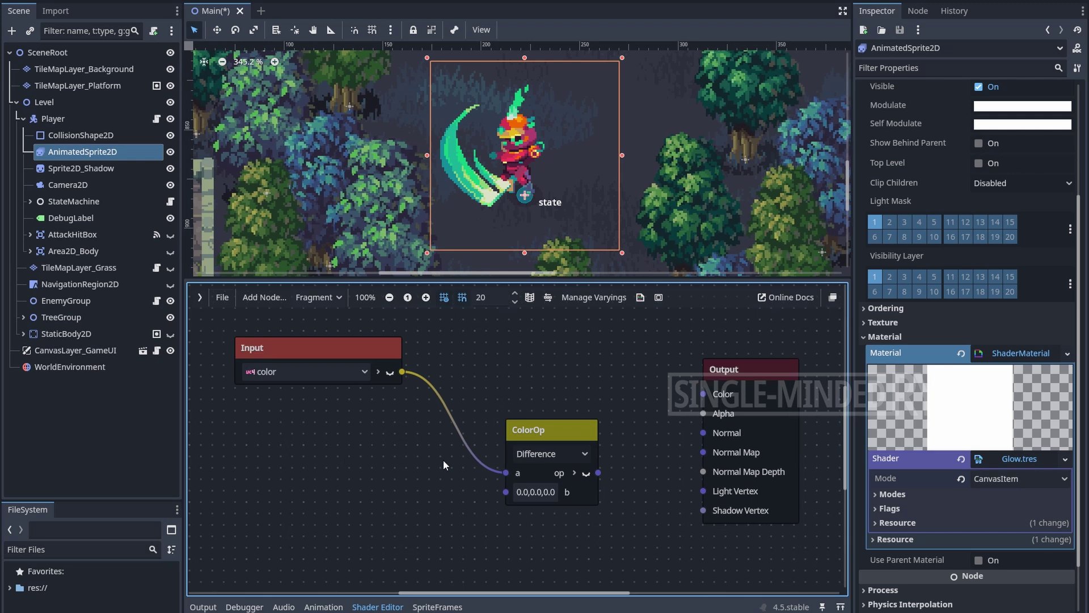
Step: Add a ColorParameter node named MaskColor below the Input node and set its qualifier to Instance
right_click(237, 431)
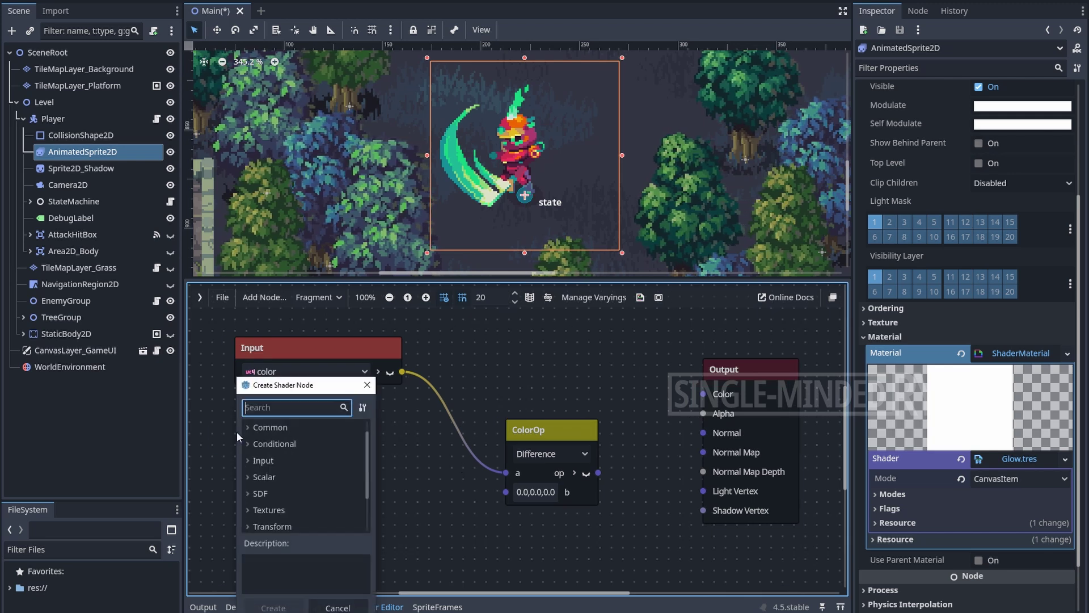
type("colorpa")
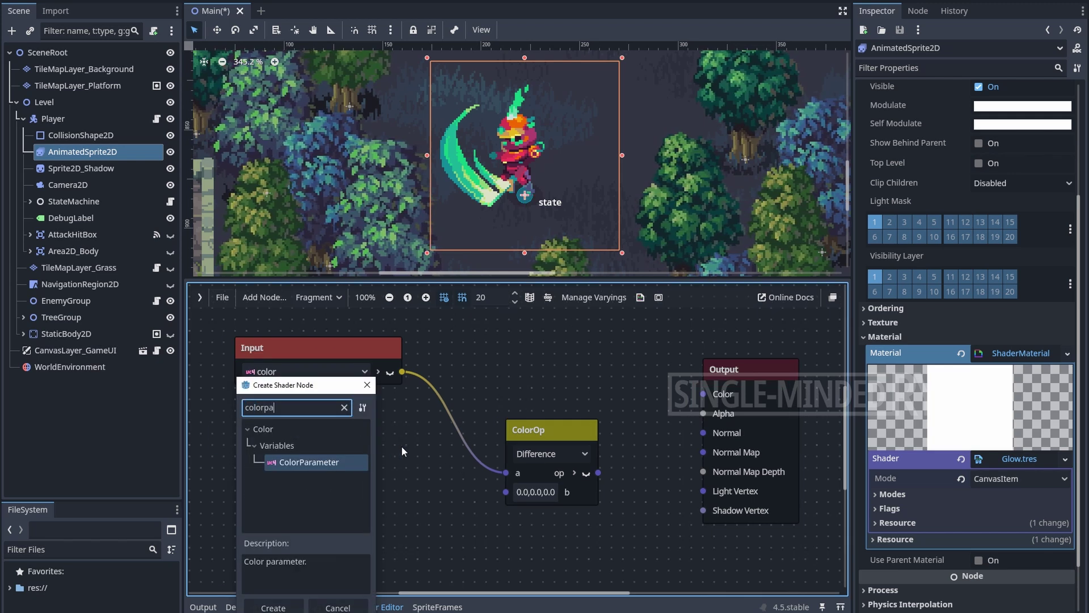
double_click(334, 463)
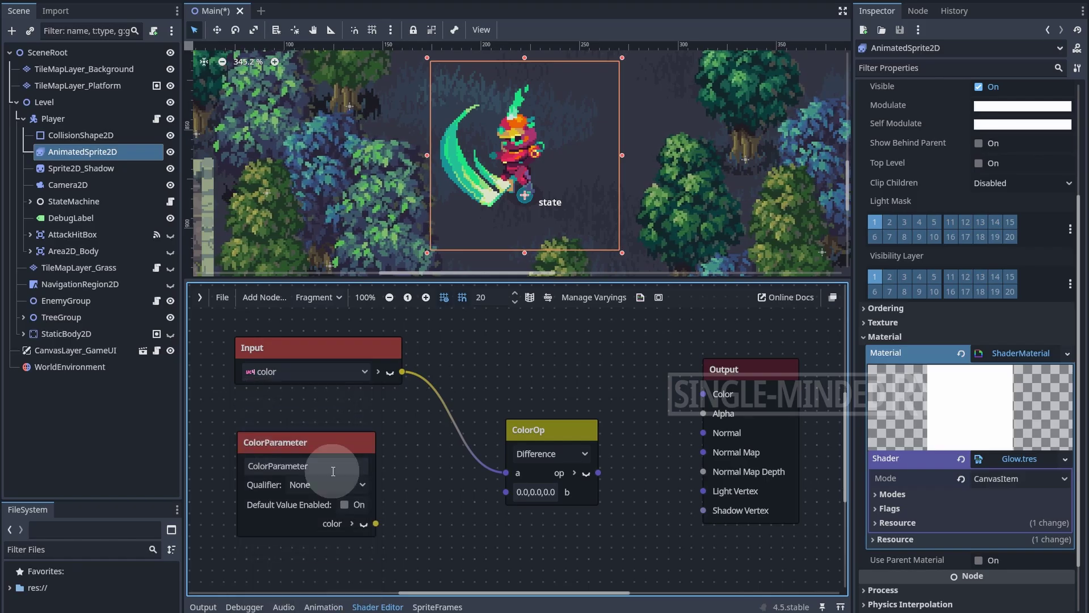
left_click(332, 467)
double_click(360, 472)
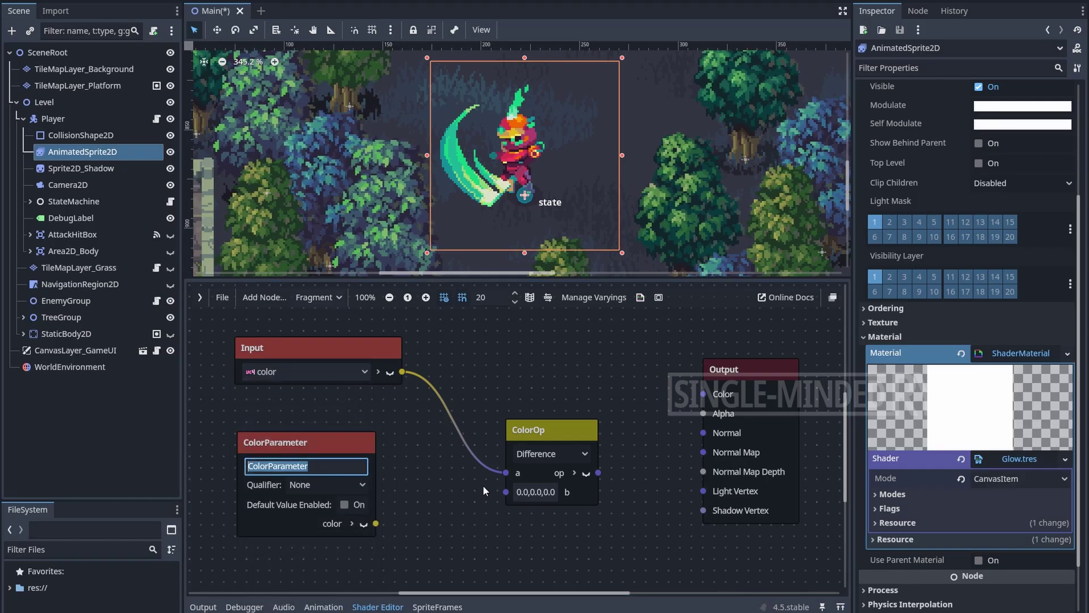
type("MaskColor")
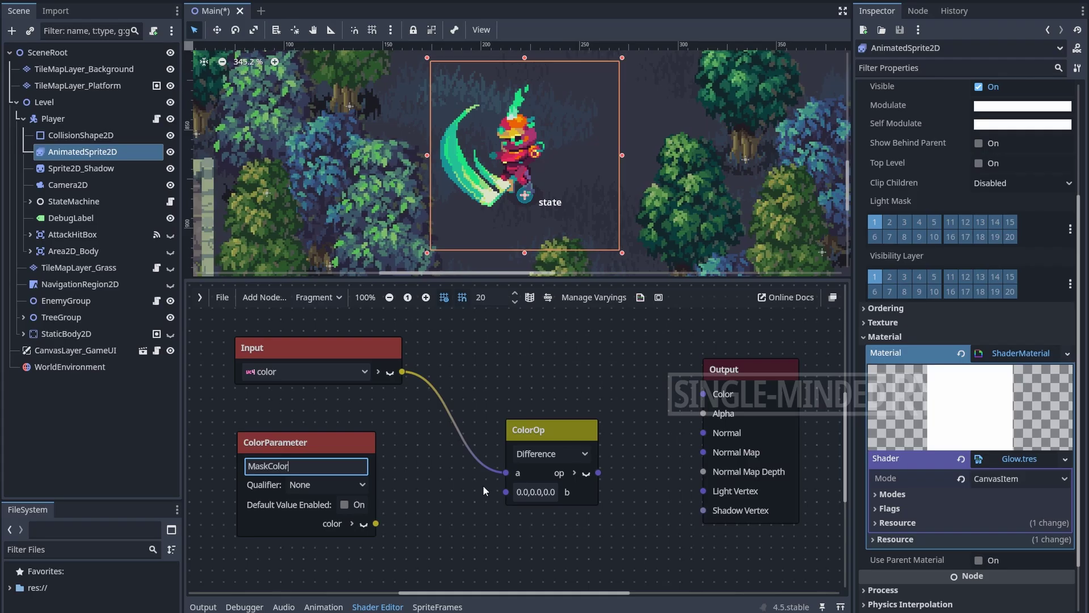
left_click(355, 483)
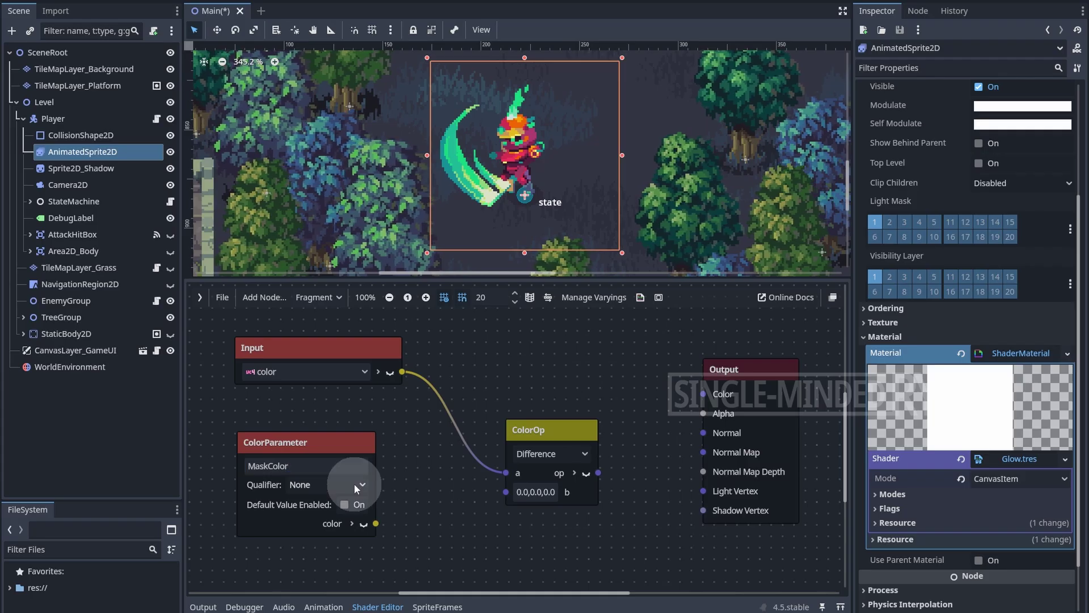
left_click(347, 536)
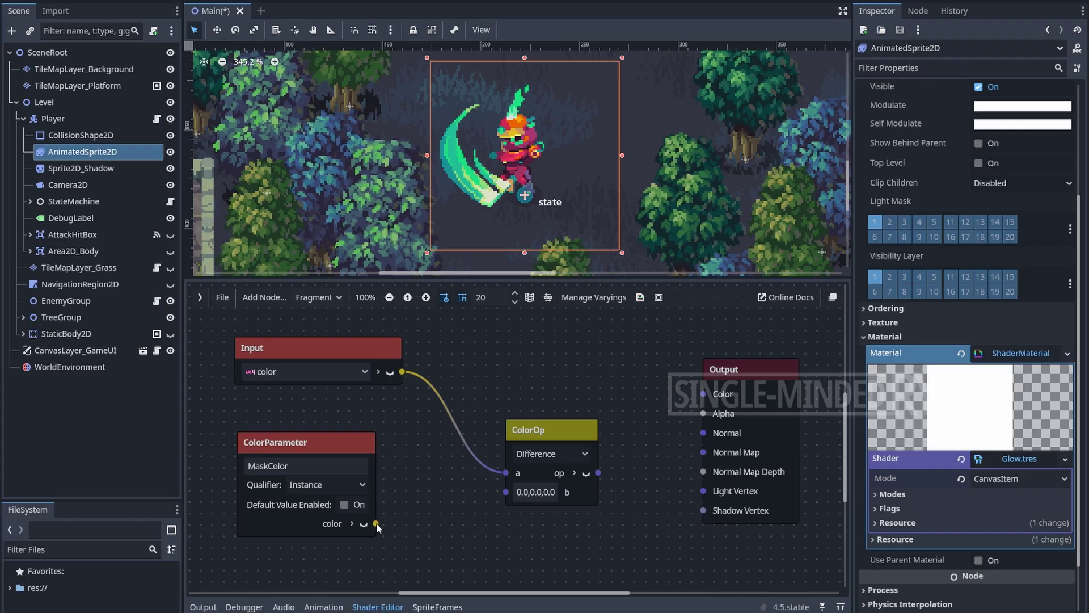
Step: Connect MaskColor to the ColorOp node's b input and the ColorOp result to the Output node's Color
left_click_drag(376, 522, 505, 492)
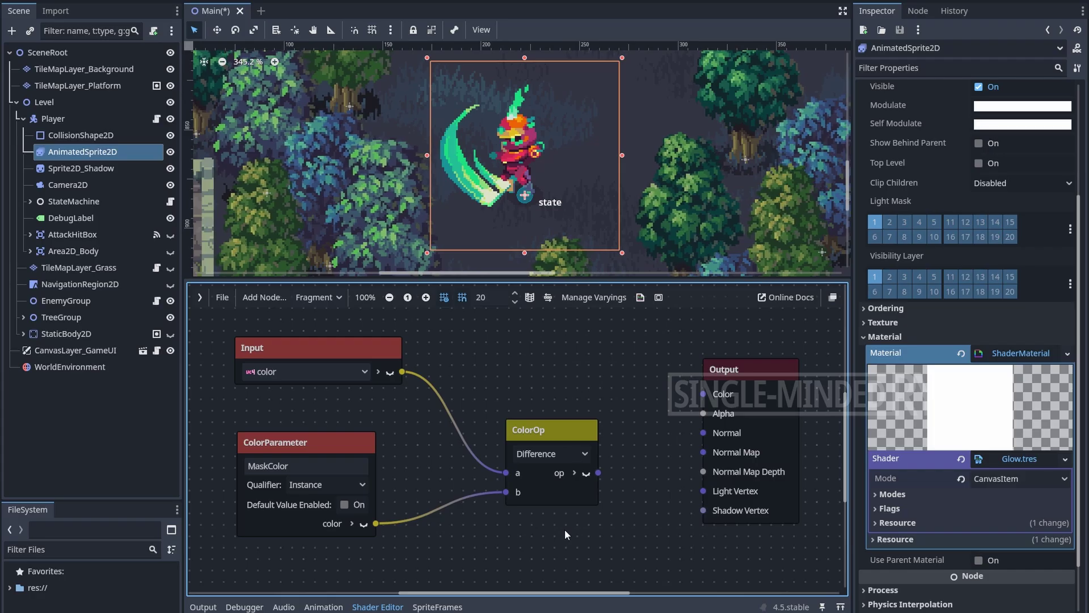
left_click(599, 473)
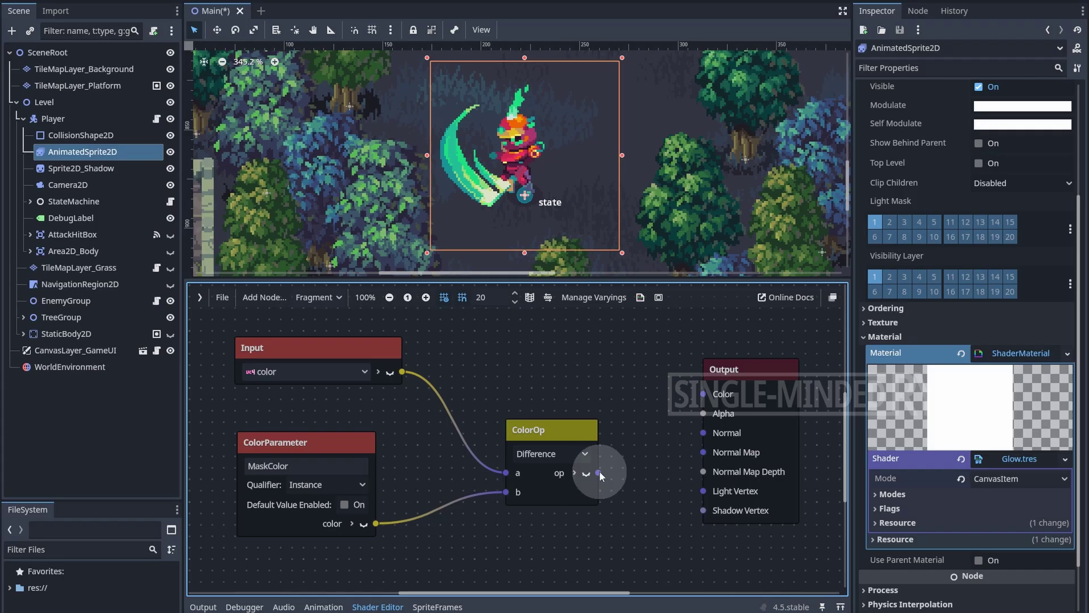
left_click_drag(599, 473, 699, 391)
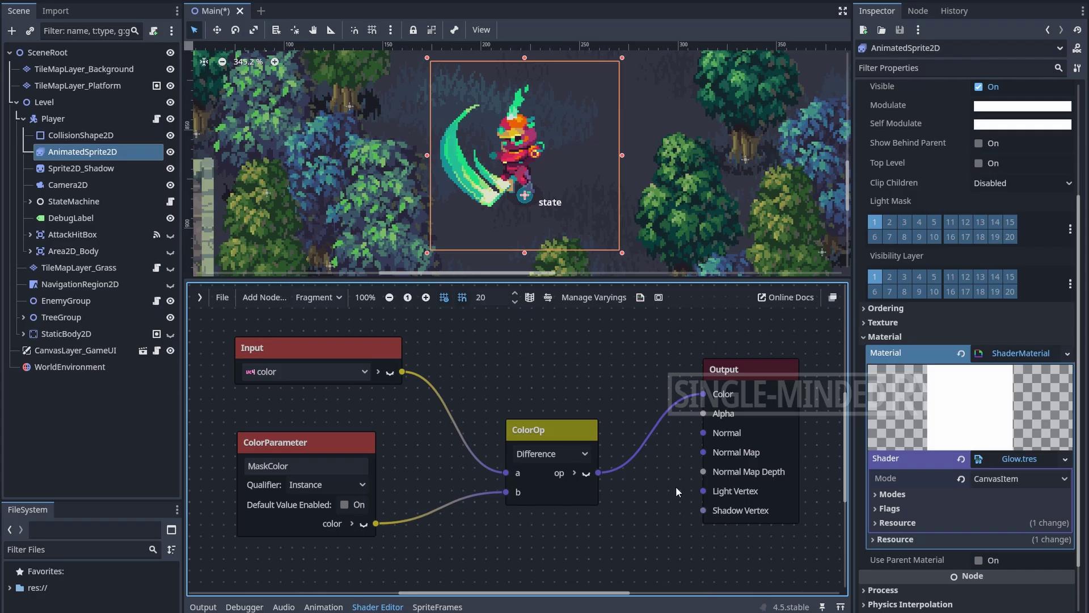
Step: Set the AnimatedSprite2D's Mask Color instance shader parameter to the copied hex color and inspect the sprite up close
left_click(134, 425)
left_click(110, 151)
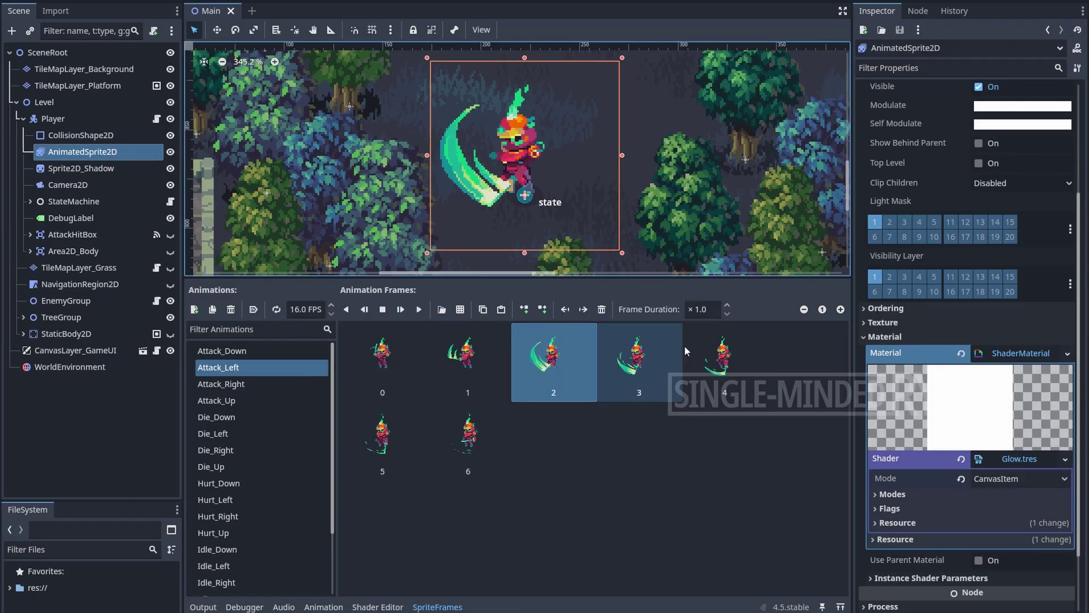
left_click(873, 579)
left_click_drag(1084, 499, 1085, 561)
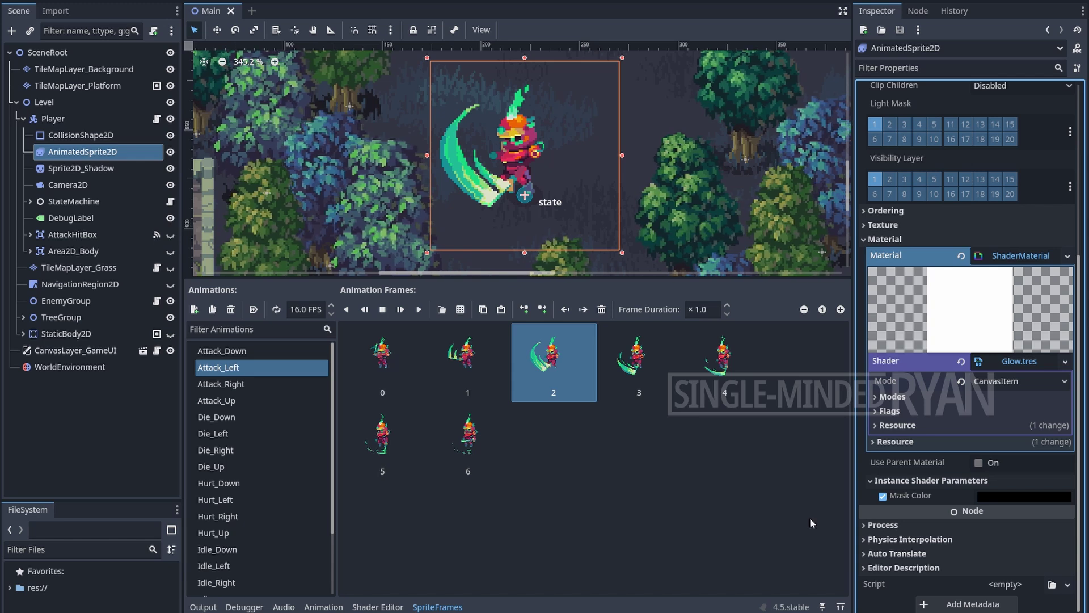
left_click(1007, 496)
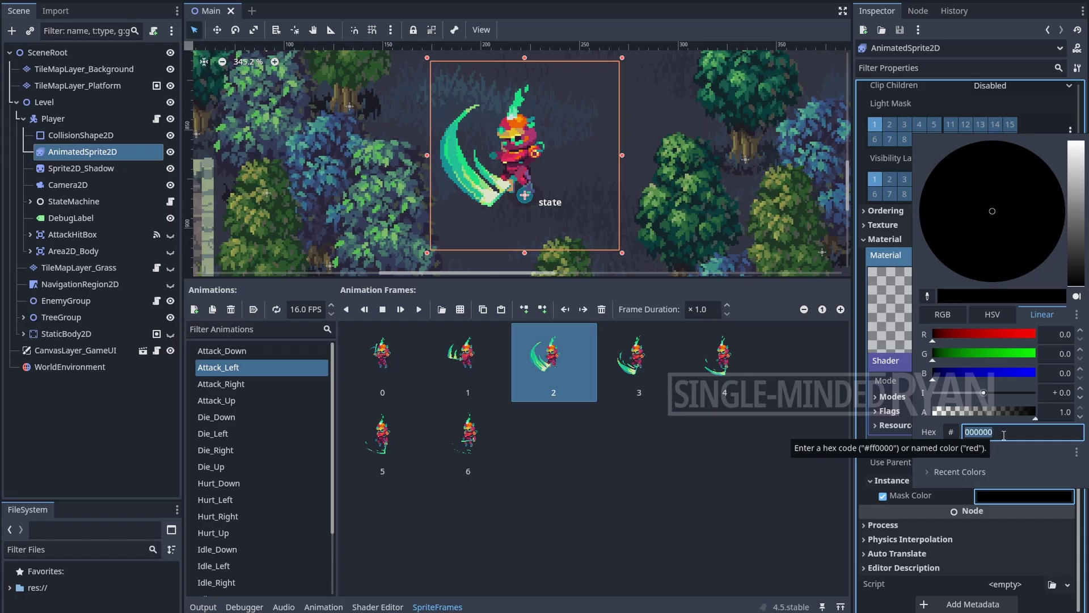
key("ctrl+v")
key("Return")
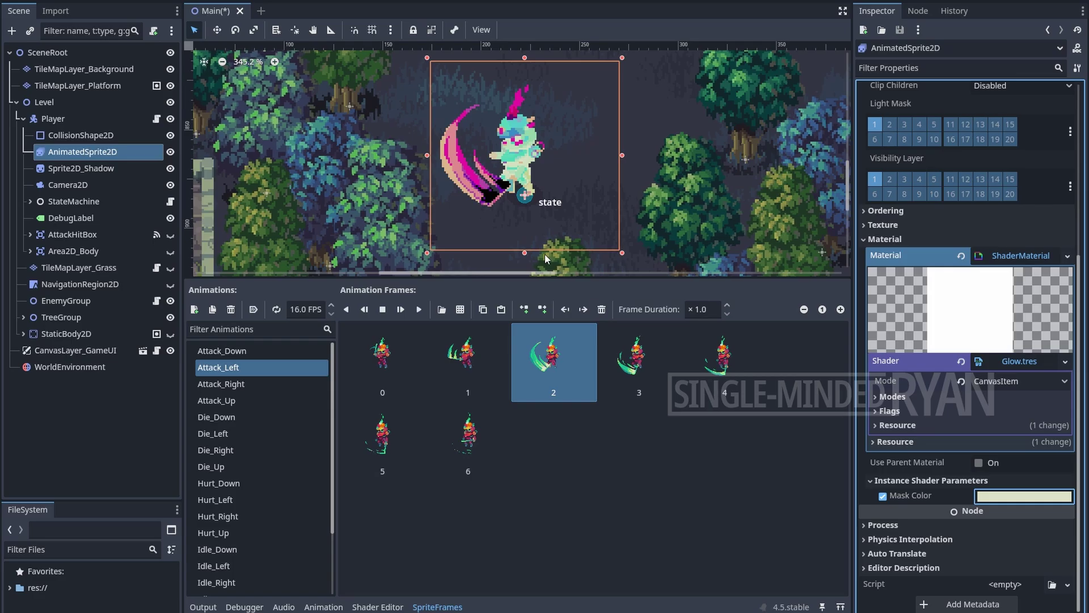
scroll(523, 158, "up", 6)
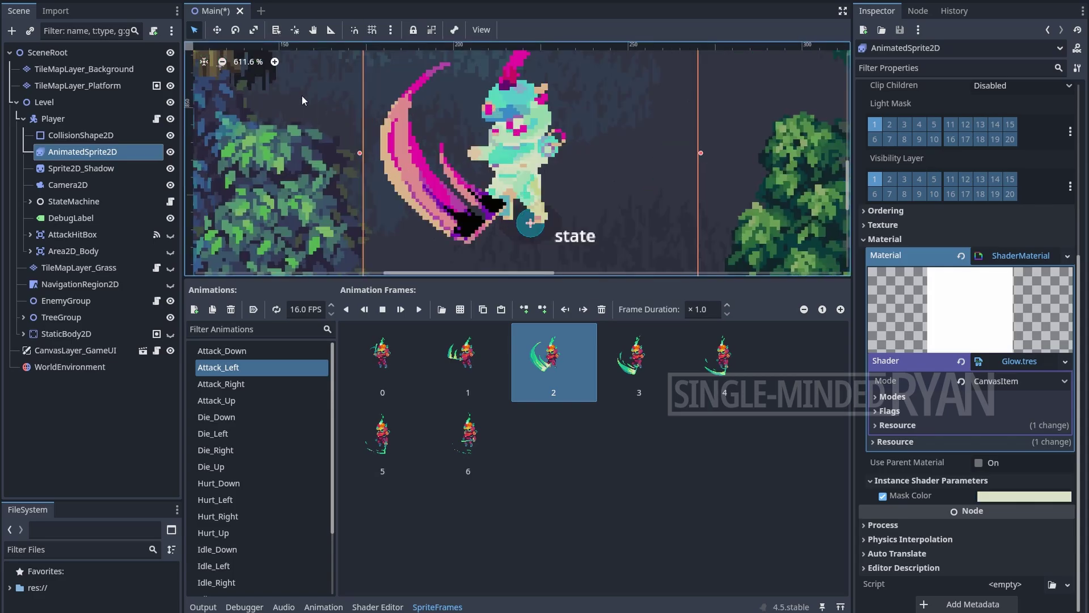
middle_click_drag(287, 133, 284, 153)
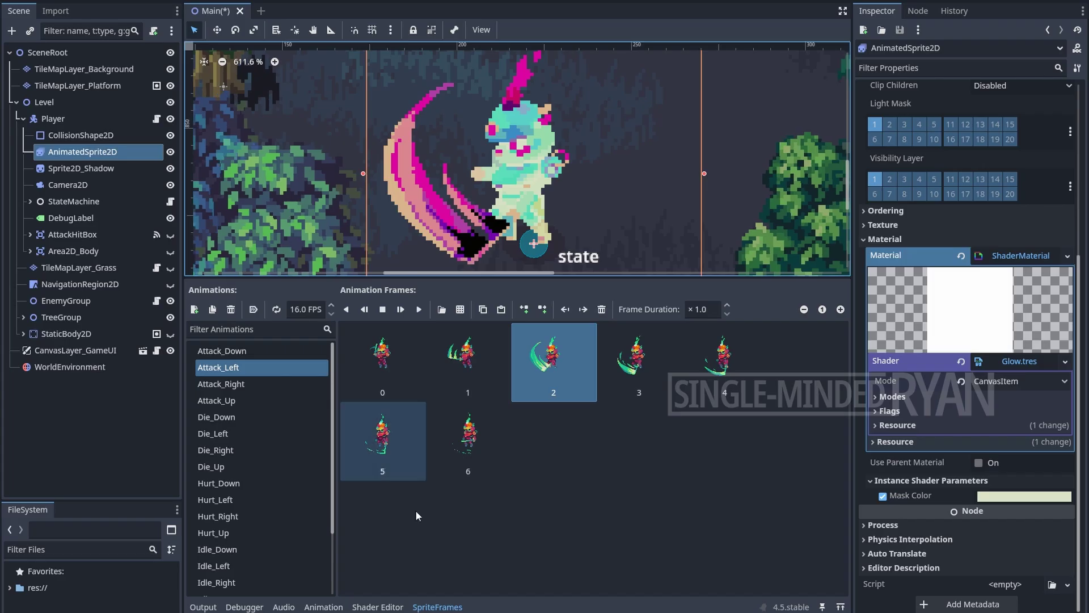
Step: Move the Output node farther from ColorOp and add an If node whose a input is fed by the ColorOp result
left_click(378, 606)
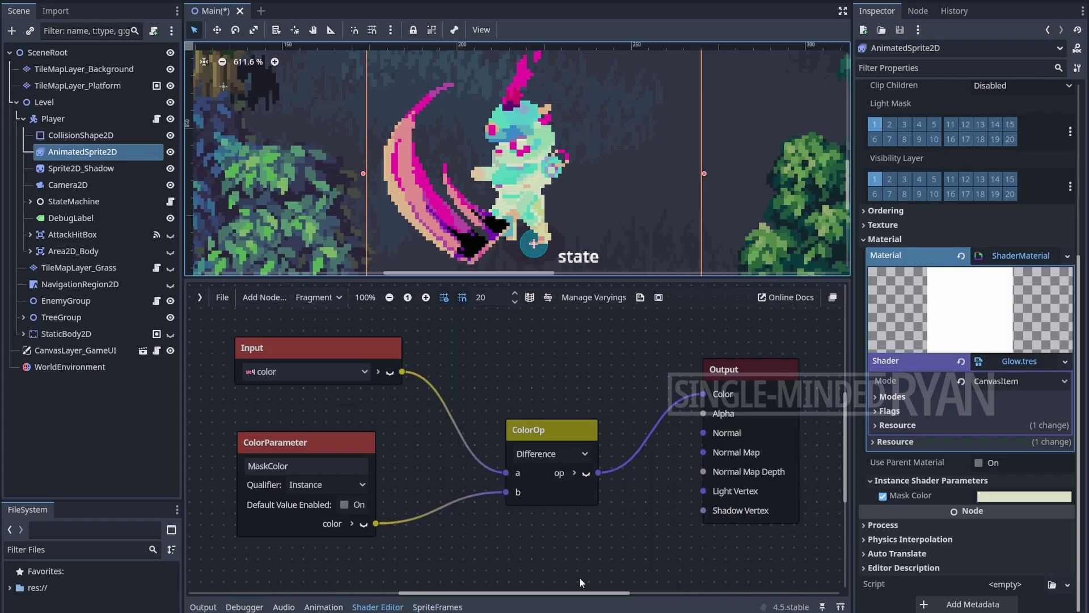
middle_click_drag(648, 549, 472, 533)
left_click_drag(607, 359, 819, 401)
middle_click_drag(674, 455, 577, 435)
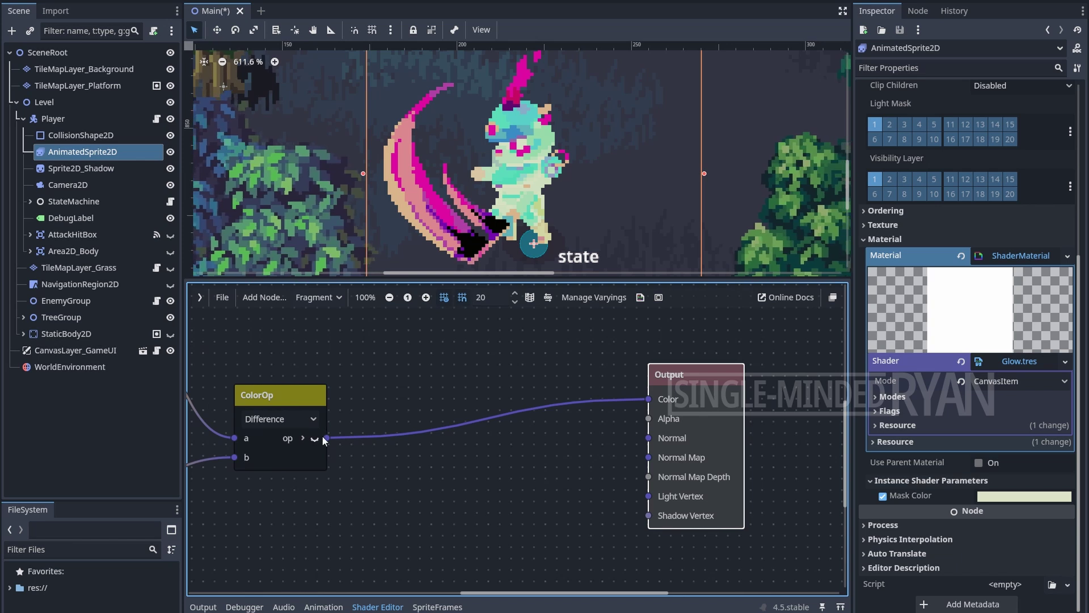
left_click_drag(326, 438, 454, 466)
type("i")
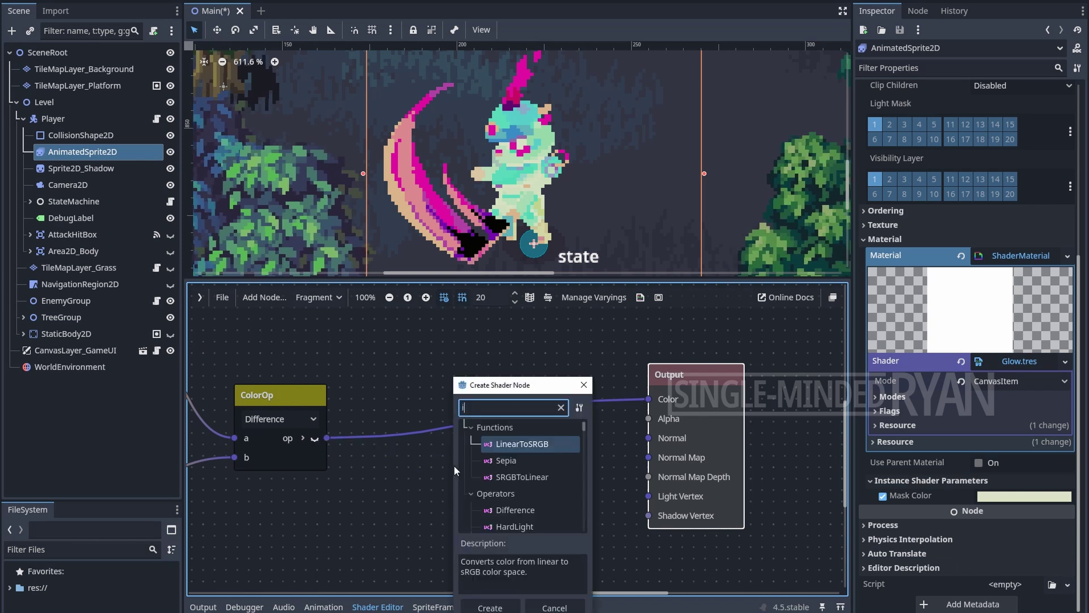
type("f")
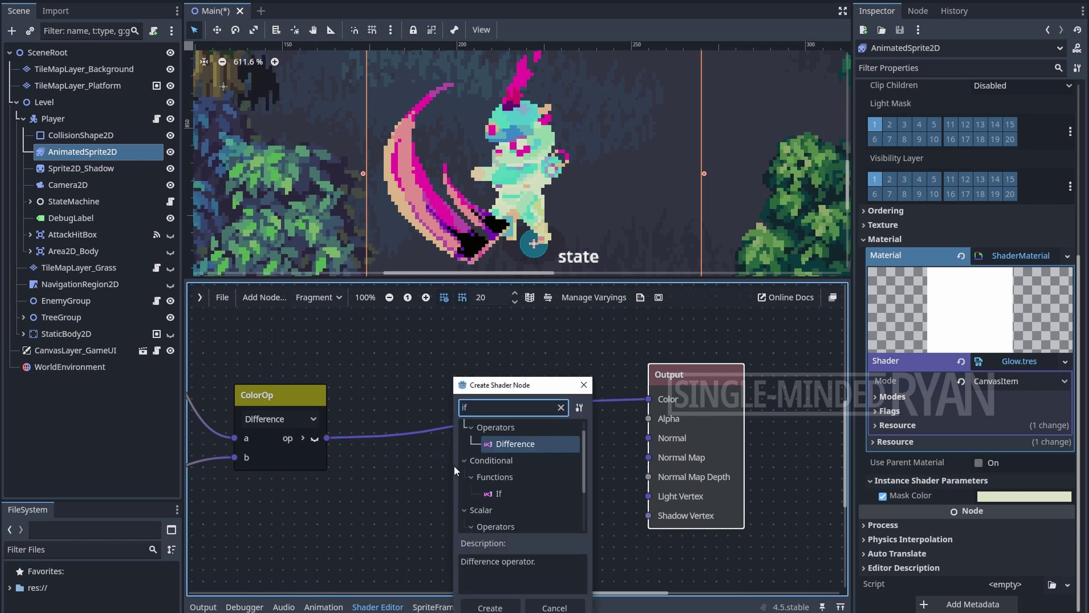
double_click(502, 492)
middle_click_drag(576, 454, 578, 392)
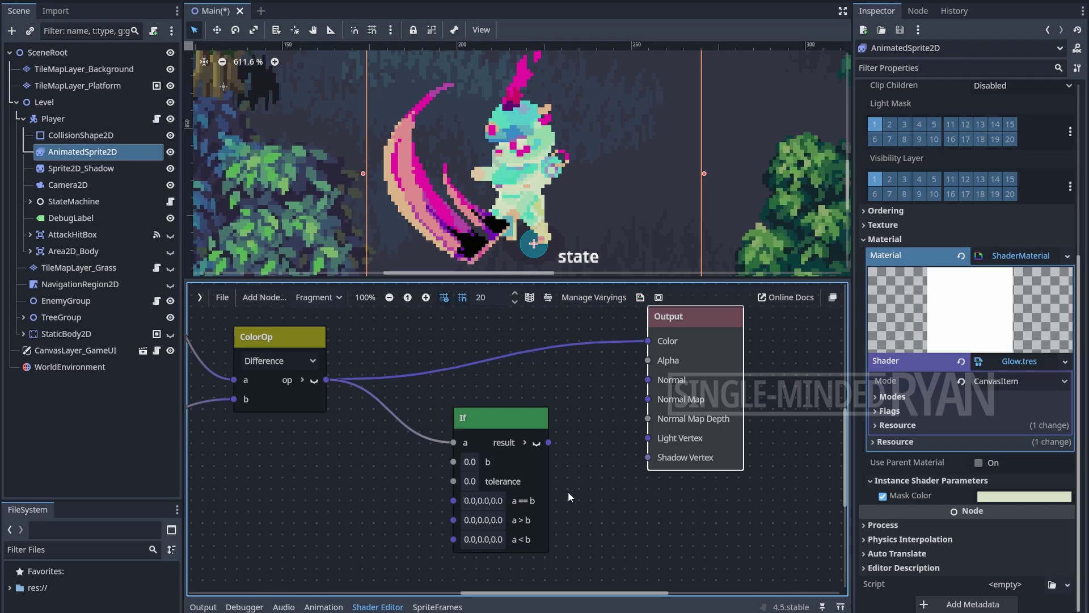
Step: Set the If node's a == b value to 1.0, 1.0, 1.0 and connect its result to the Output node's Color
left_click(468, 504)
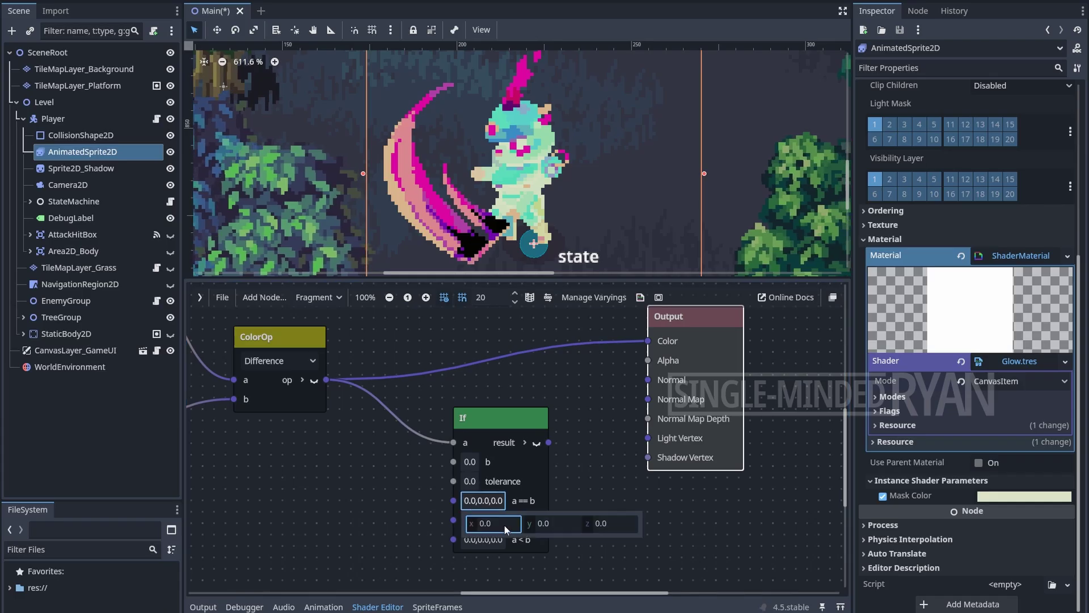
type("1")
key("Tab")
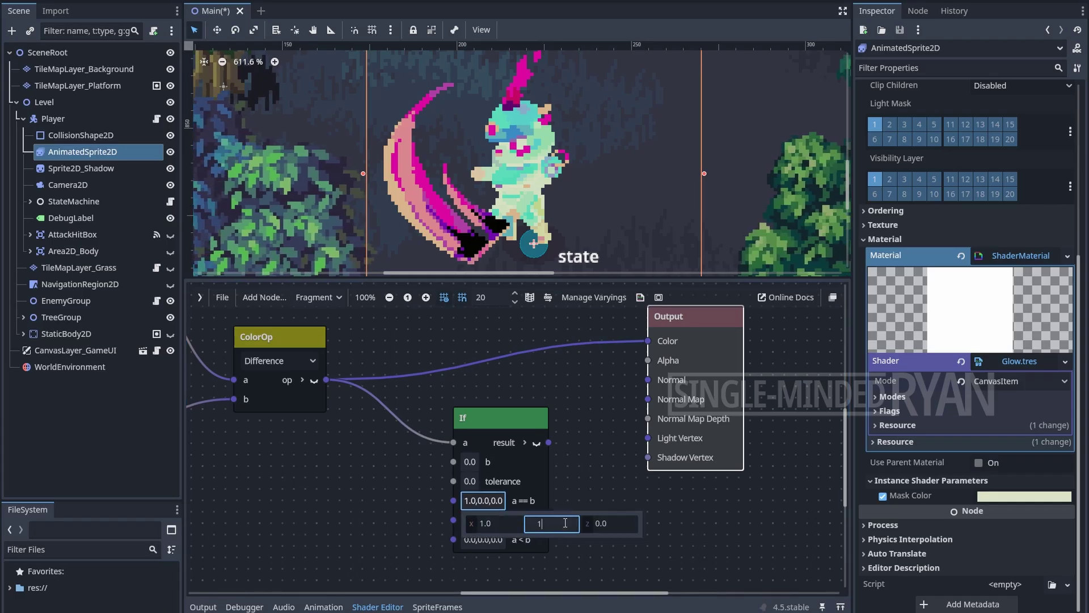
type("1")
key("Tab")
type("1")
key("Return")
left_click(590, 492)
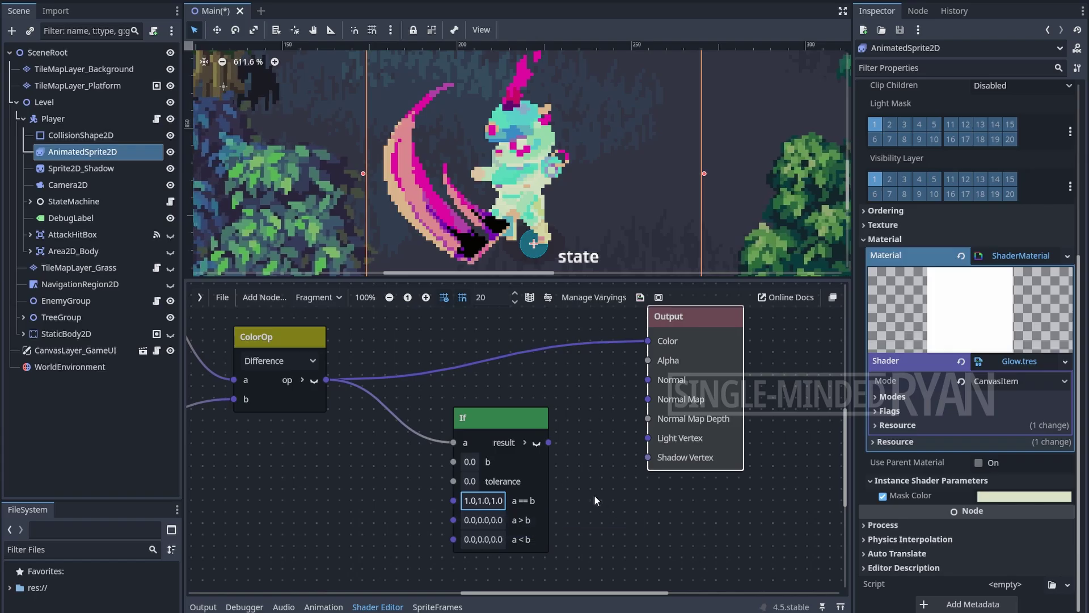
left_click(589, 480)
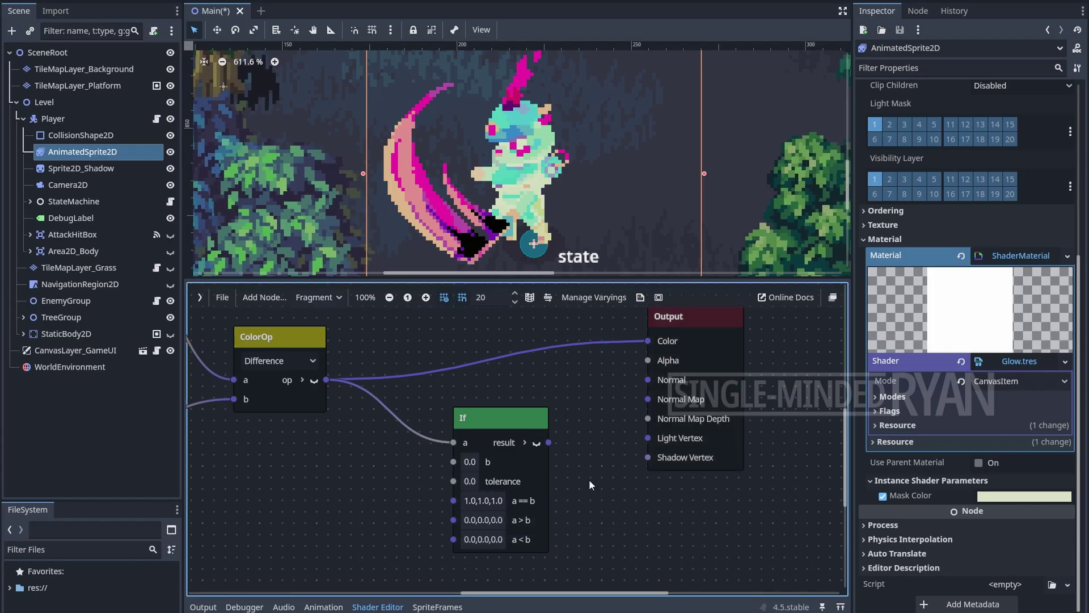
left_click_drag(548, 442, 647, 341)
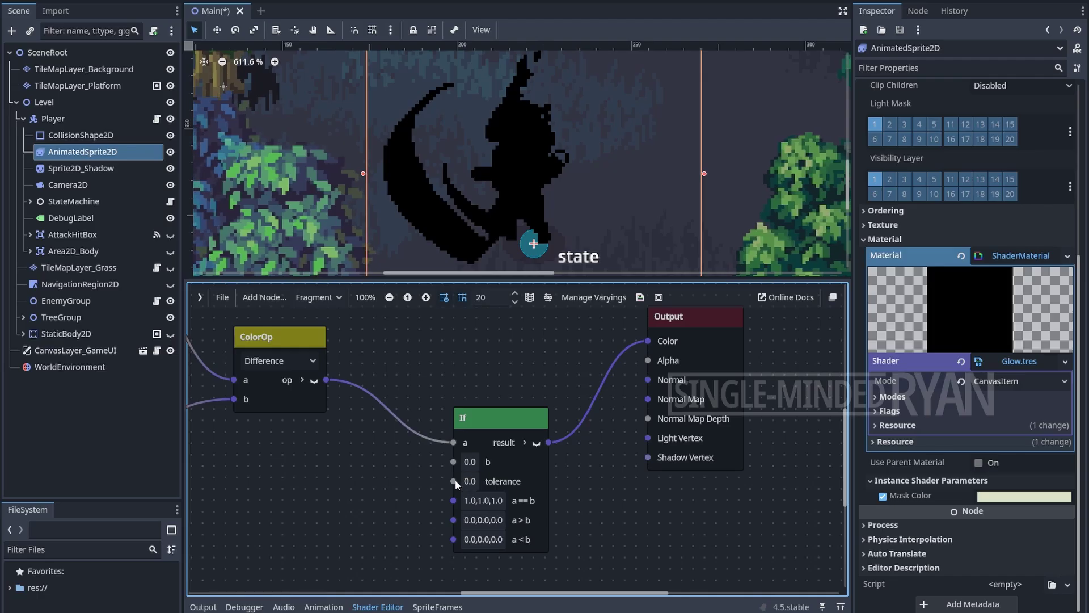
Step: Add a FloatParameter node feeding the If node's tolerance input and place it below the ColorOp node
left_click_drag(383, 486, 373, 489)
type("f")
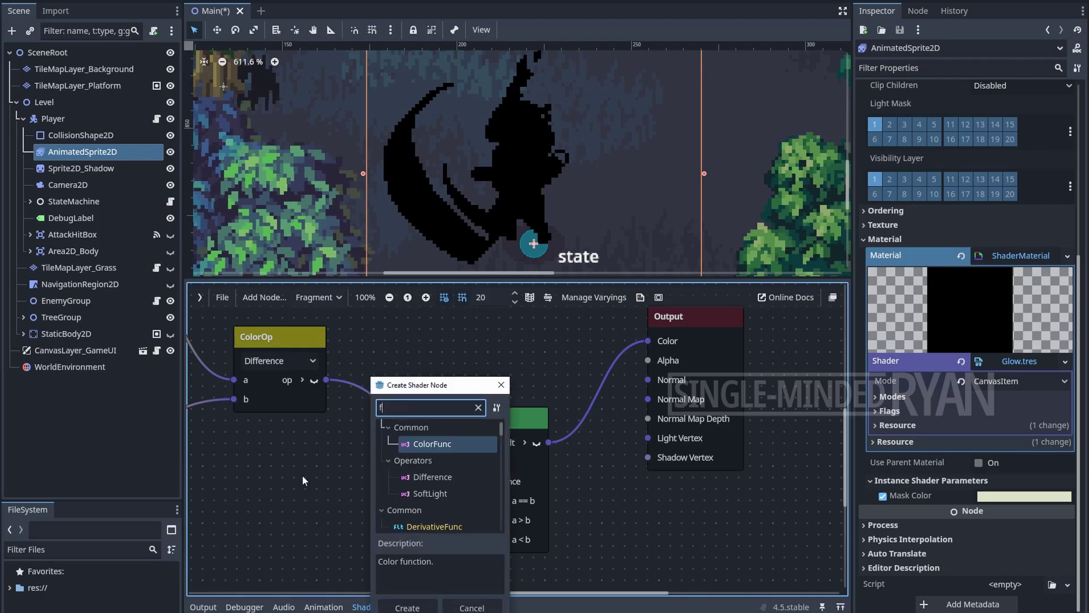
type("loatp")
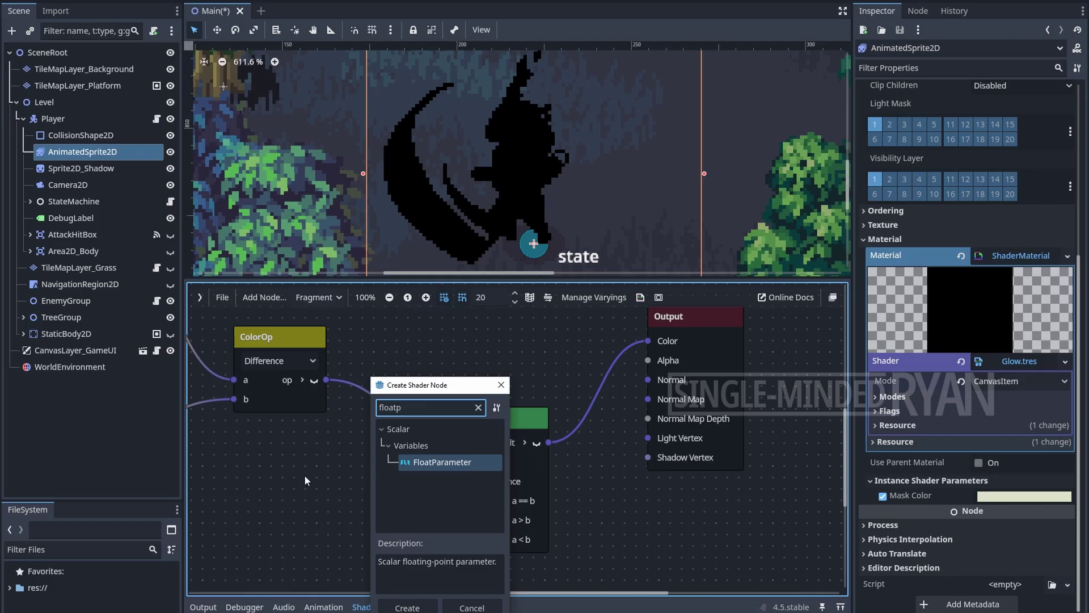
double_click(442, 463)
left_click_drag(417, 496, 274, 462)
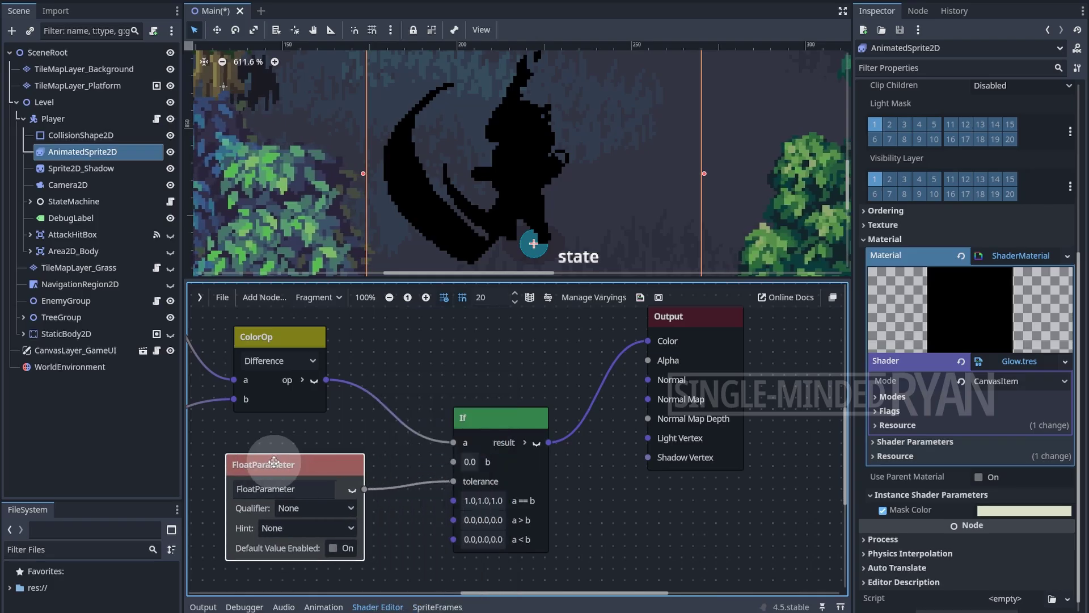
Step: Set the FloatParameter's qualifier to Instance and its hint to Range, with a minimum of 0.001 and a maximum of 0.003
left_click(332, 511)
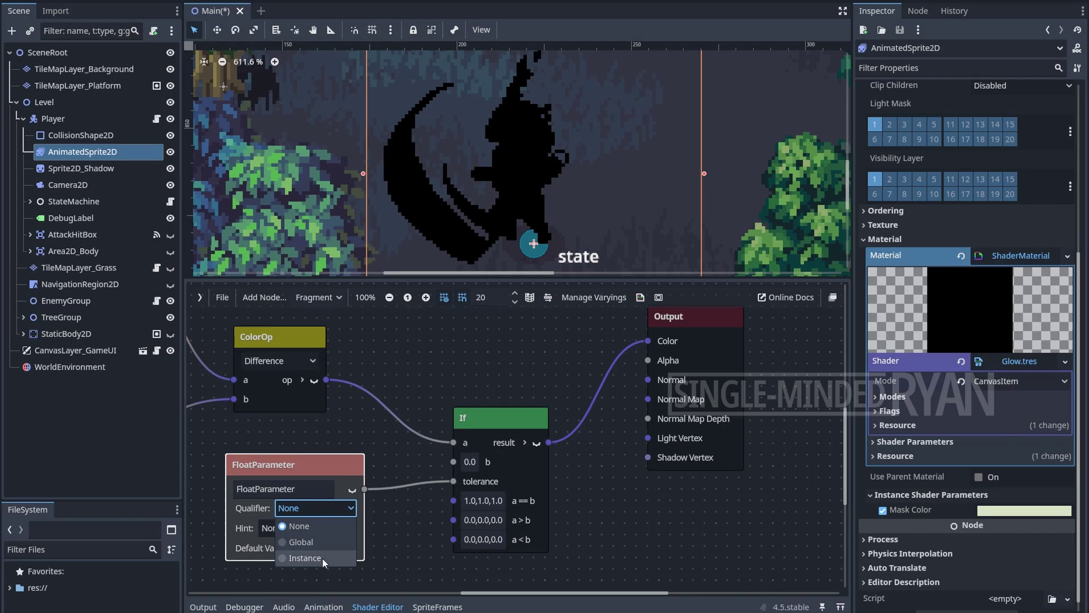
left_click(322, 559)
left_click(336, 527)
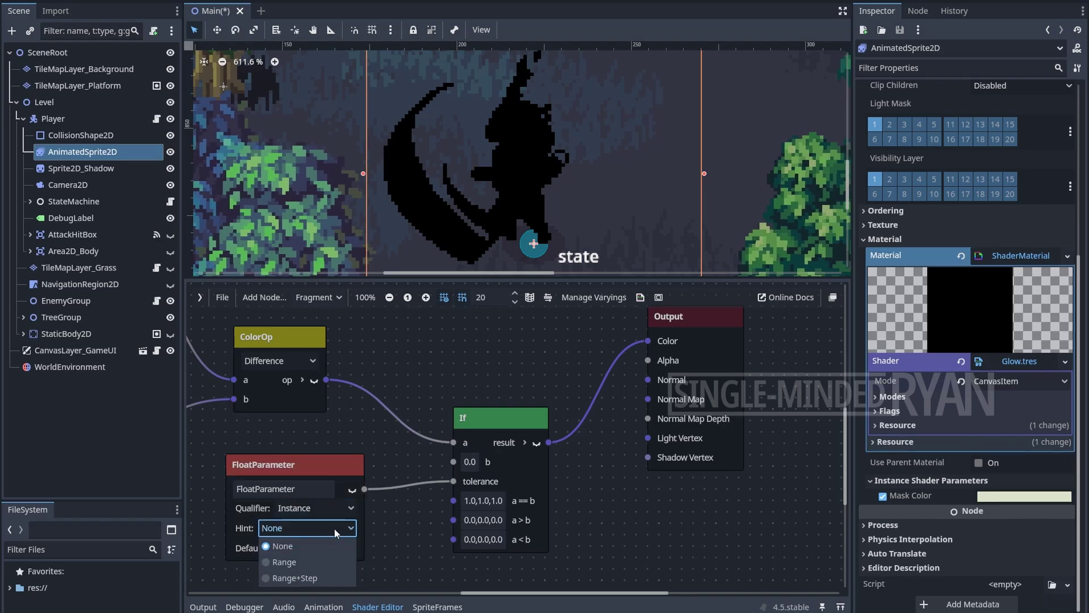
left_click(318, 562)
middle_click_drag(388, 550, 419, 496)
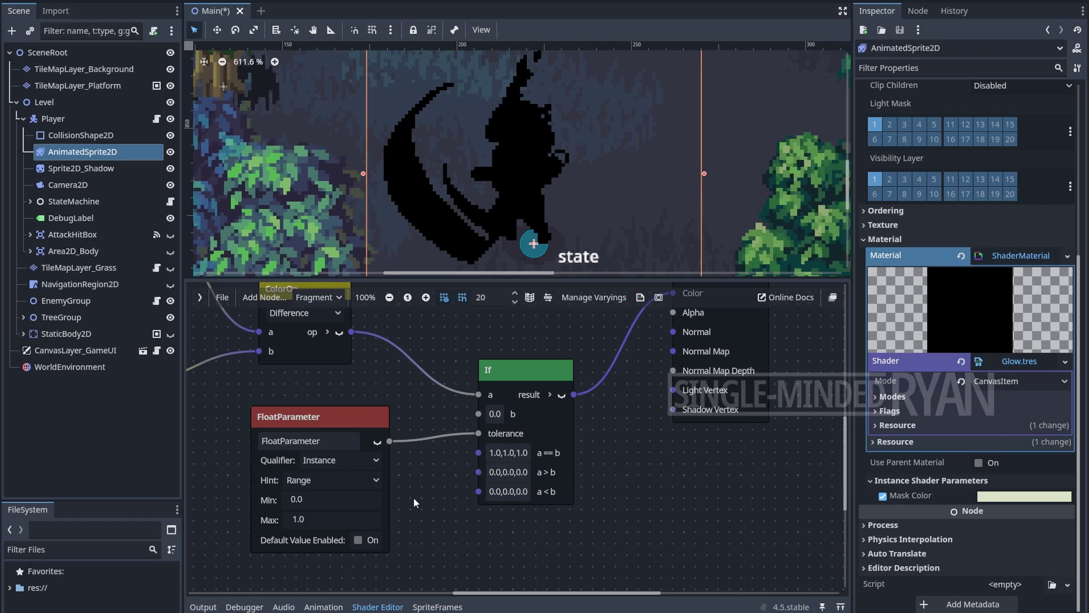
left_click(339, 499)
type("0.00")
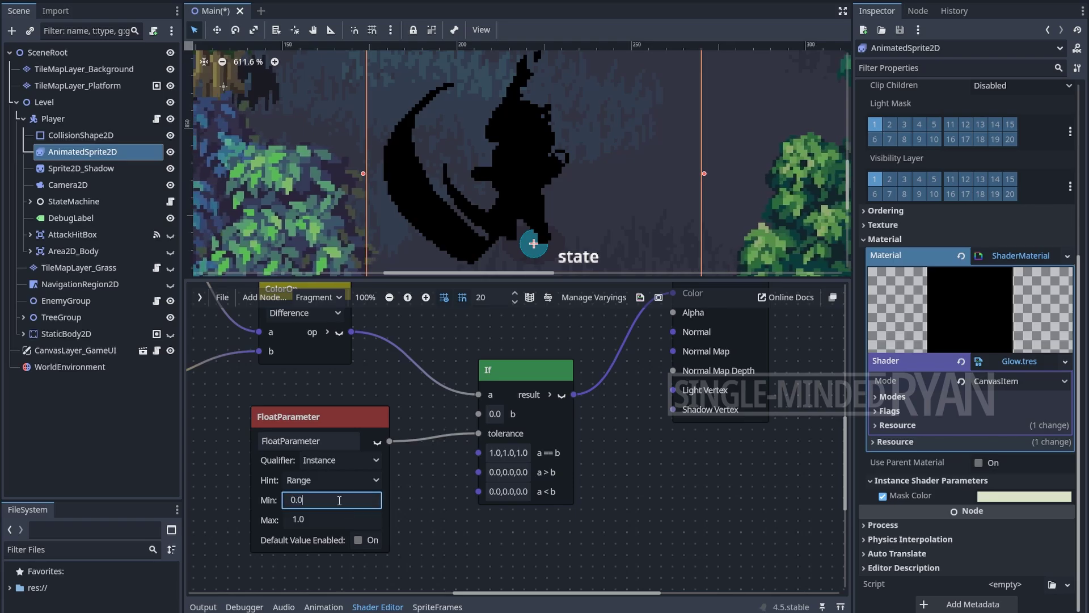
type("1")
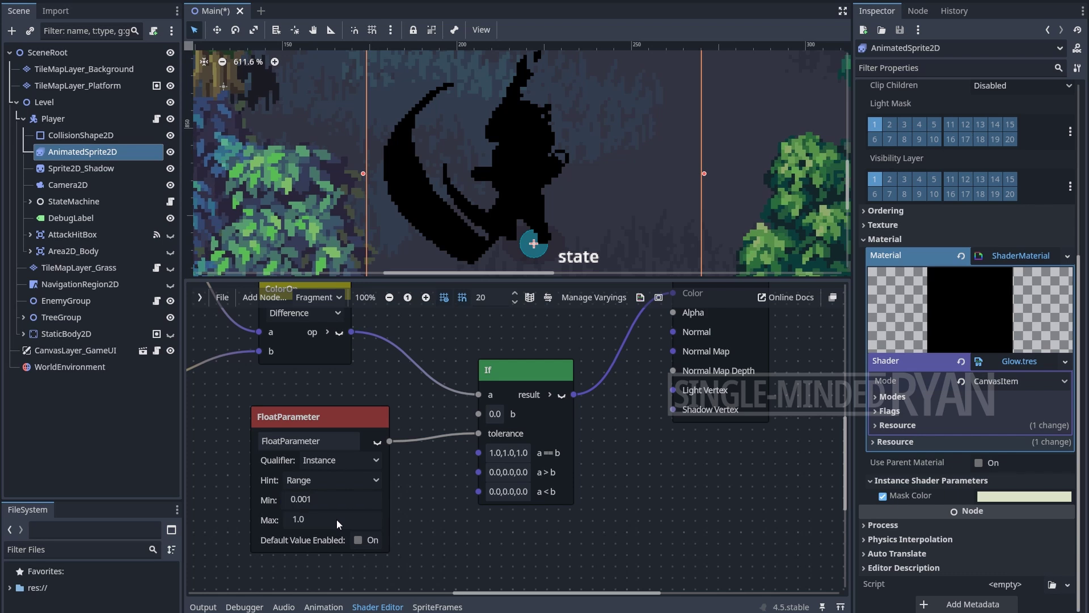
left_click(337, 519)
type("0.003")
key("Return")
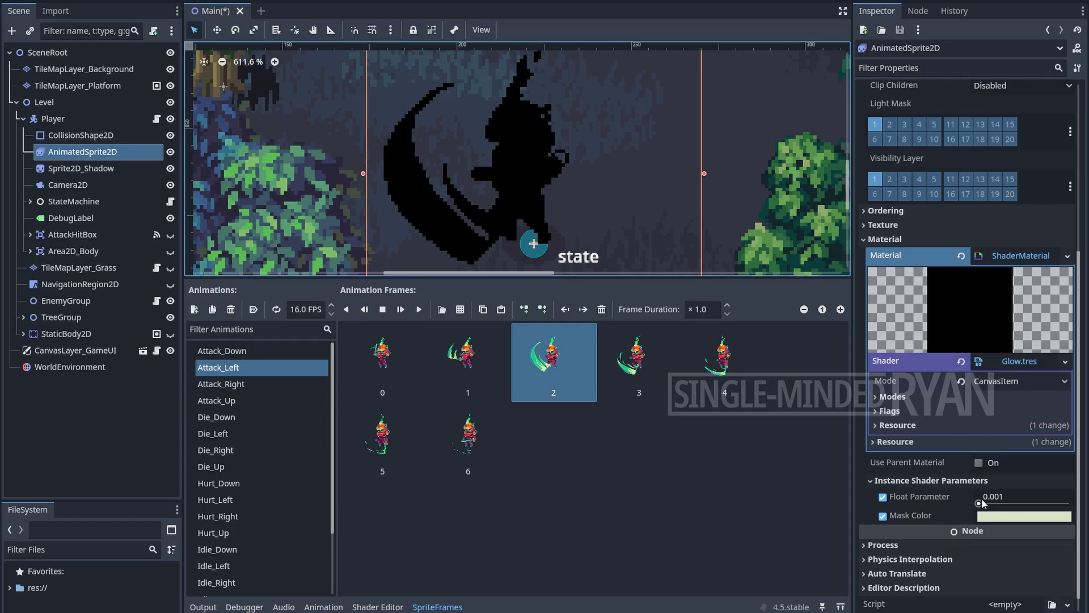
Step: Set the sprite's Float Parameter to 0.002 and preview the mask on the Attack_Left, Attack_Down and Attack_Up animations
left_click_drag(980, 504, 1030, 507)
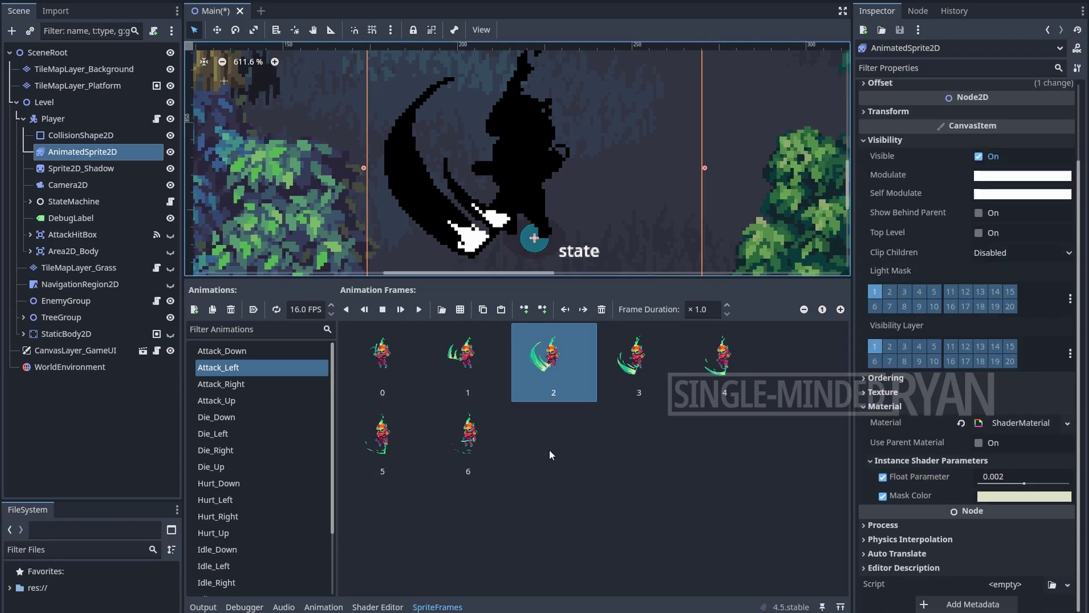
left_click(419, 310)
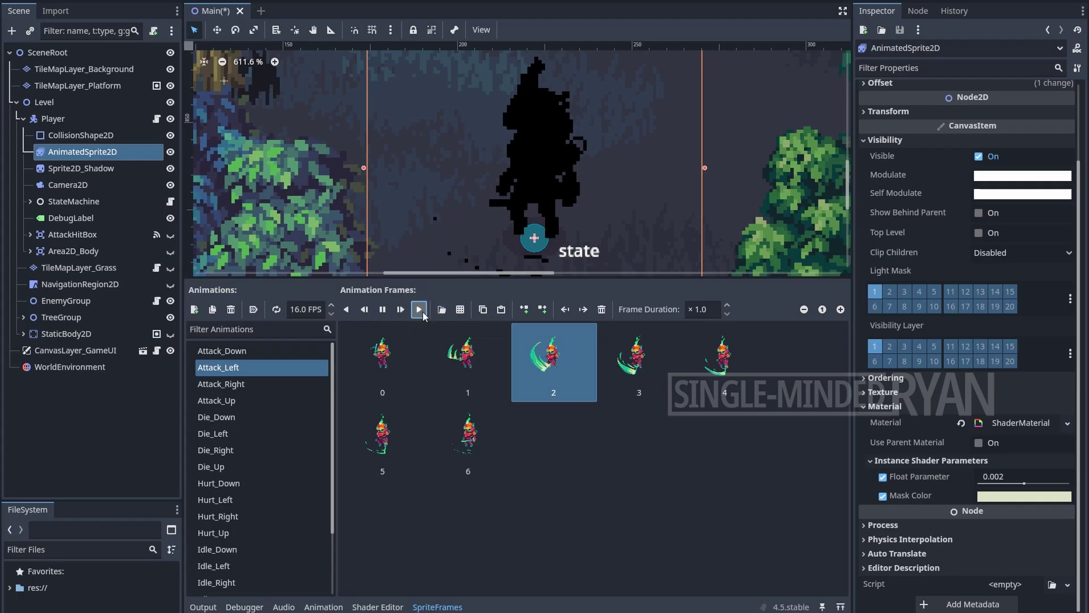
left_click(287, 352)
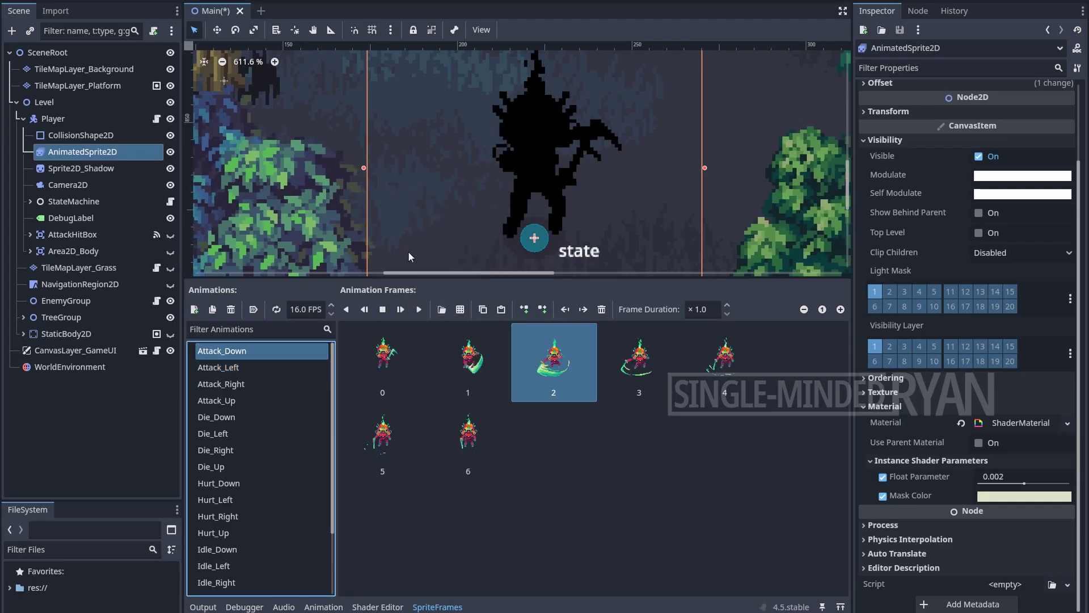
left_click(420, 310)
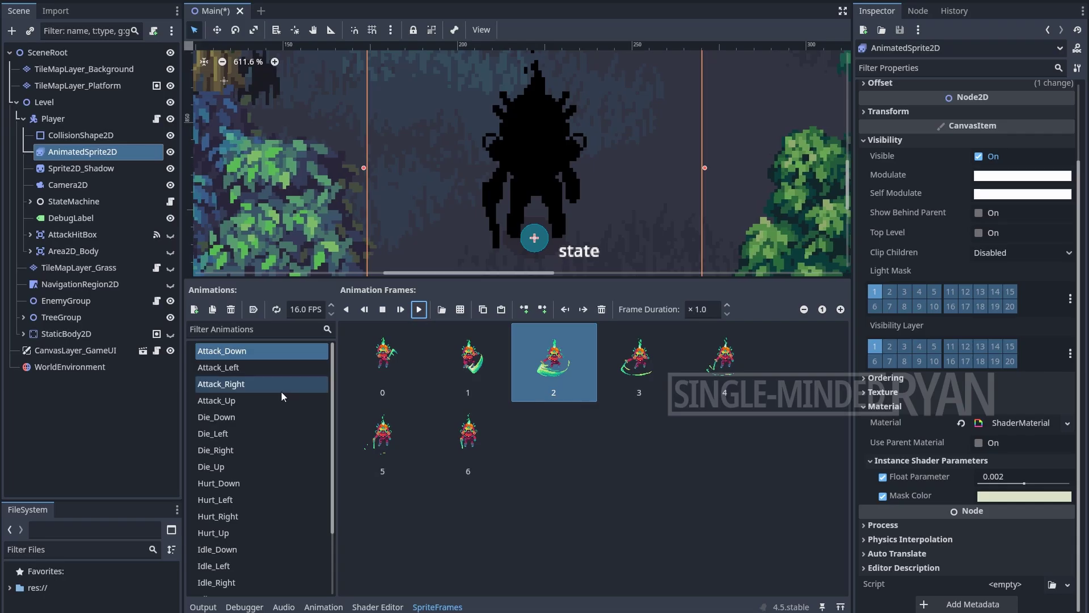
left_click(221, 400)
middle_click_drag(562, 206, 529, 245)
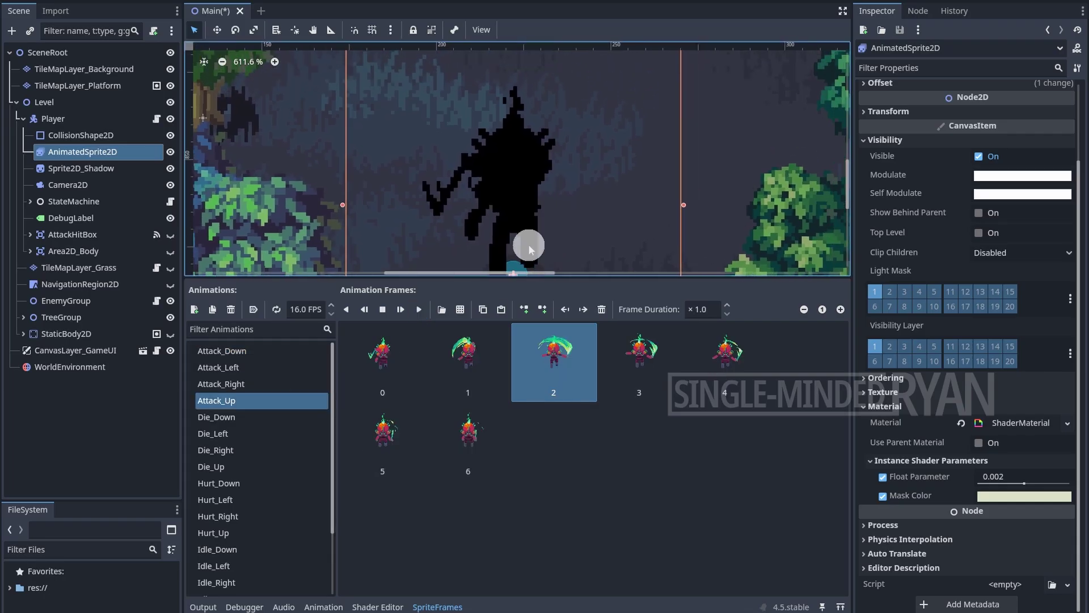
left_click(419, 309)
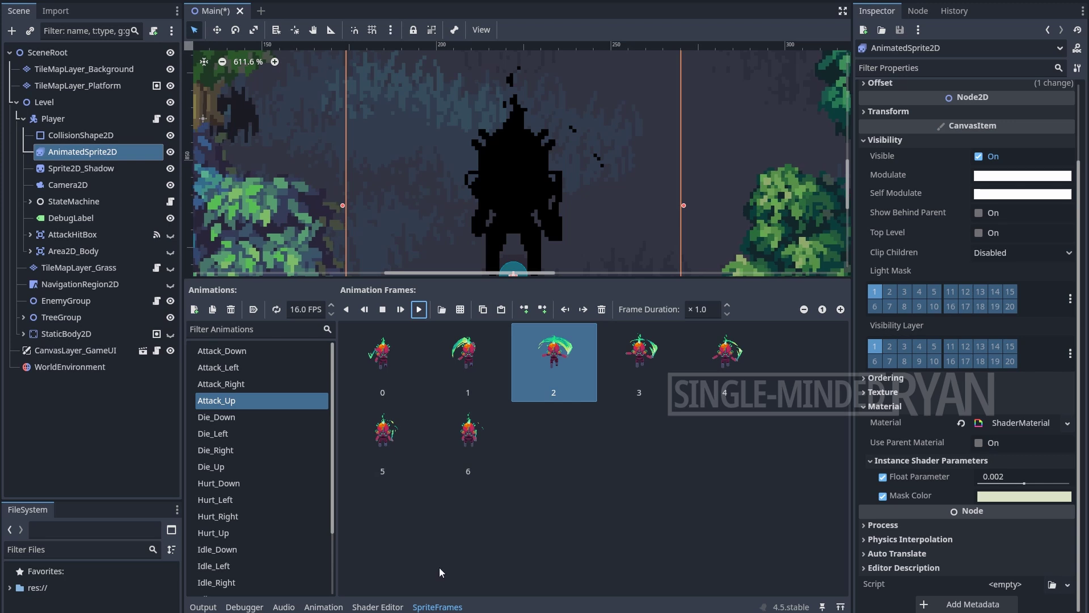
Step: In the player's visual shader graph, move the Output node further right of the If node to make room between them
left_click(377, 606)
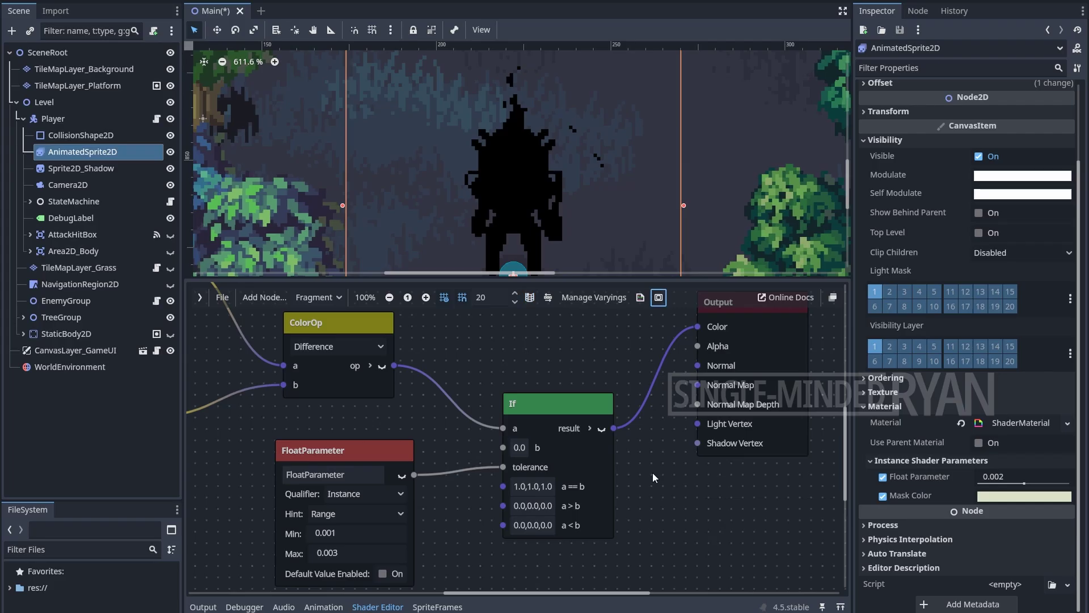
left_click(390, 297)
left_click(389, 297)
middle_click_drag(530, 378, 472, 428)
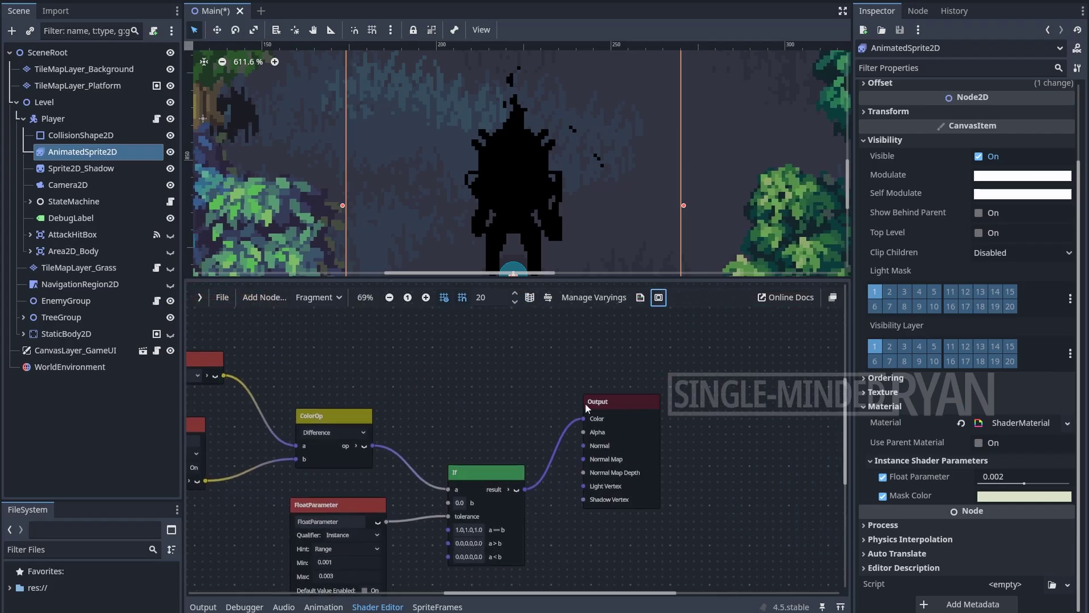
left_click_drag(618, 405, 754, 414)
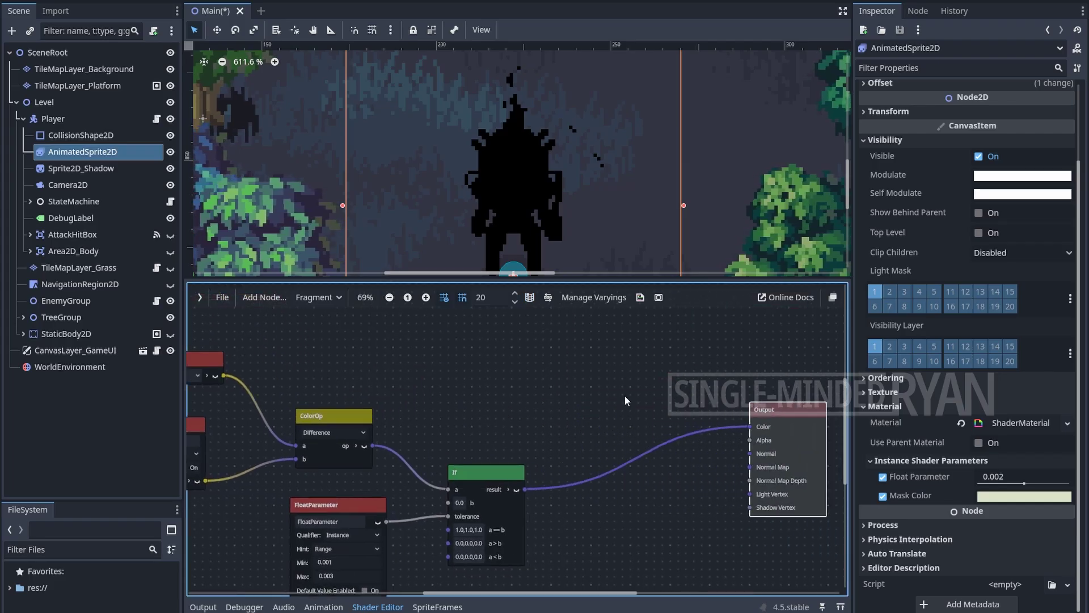
Step: Add a SwitchVector3D node between the If and Output nodes and connect the If node's result to its value input
right_click(545, 356)
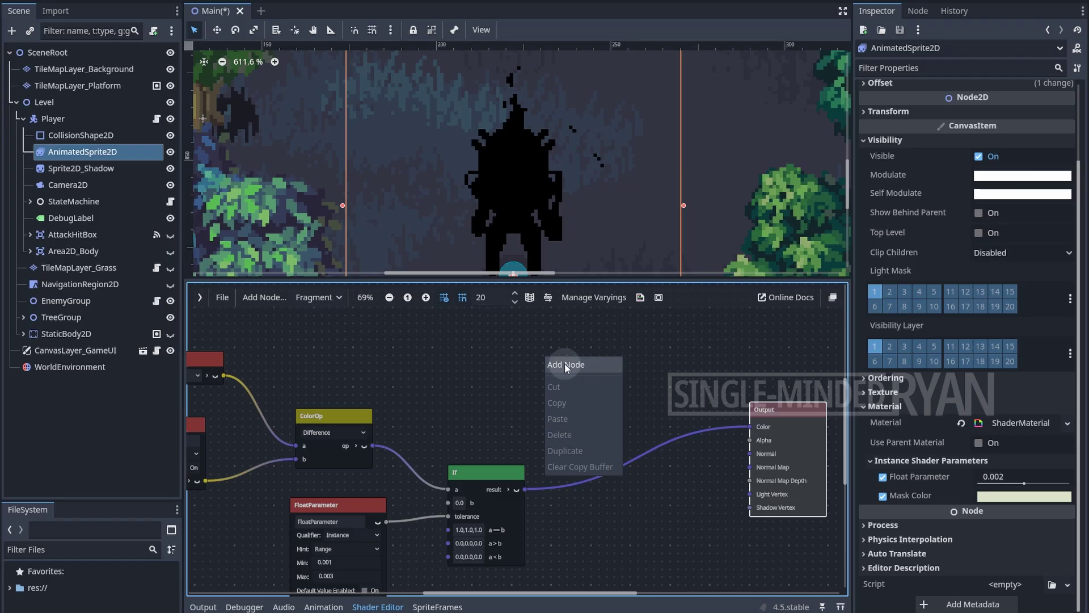
left_click(564, 363)
type("switch")
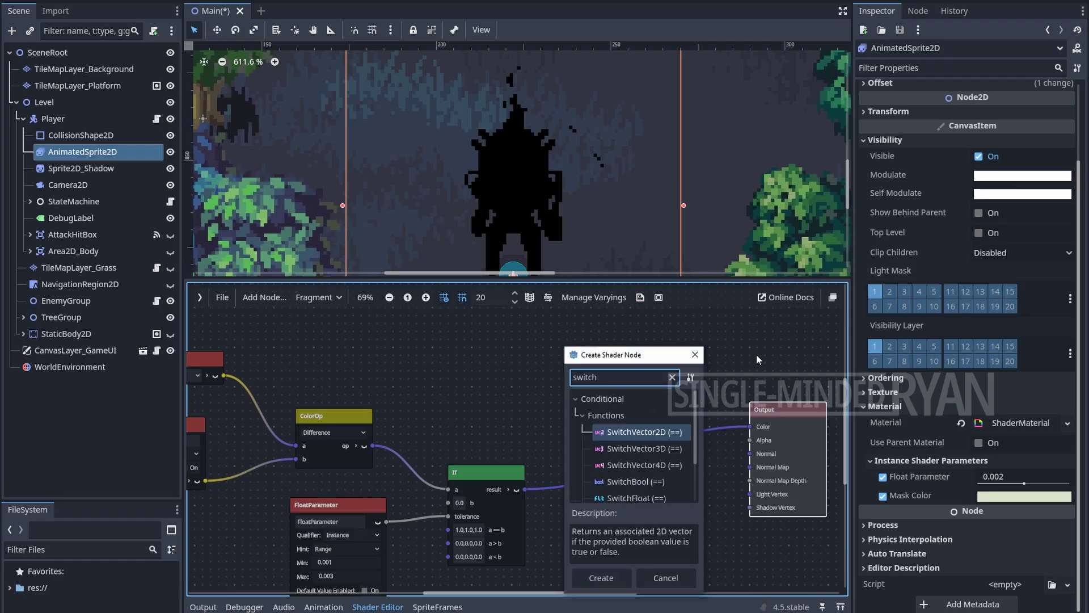
left_click(632, 449)
double_click(631, 450)
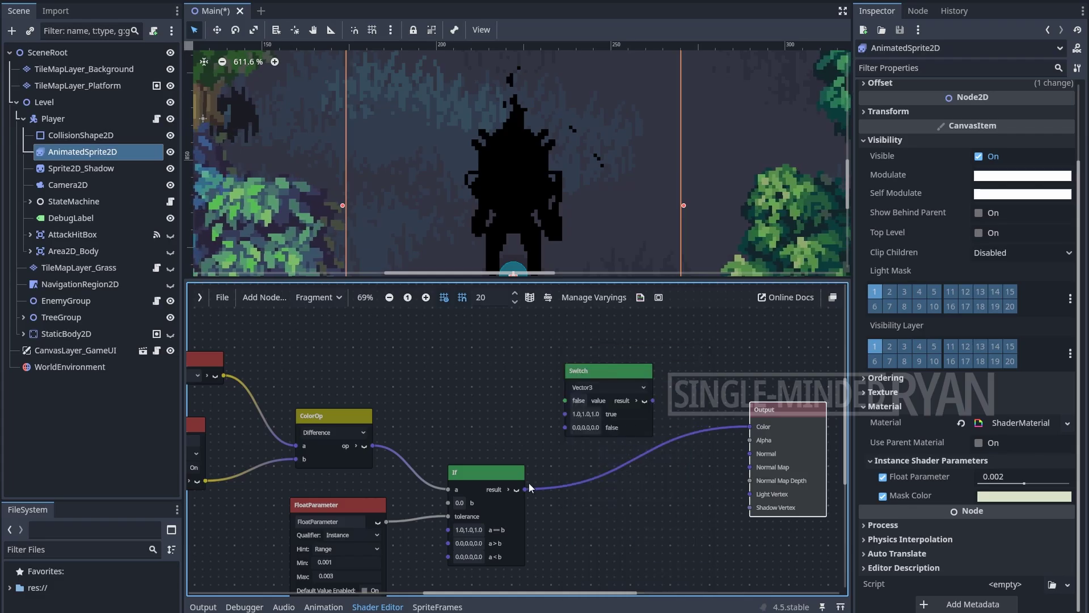
left_click_drag(524, 489, 560, 400)
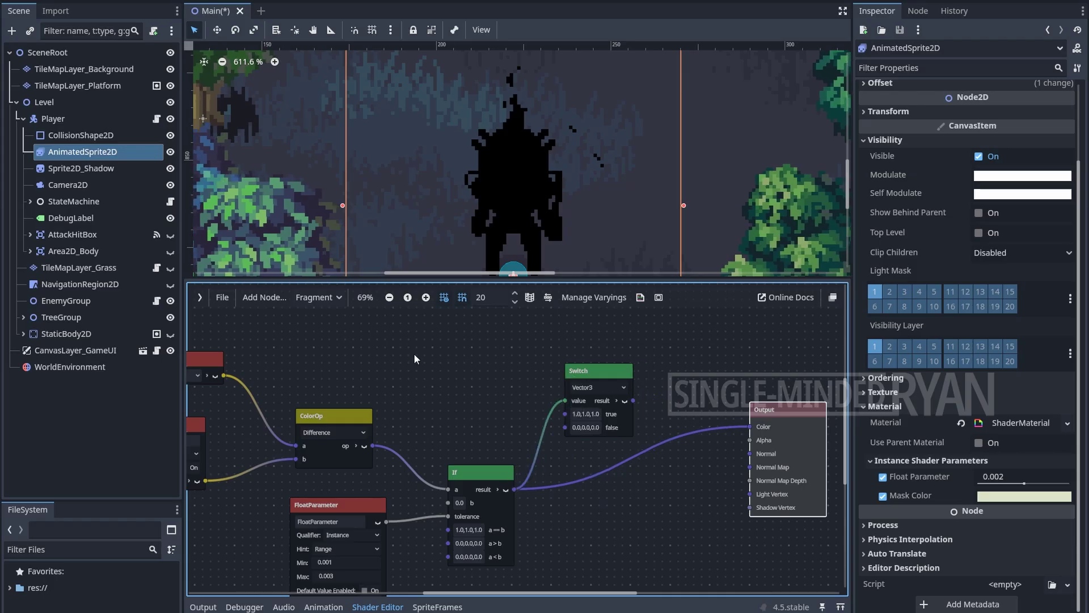
Step: Connect the Input node's color to the Switch's false input and feed its true input from a new ColorParameter node
middle_click_drag(369, 352, 533, 353)
left_click_drag(375, 376, 627, 404)
left_click_drag(716, 430, 621, 373)
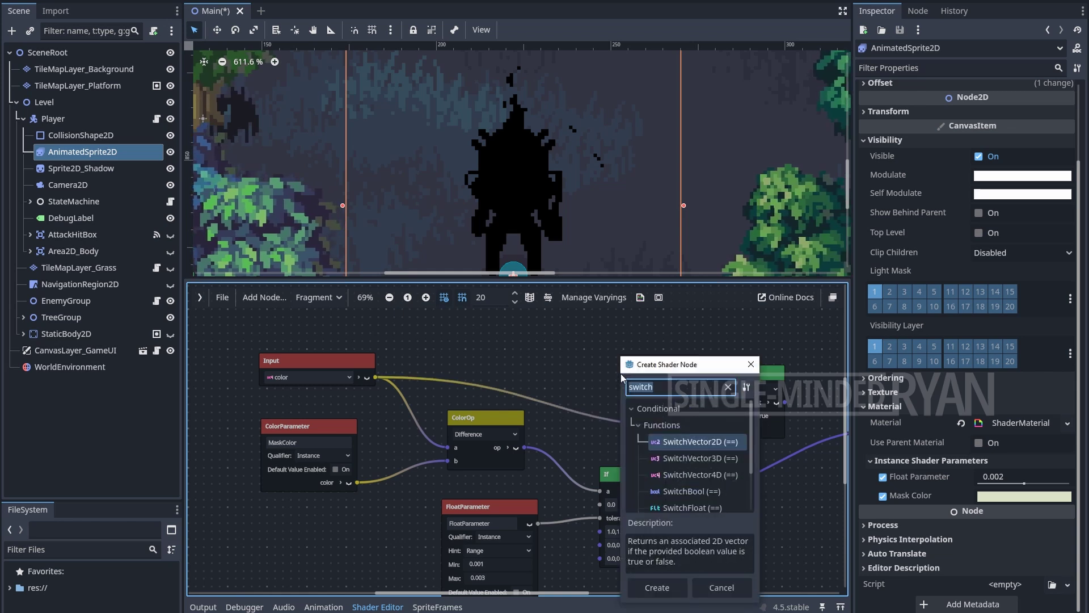
type("colorp")
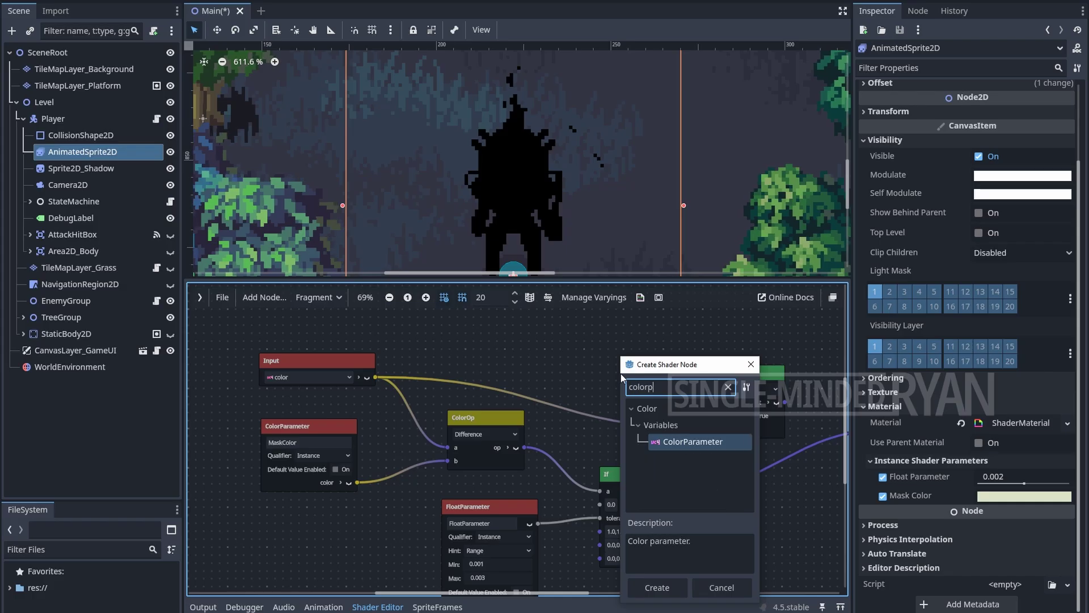
double_click(732, 444)
left_click_drag(665, 376, 561, 341)
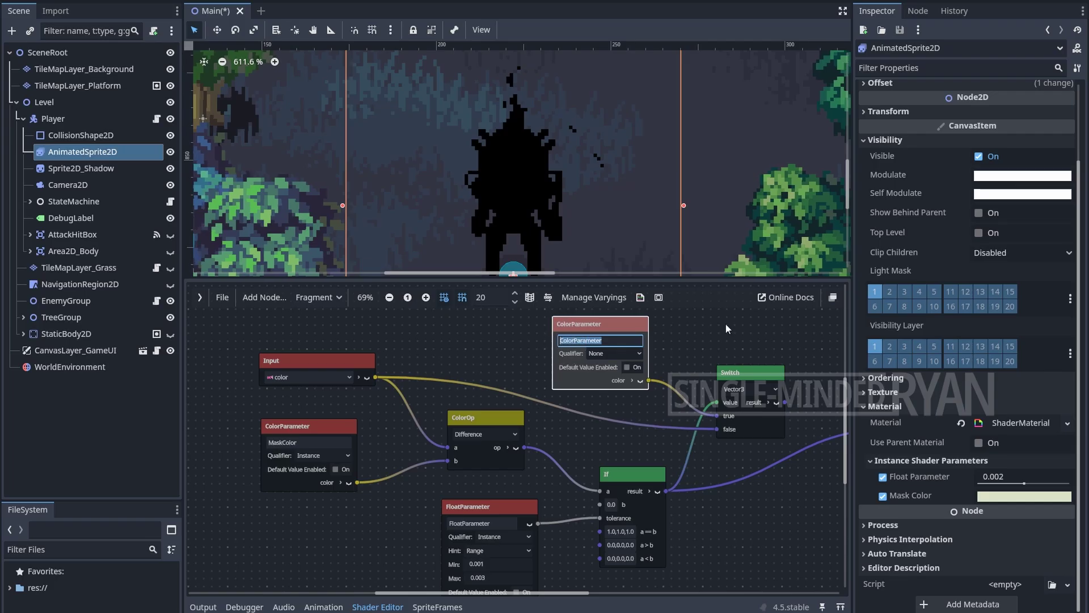
Step: Name the new ColorParameter GlowColor with the Instance qualifier, and connect the Switch's result to the Output node's Color
type("Glow")
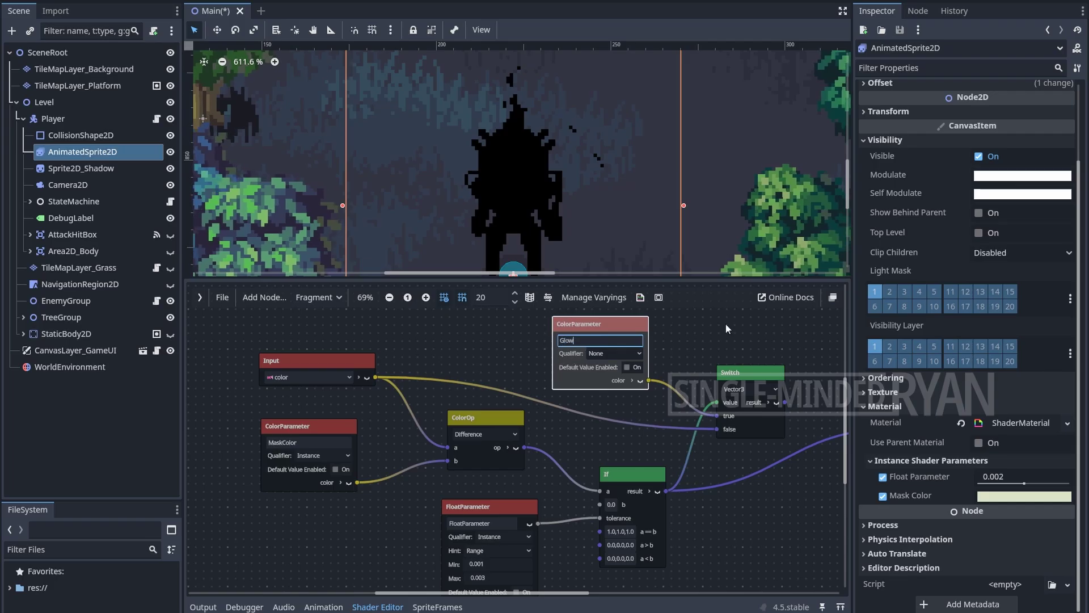
type("Color")
left_click(726, 324)
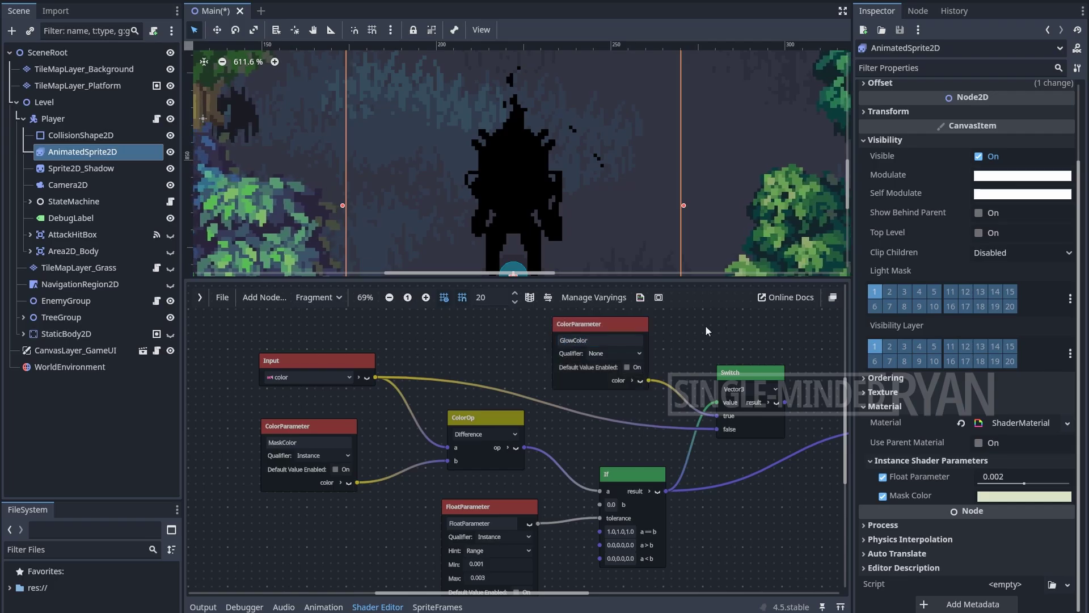
left_click(632, 352)
left_click(618, 385)
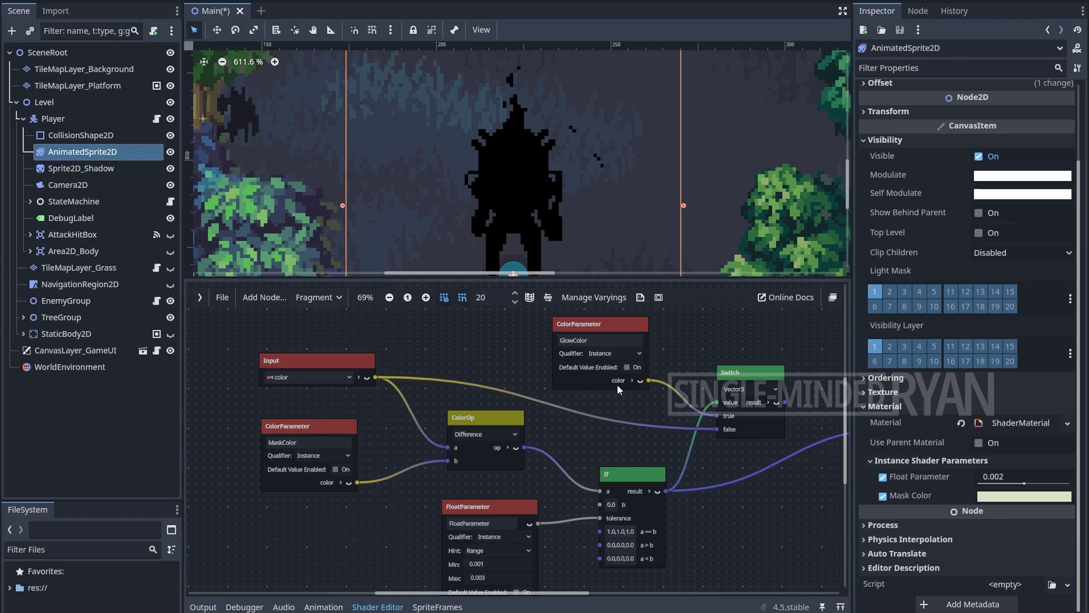
middle_click_drag(732, 342, 585, 355)
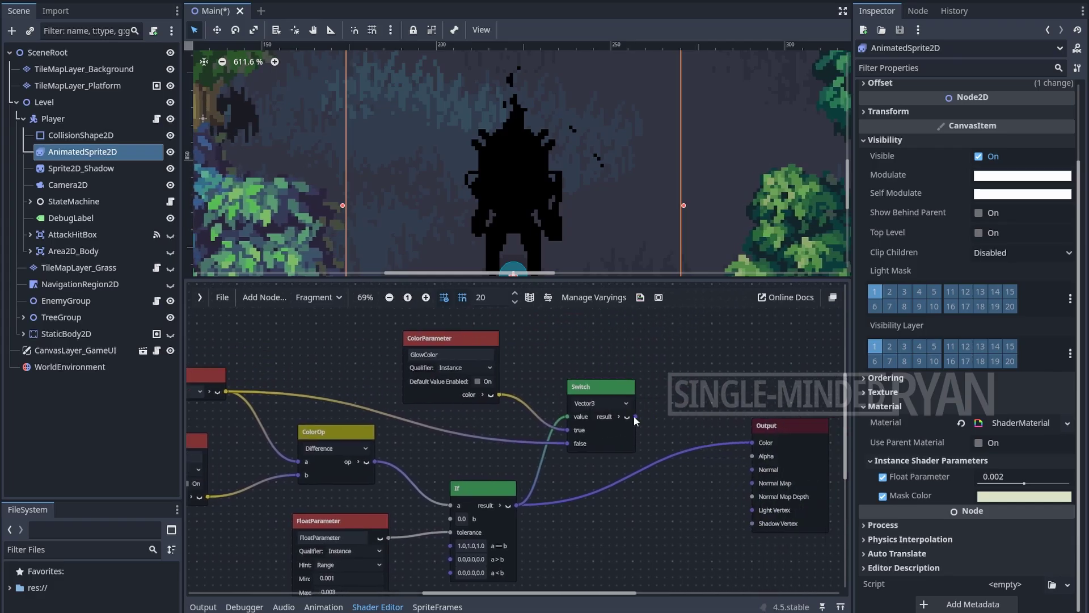
left_click_drag(635, 416, 752, 443)
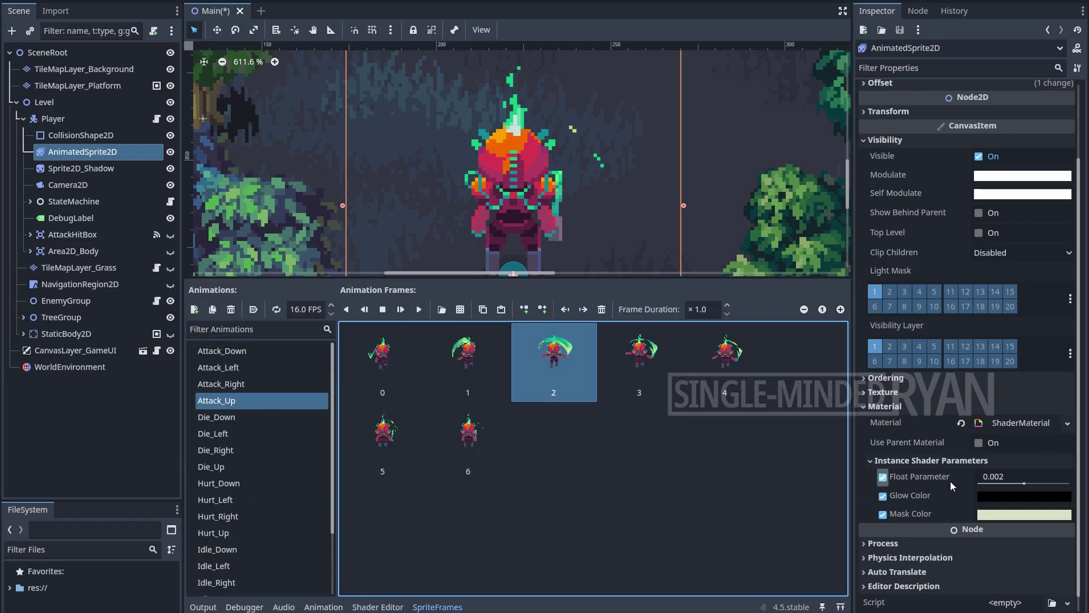
Step: Set the sprite's Glow Color to the recent color dbe2c7 and raise the color's intensity above 0
left_click(998, 497)
left_click(930, 475)
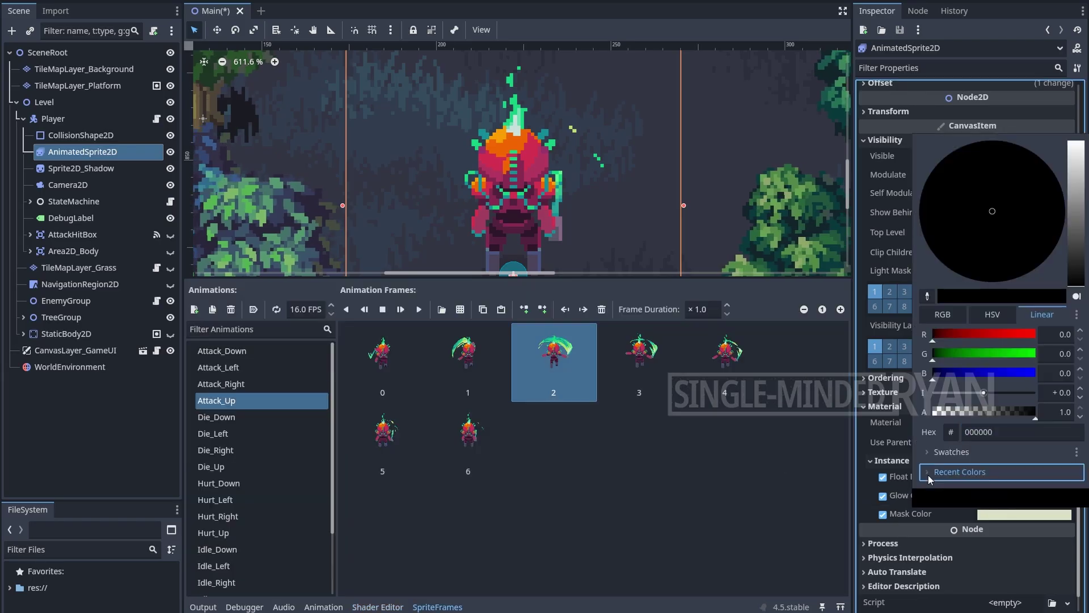
left_click(928, 492)
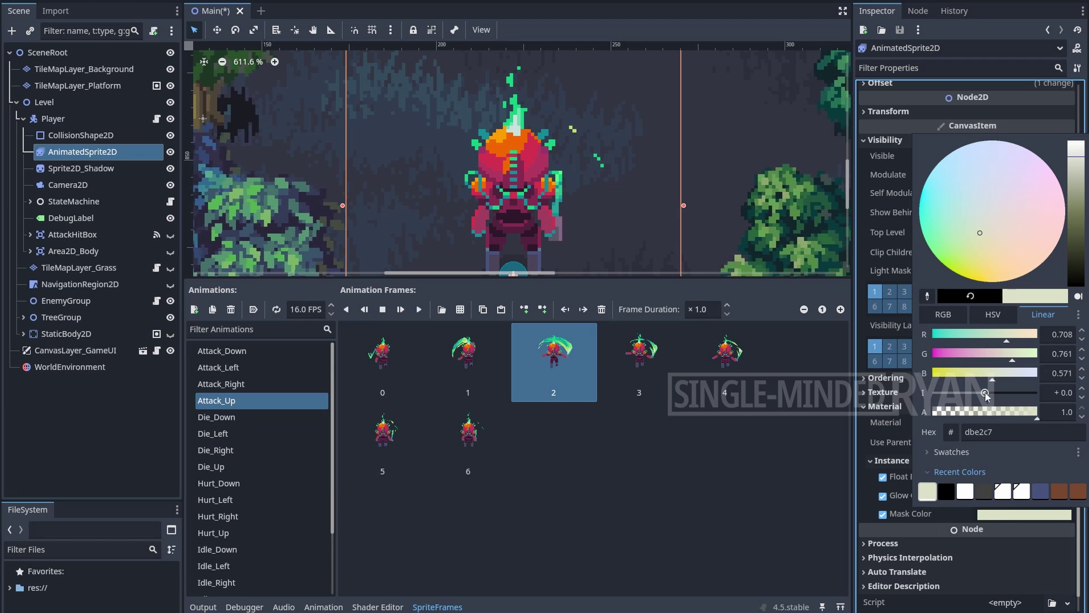
left_click_drag(985, 396, 996, 396)
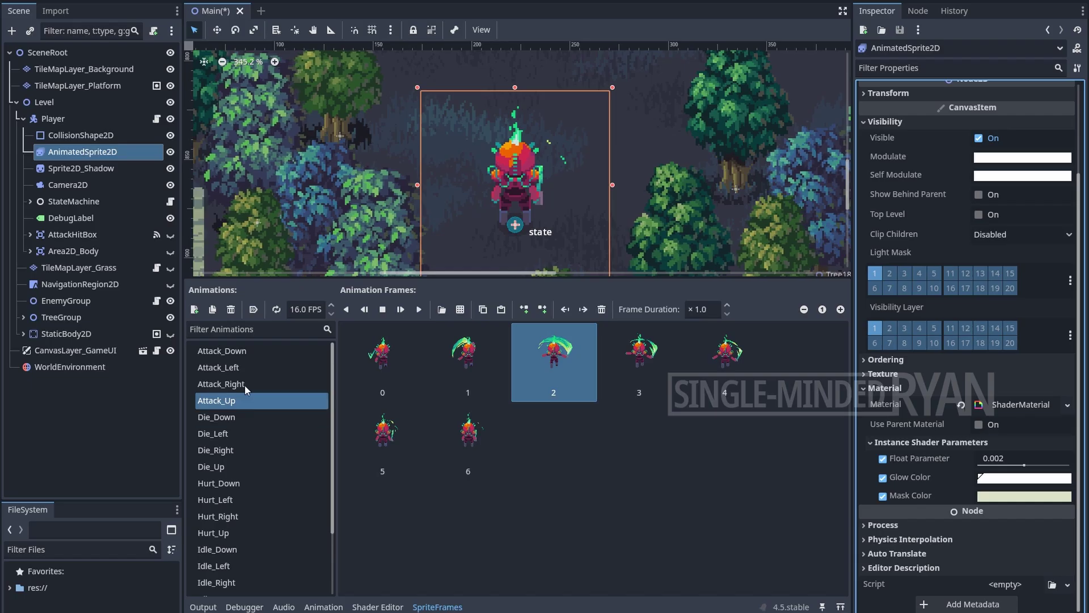
Step: Show frame 2 of the Attack_Left animation on the sprite and enlarge the viewport to inspect the glow
left_click(253, 366)
left_click(554, 362)
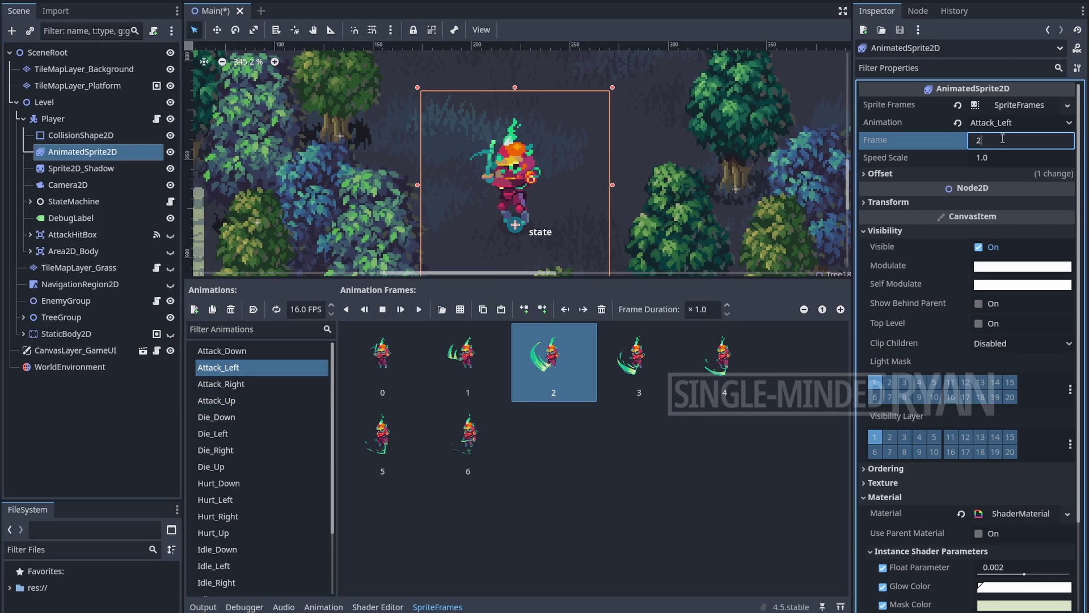
scroll(480, 170, "up", 3)
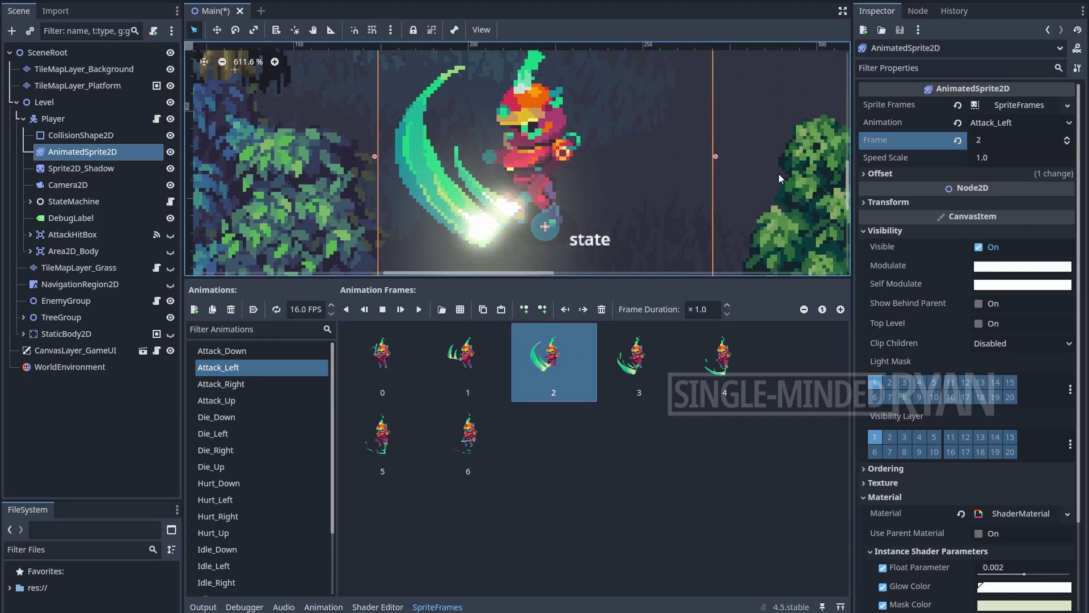
left_click_drag(759, 278, 763, 423)
Step: Set the WorldEnvironment's glow intensity to 0.2 and glow strength to about 1.31, and save the scene
left_click(101, 365)
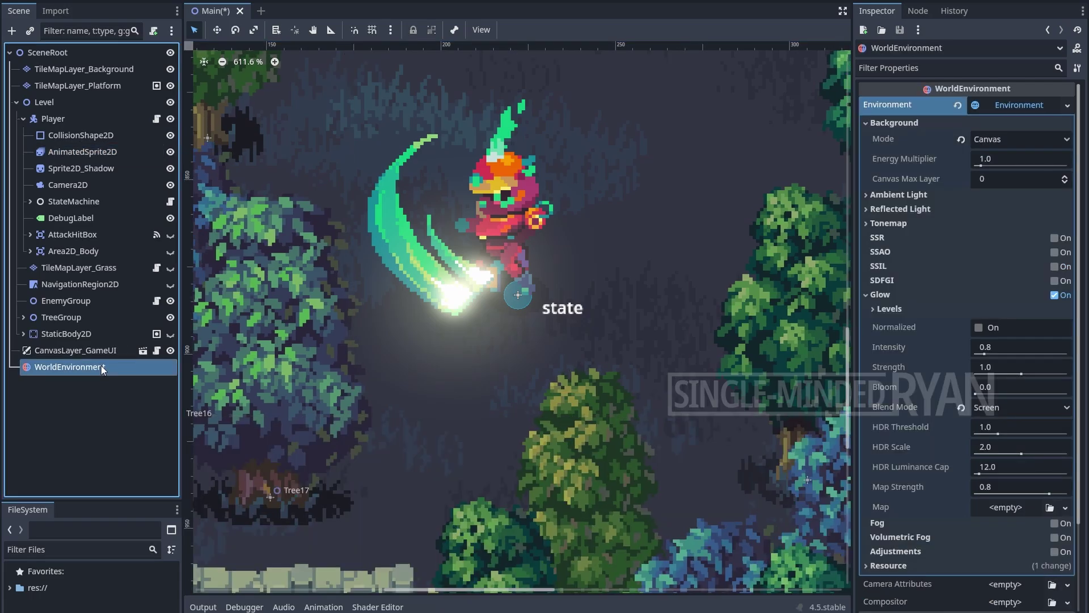
left_click(1009, 345)
type("0.2")
key("Return")
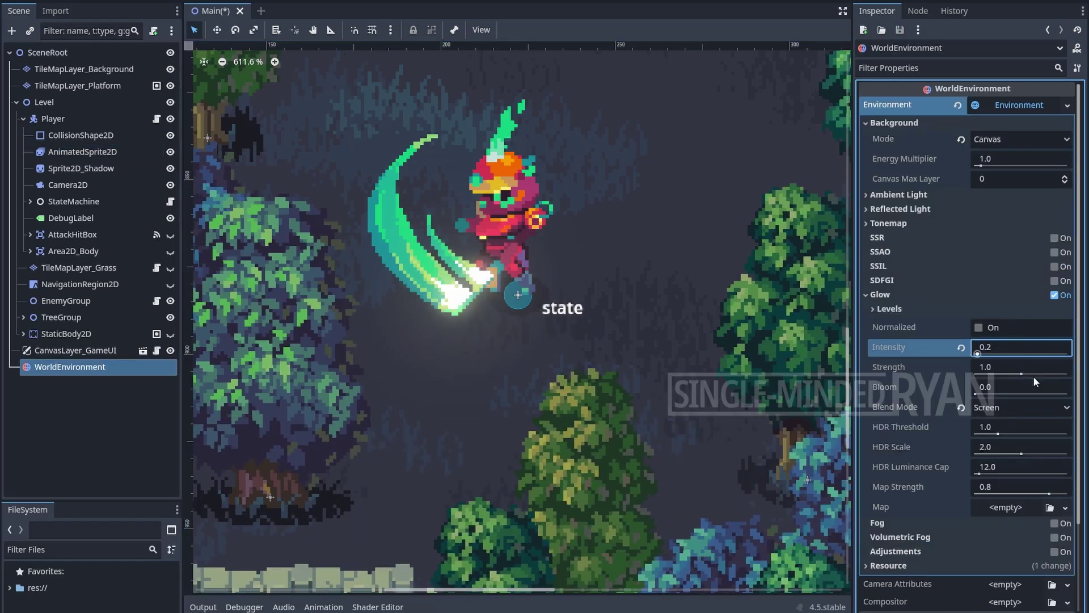
mouse_move(1021, 374)
left_mouse_down()
mouse_move(1046, 372)
mouse_move(1037, 374)
left_mouse_up()
key("ctrl+s")
Step: Set the WorldEnvironment's glow intensity to 0.5 and glow strength to 1.5
left_click(1010, 347)
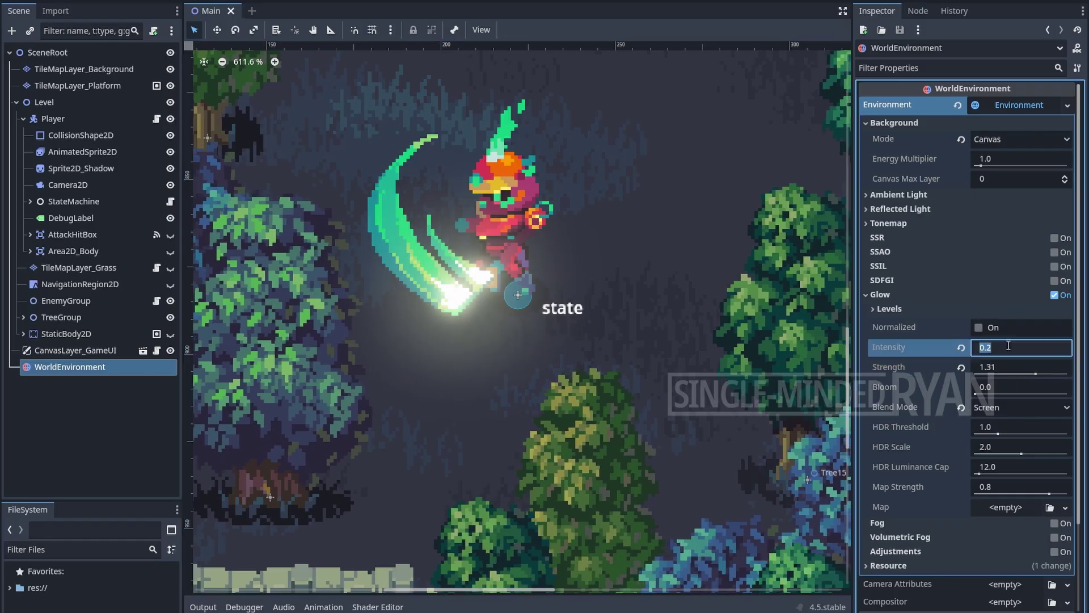
type("0.5")
left_click(1011, 367)
type("1.5")
key("Return")
Step: Run the project and test the glow by walking the player around and attacking in several directions
key("F5")
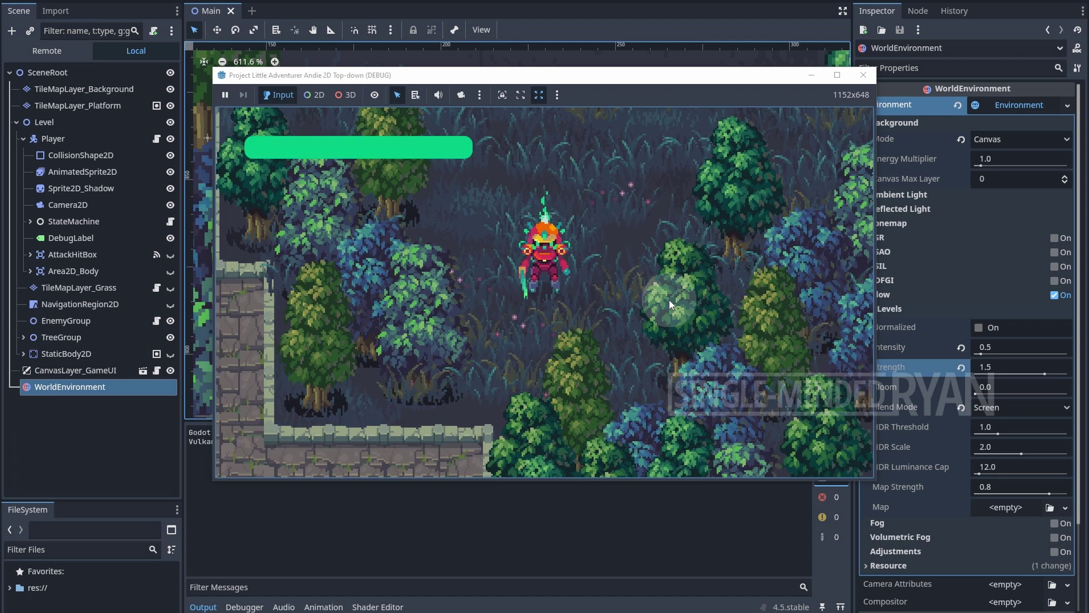
key("d")
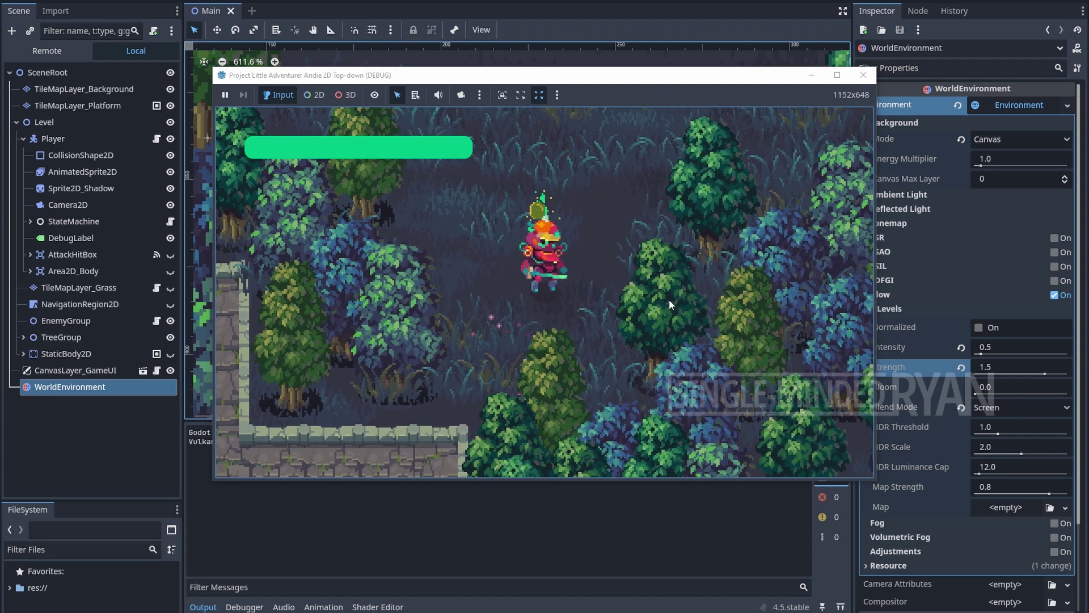
key("j")
key("w")
key("a")
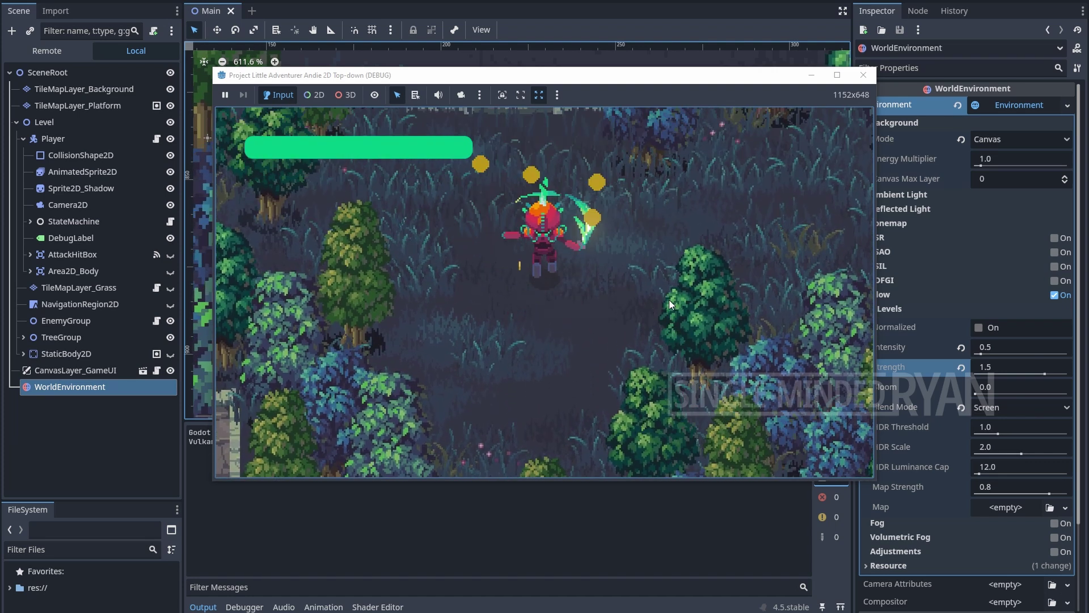
left_click(558, 294)
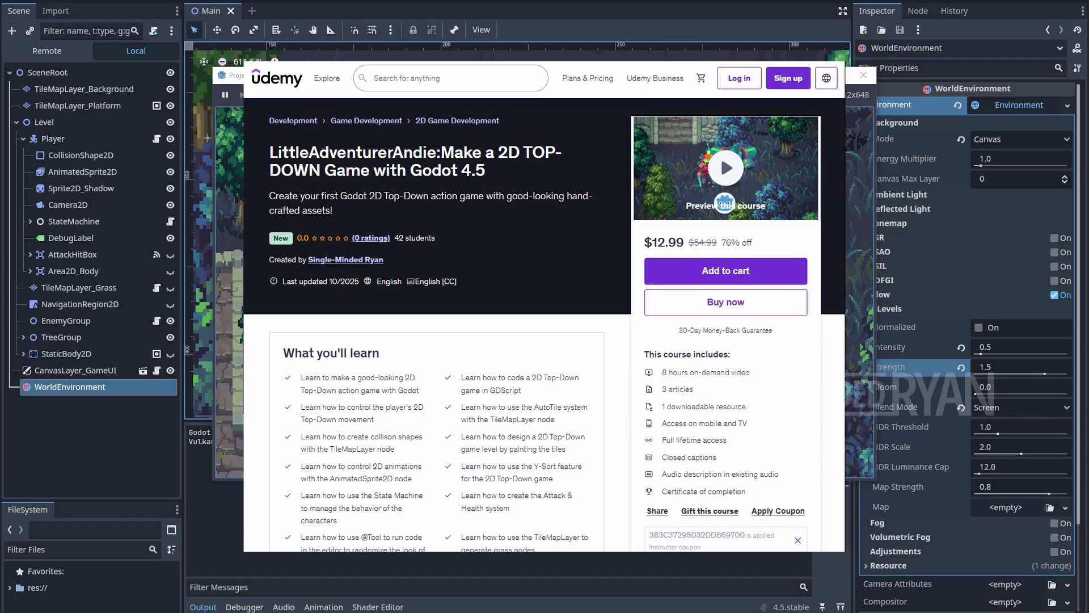